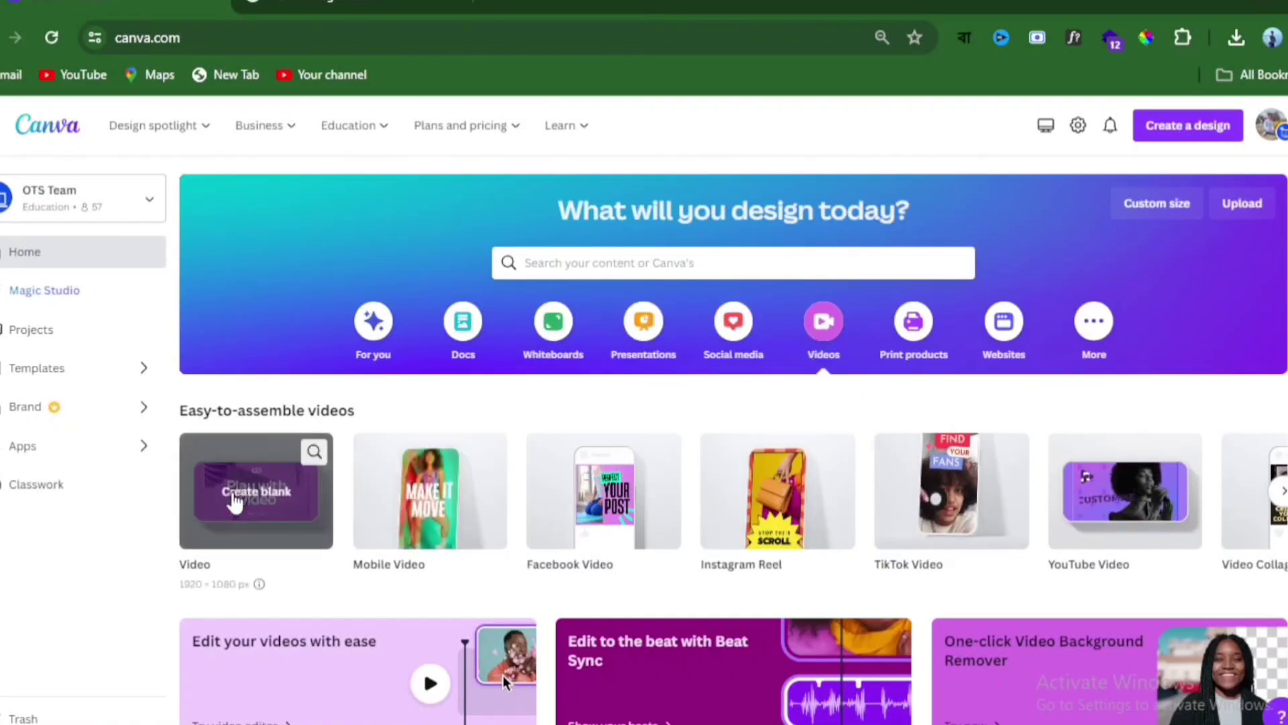
Step: Create a blank 1920 × 1080 px video and add the uploaded Darjeeling image, enlarged from the page's upper-left corner to cover the whole page
click(235, 494)
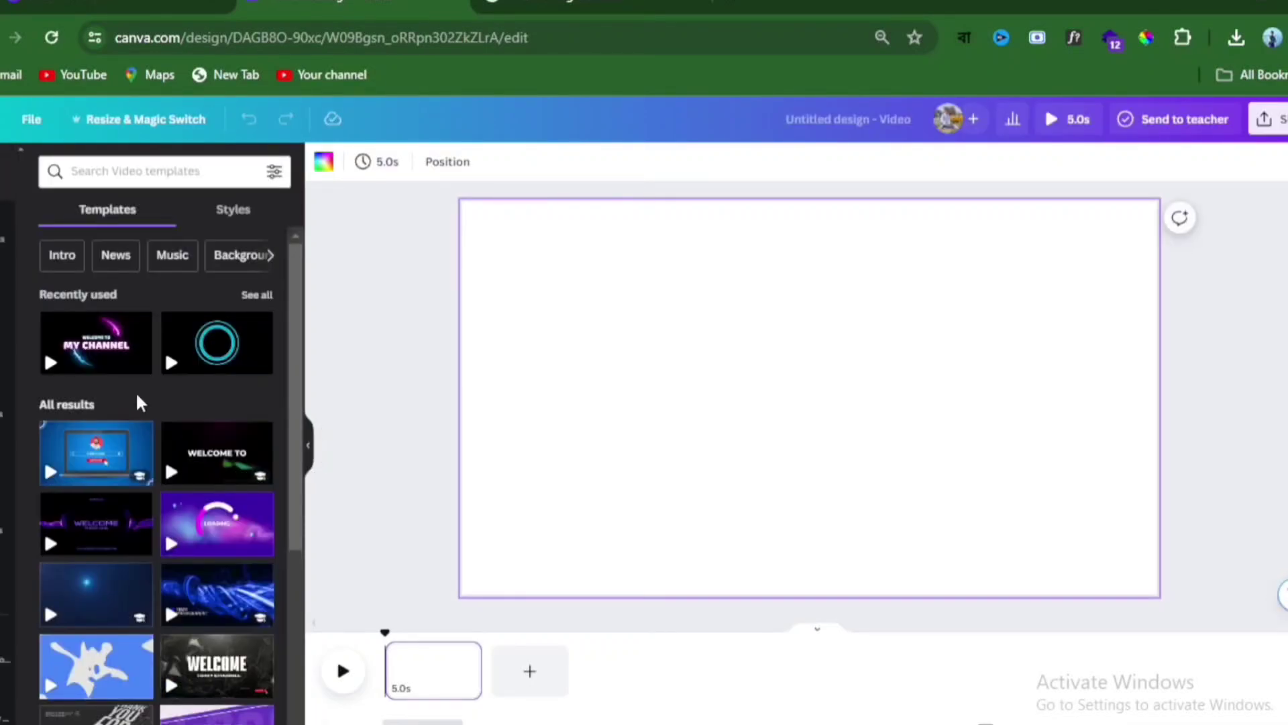
click(11, 396)
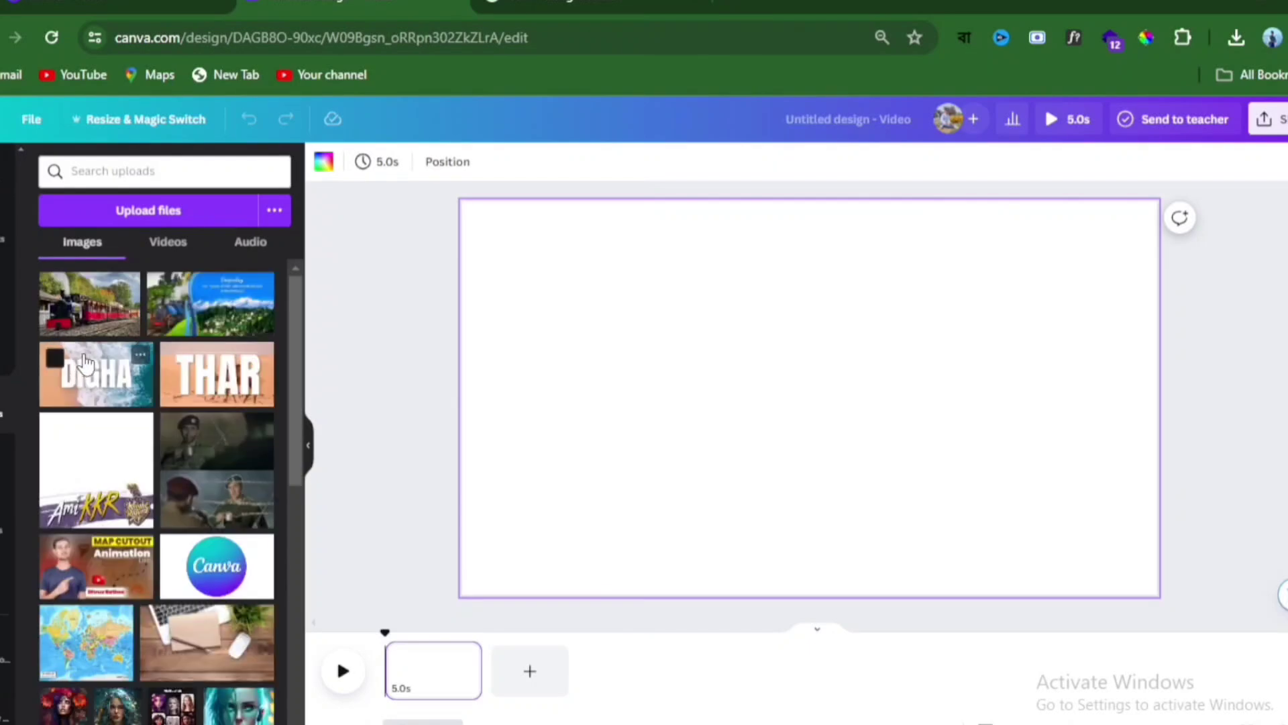
click(195, 330)
drag(735, 405, 594, 310)
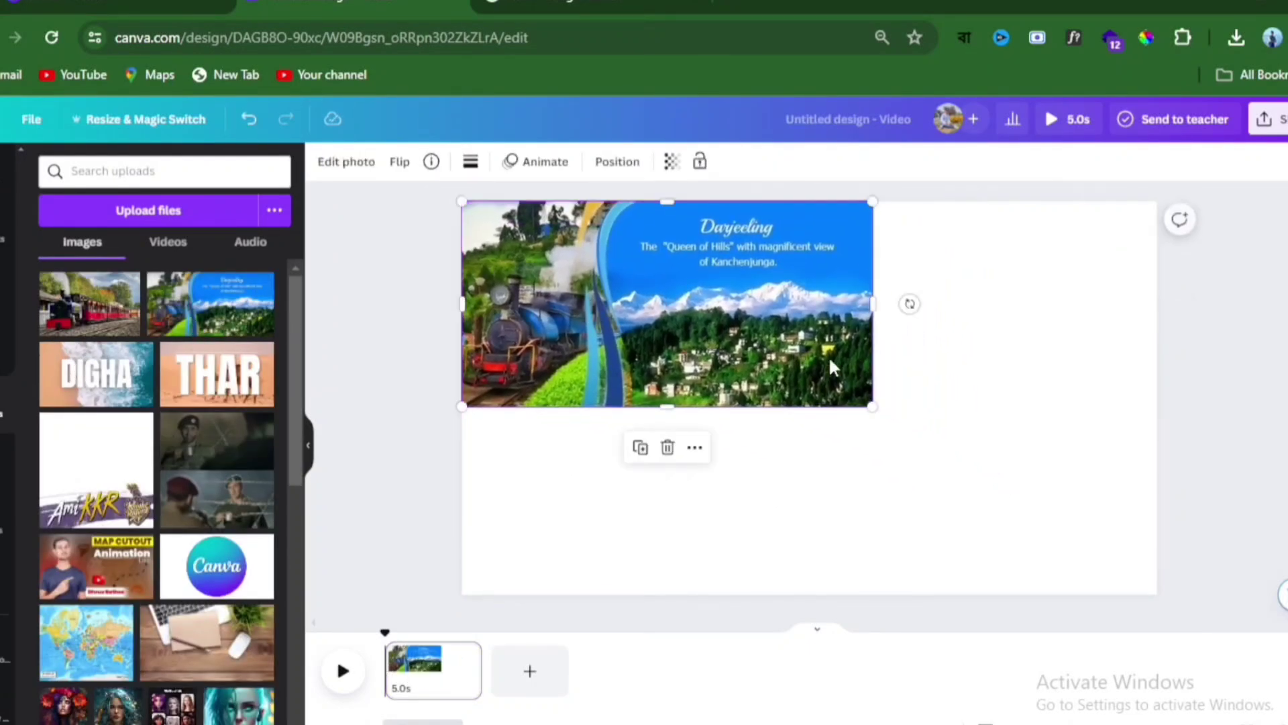
drag(879, 410, 1237, 599)
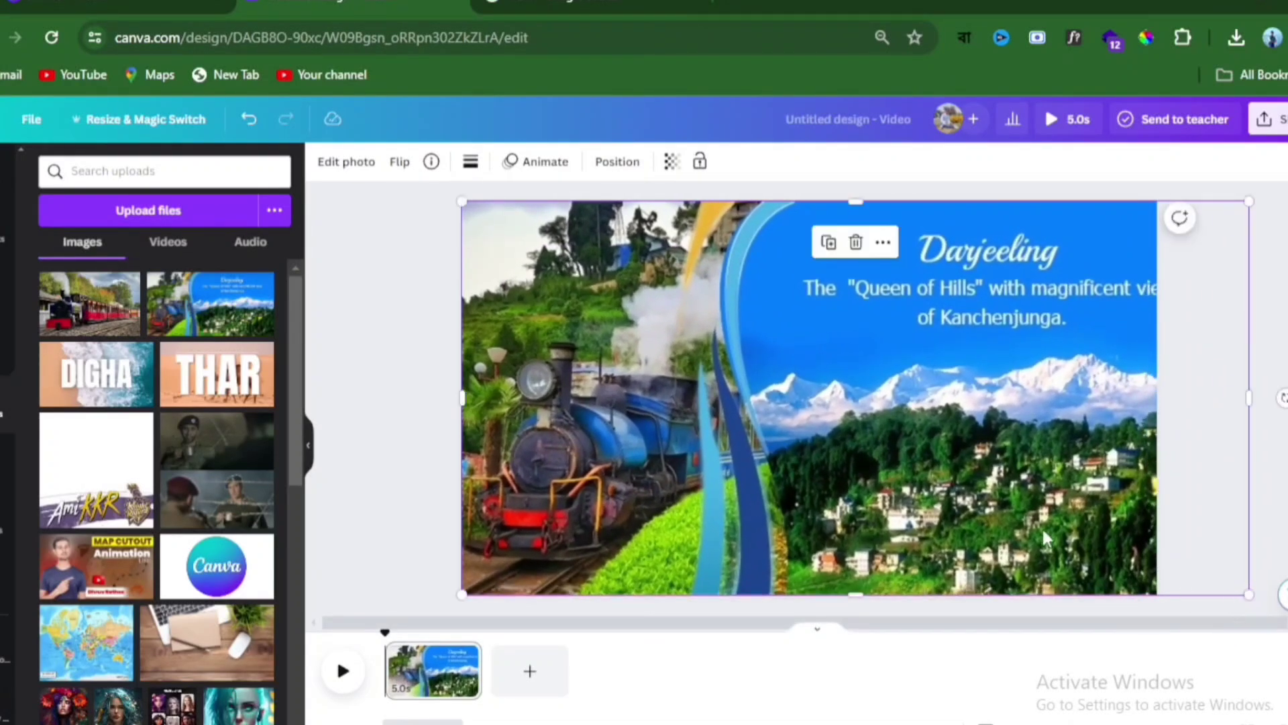
click(401, 365)
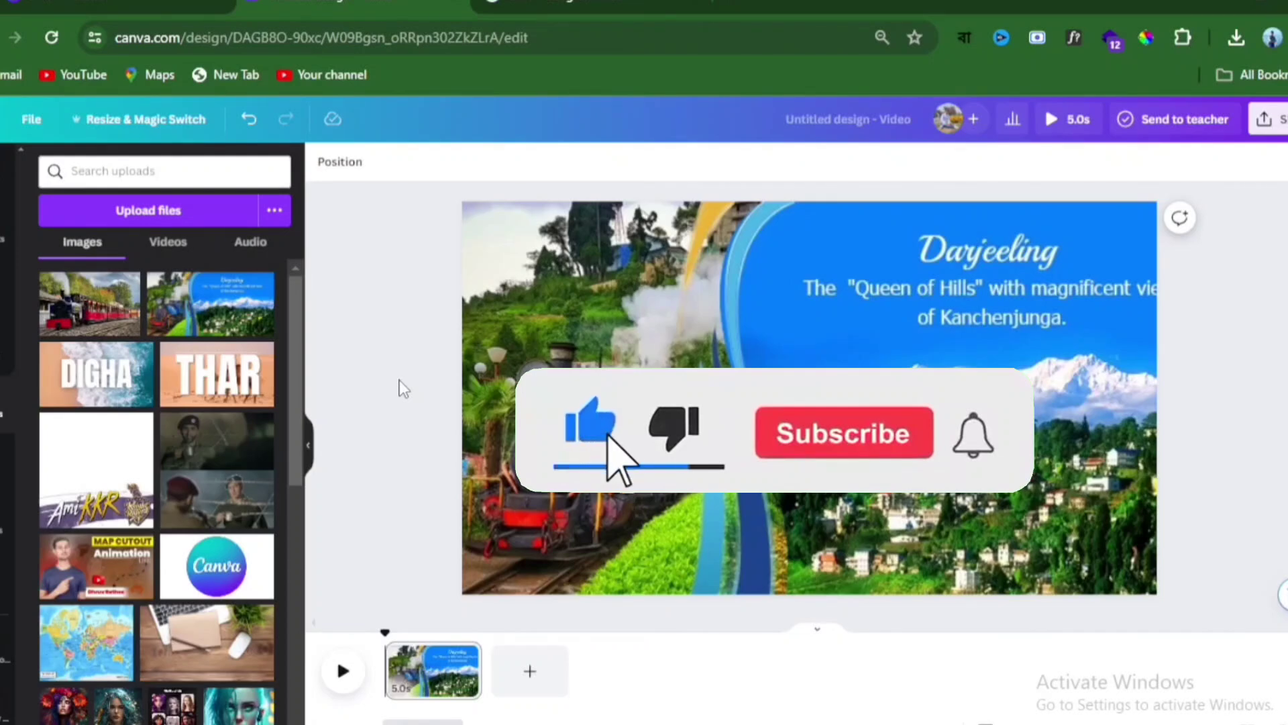
Step: Lock the Darjeeling background image completely
click(483, 362)
right_click(641, 306)
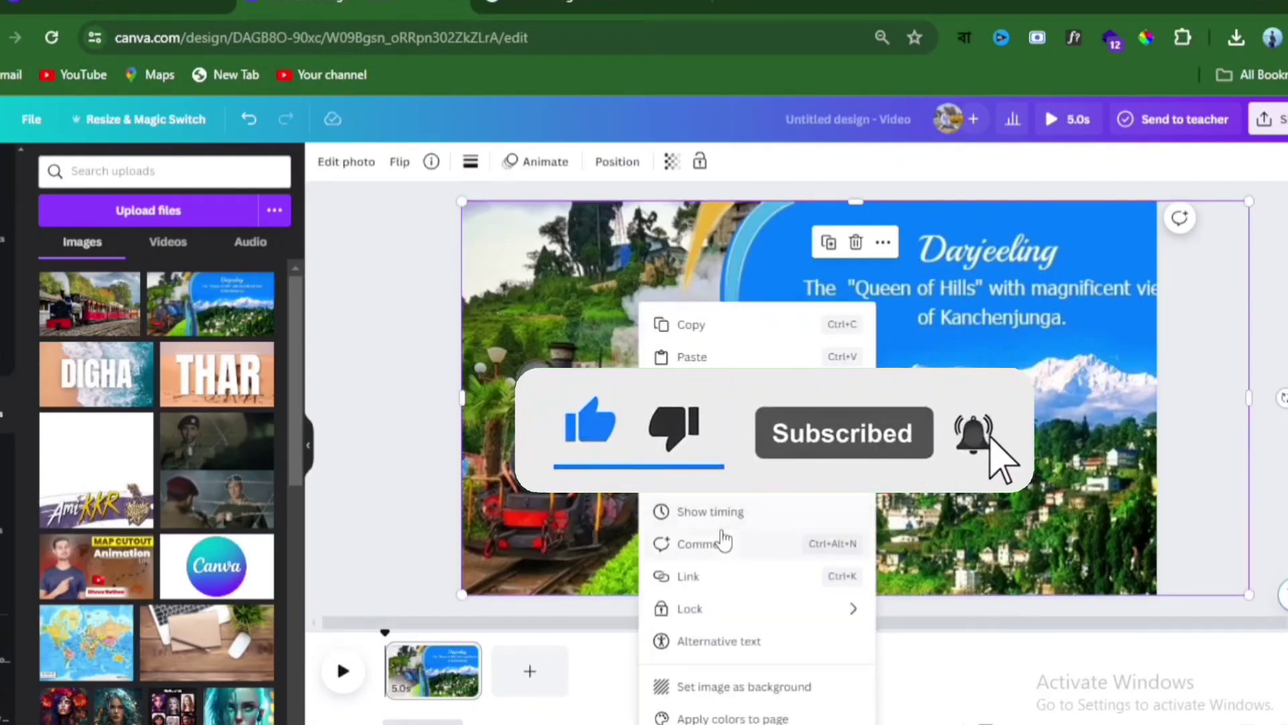
mouse_move(711, 608)
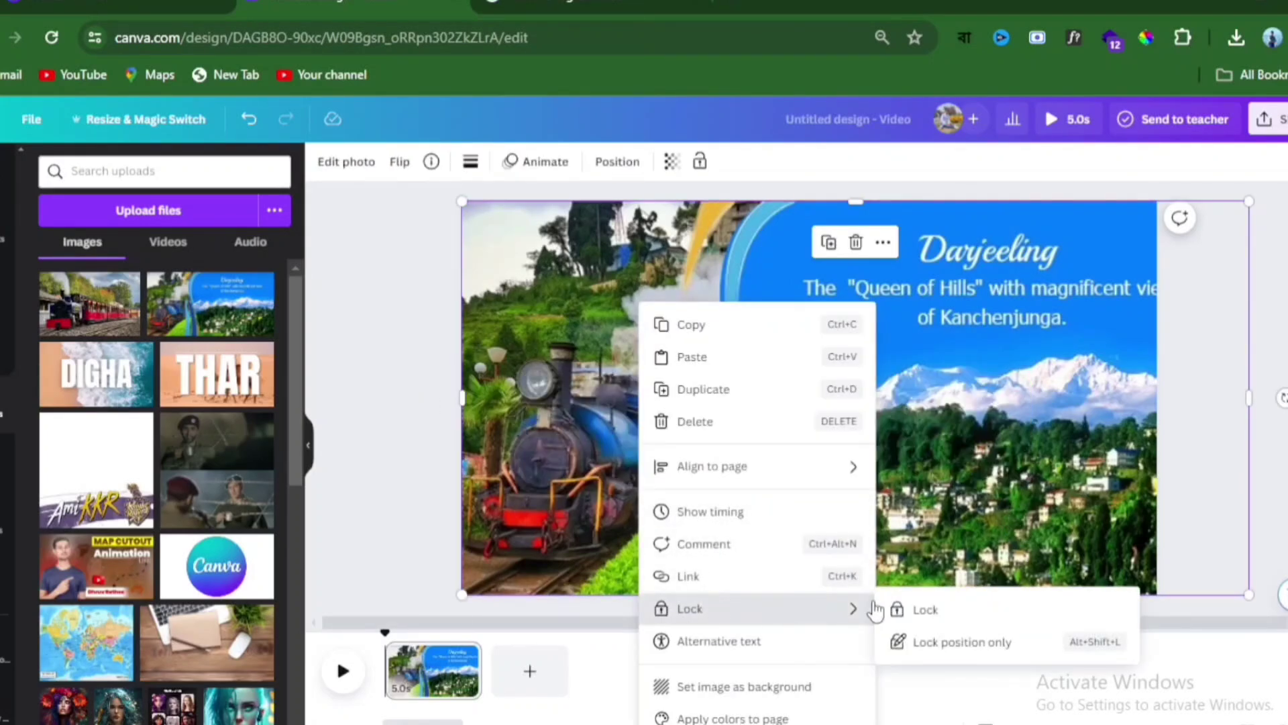
click(926, 610)
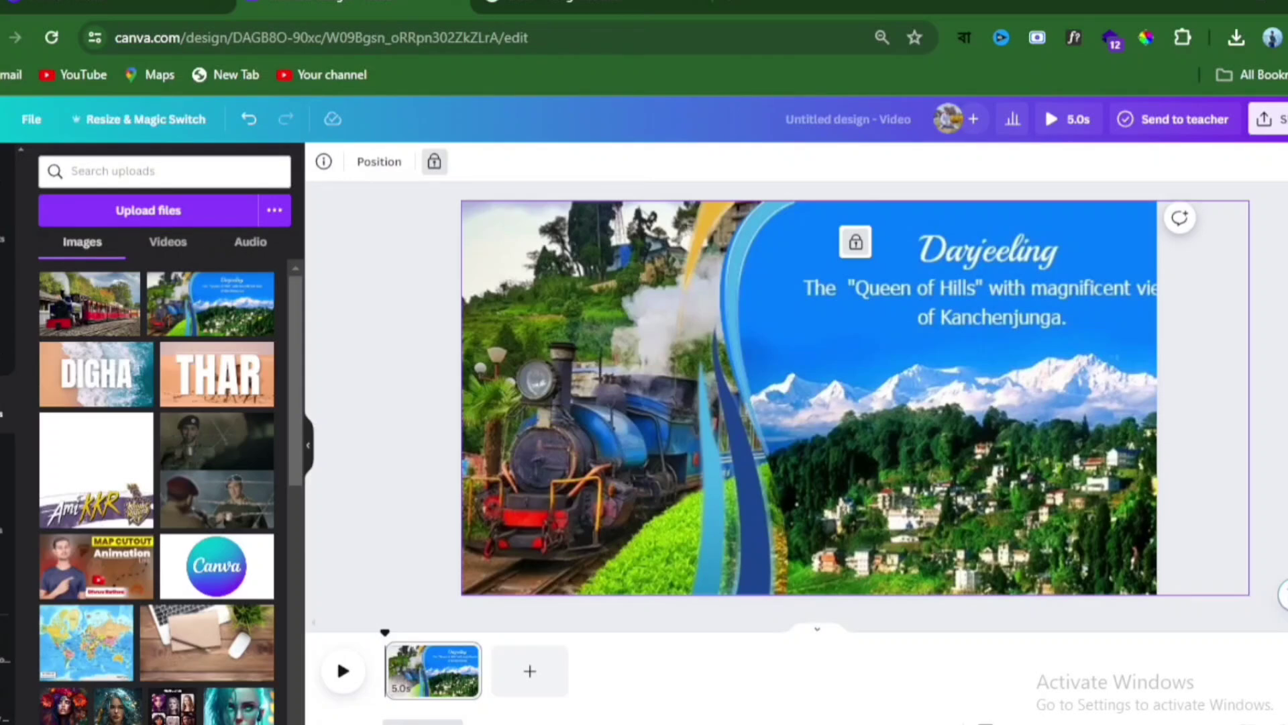
Step: Search the elements for "aeroplane" graphics and add the white airplane seen from above to the page
click(10, 184)
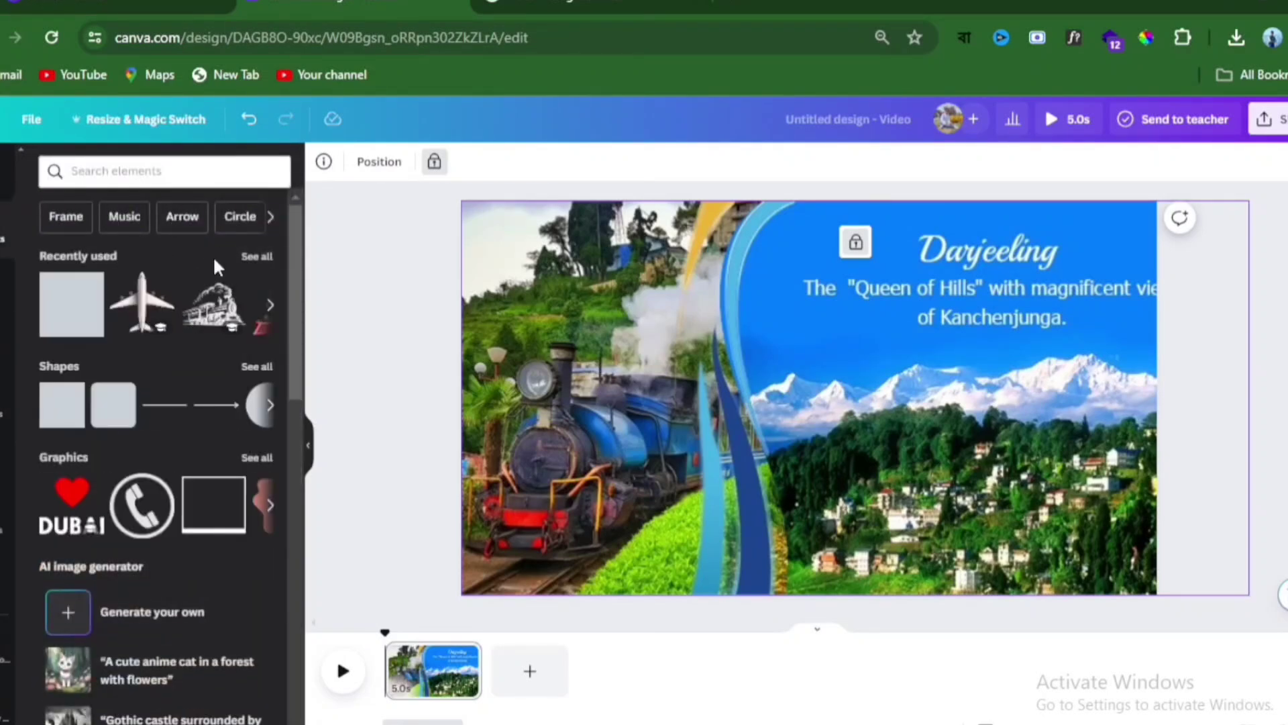
click(157, 173)
click(91, 252)
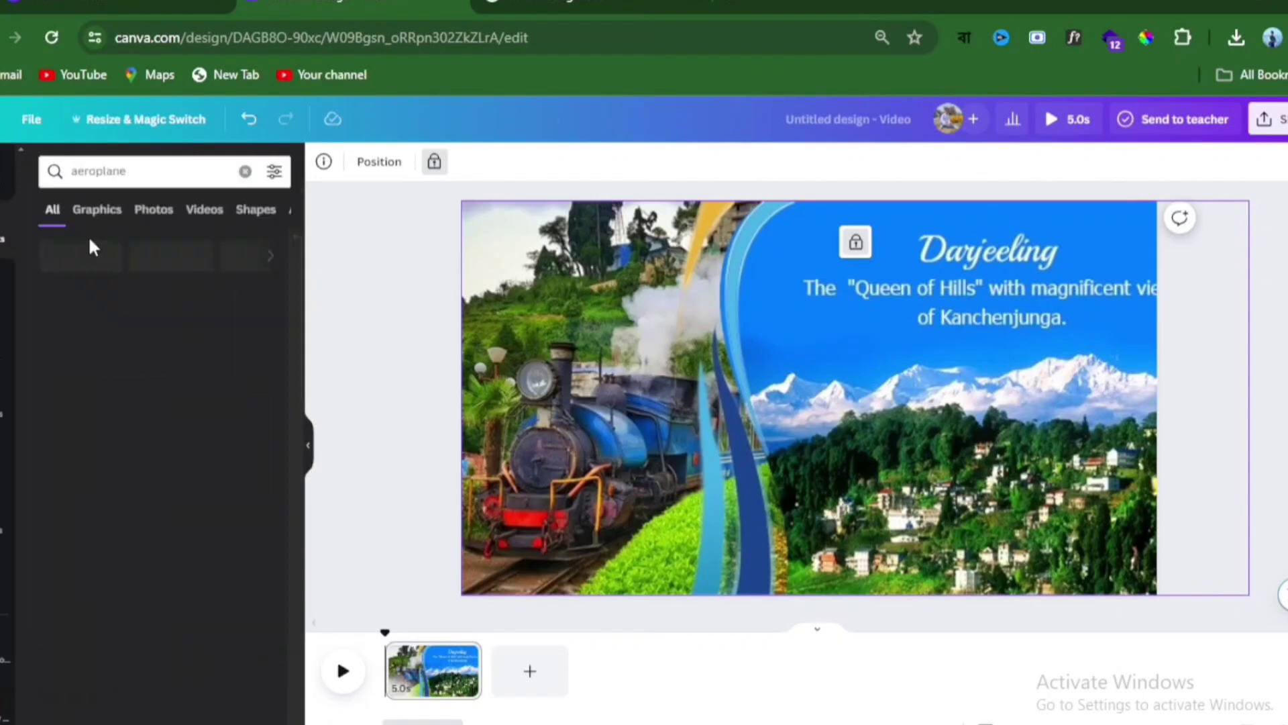
click(254, 296)
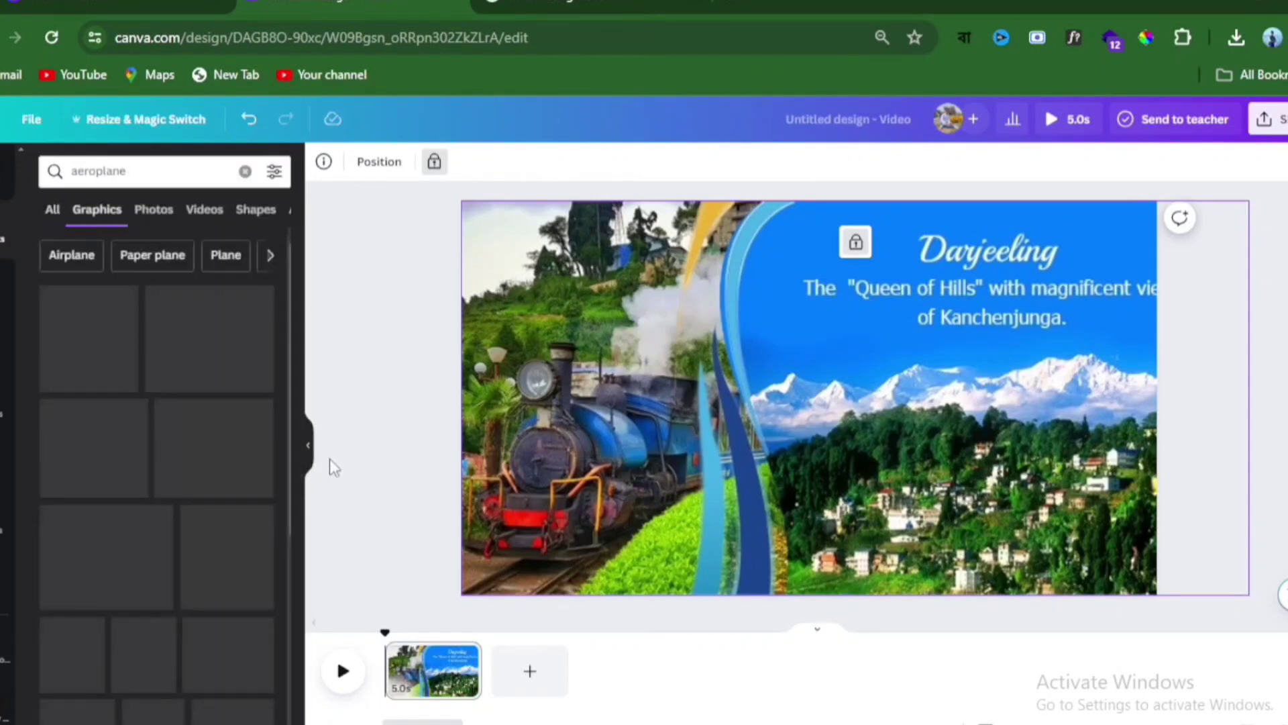
scroll(96, 634, down, 7)
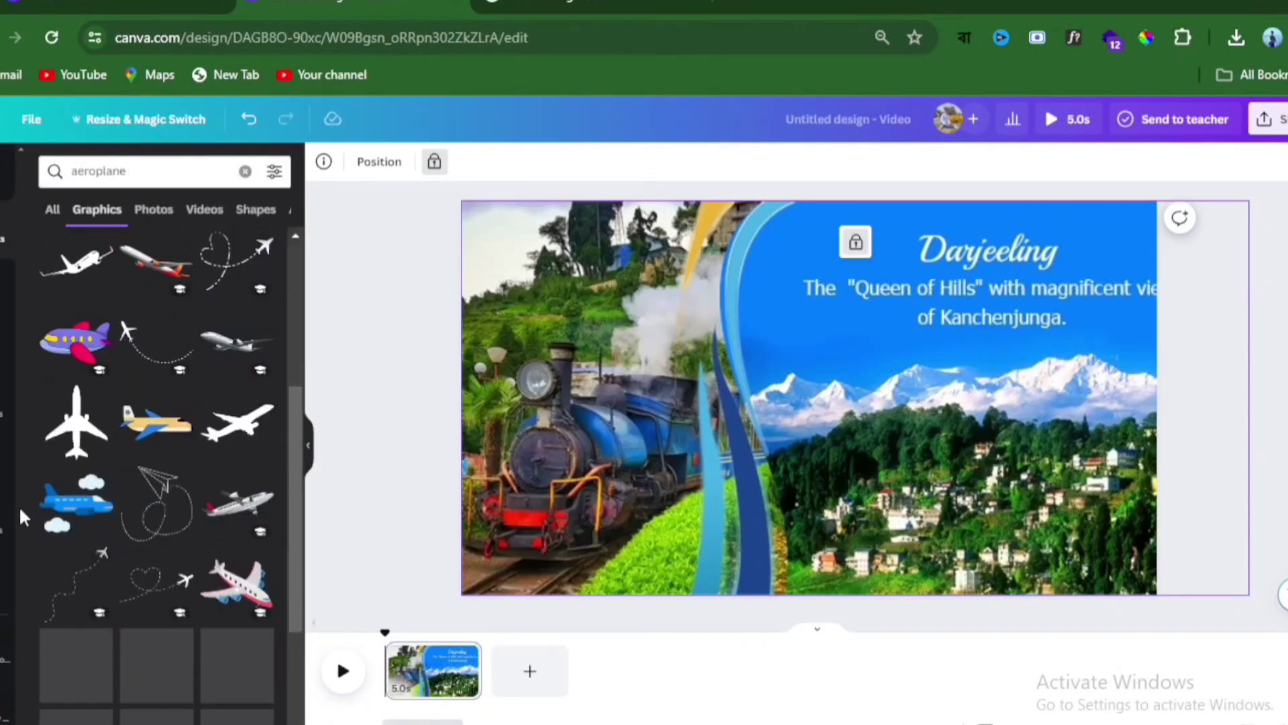
click(75, 470)
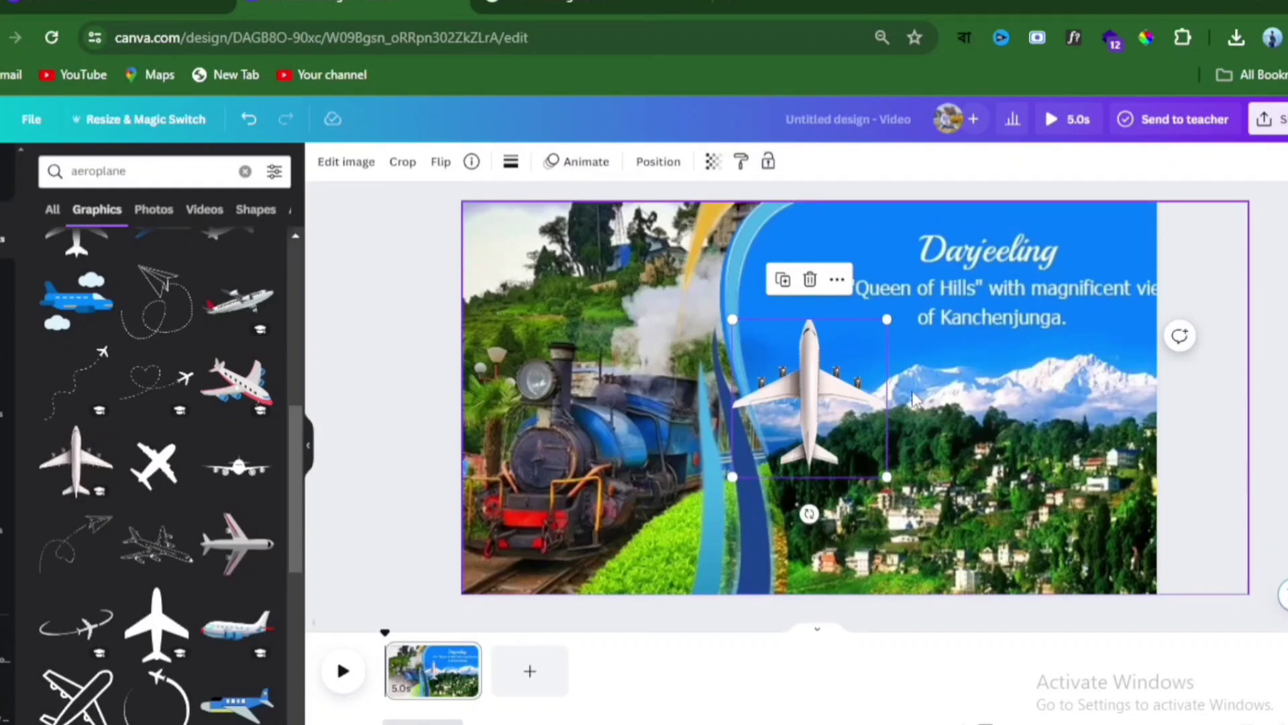
Step: Rotate the airplane so its nose points right and enlarge it to span most of the page height
drag(808, 513, 661, 401)
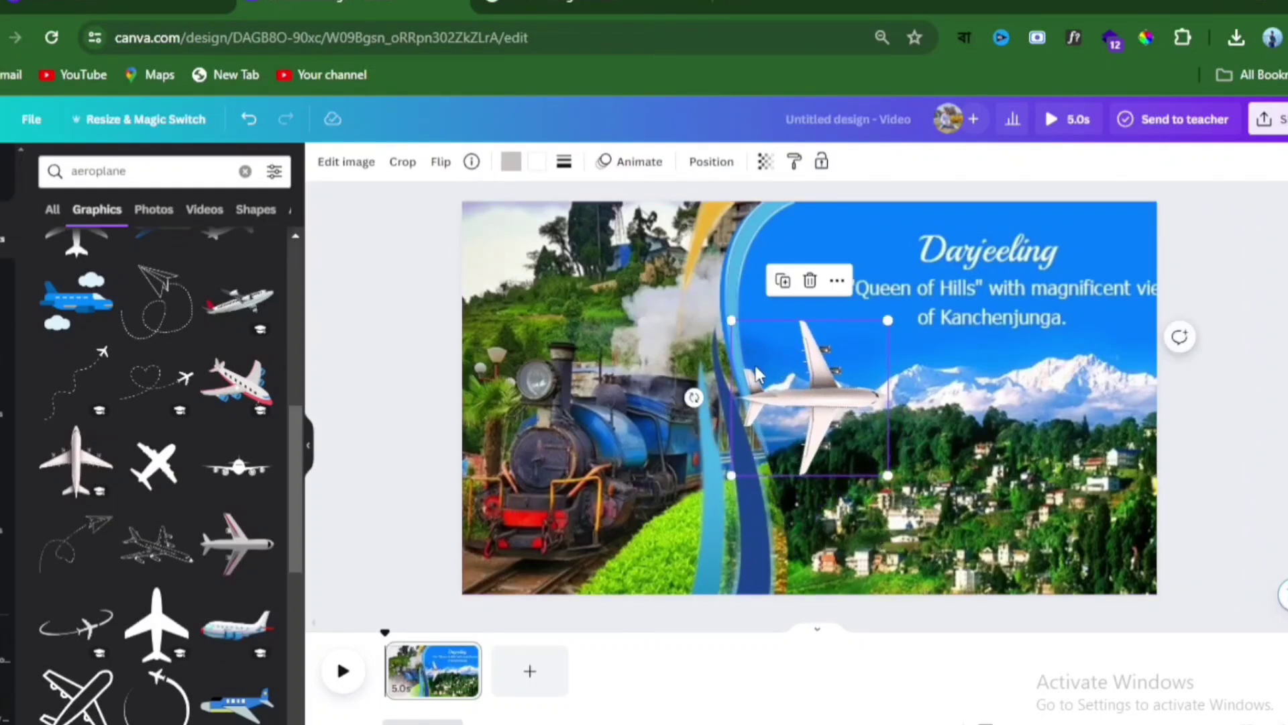
drag(890, 476, 785, 396)
drag(895, 540, 915, 559)
click(1031, 447)
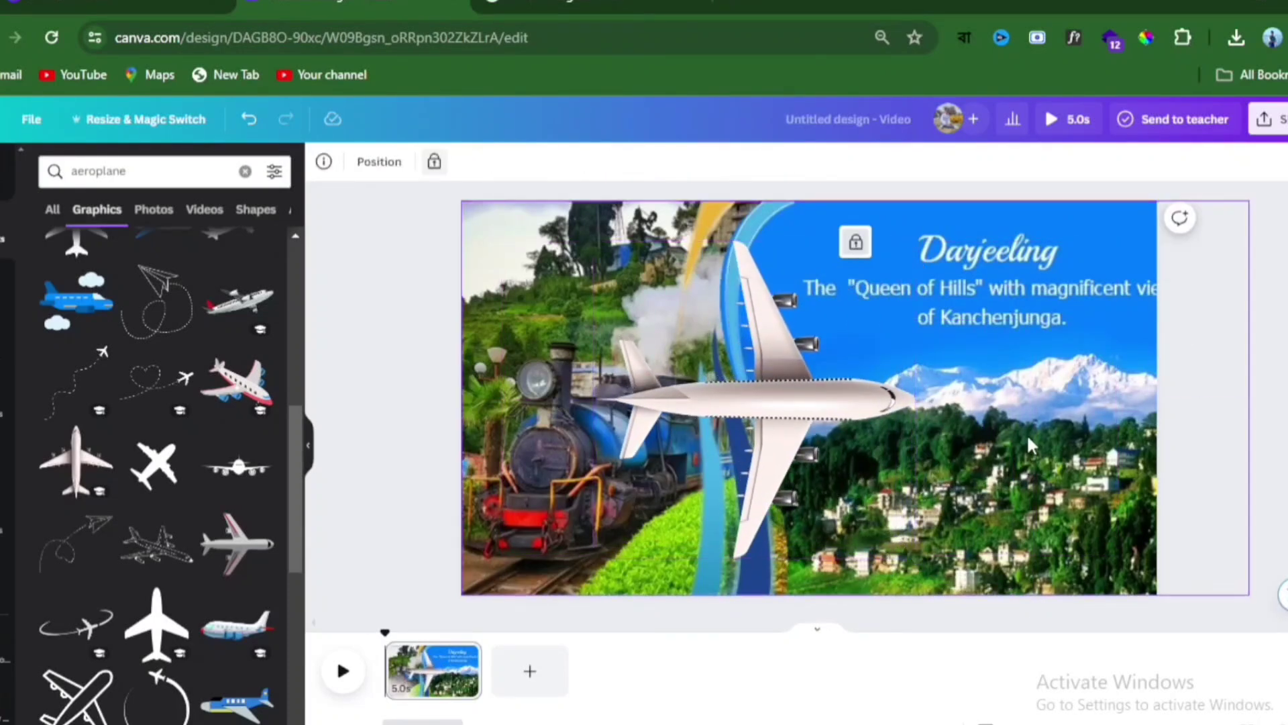
Step: Add a rectangle shape from the elements library to the page
click(5, 224)
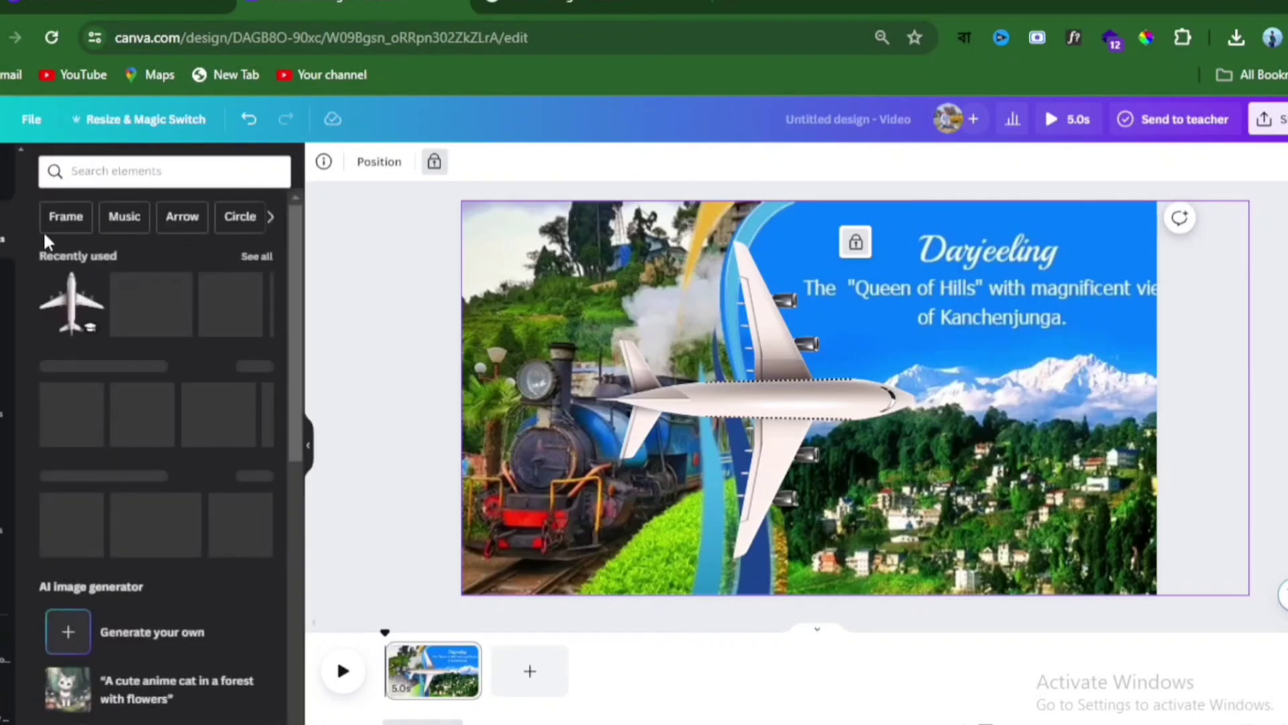
click(137, 172)
text(s)
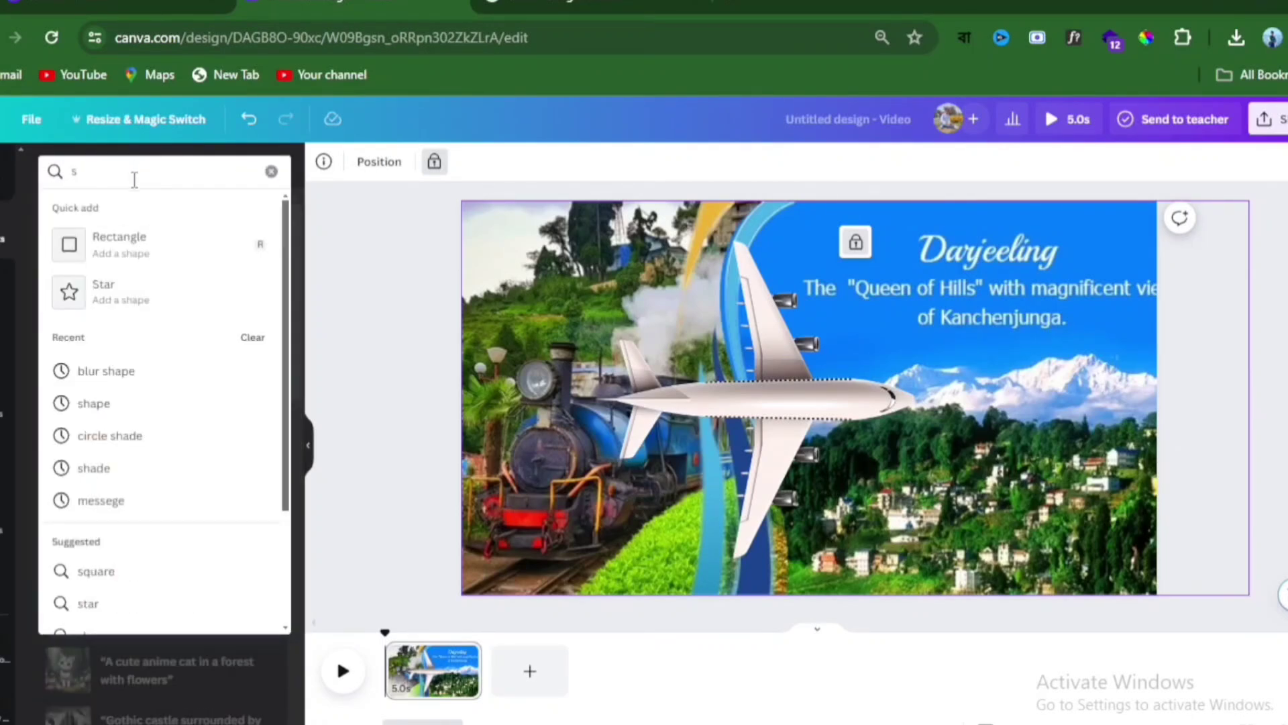
click(118, 242)
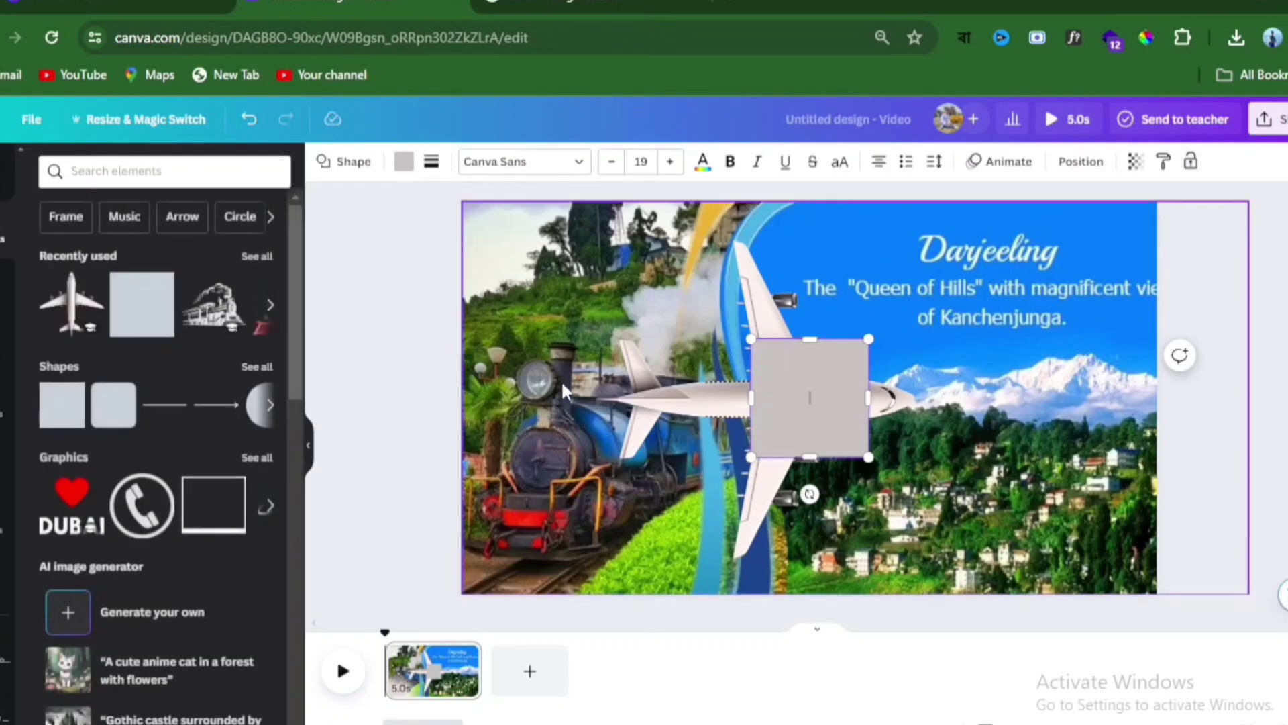
Step: Stretch the grey rectangle from the airplane's wings to beyond the page's right edge, covering the full page height
drag(788, 404, 843, 262)
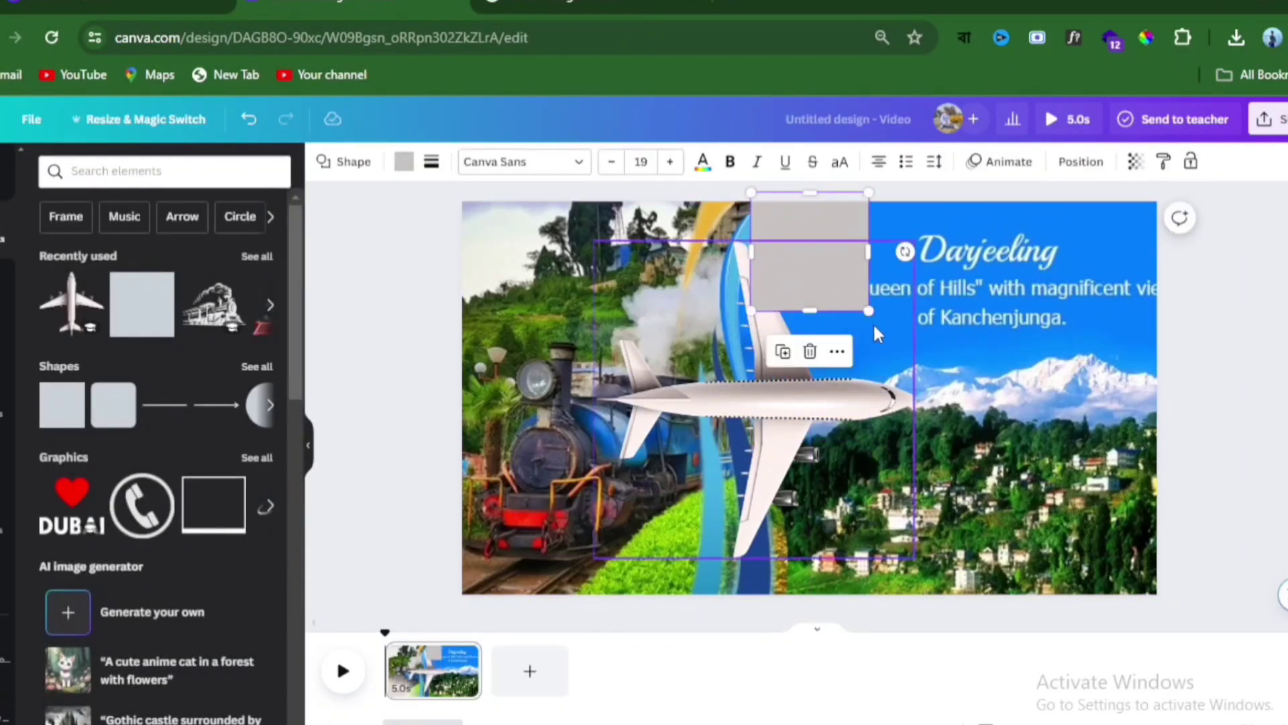
drag(869, 311, 957, 438)
drag(990, 485, 1181, 641)
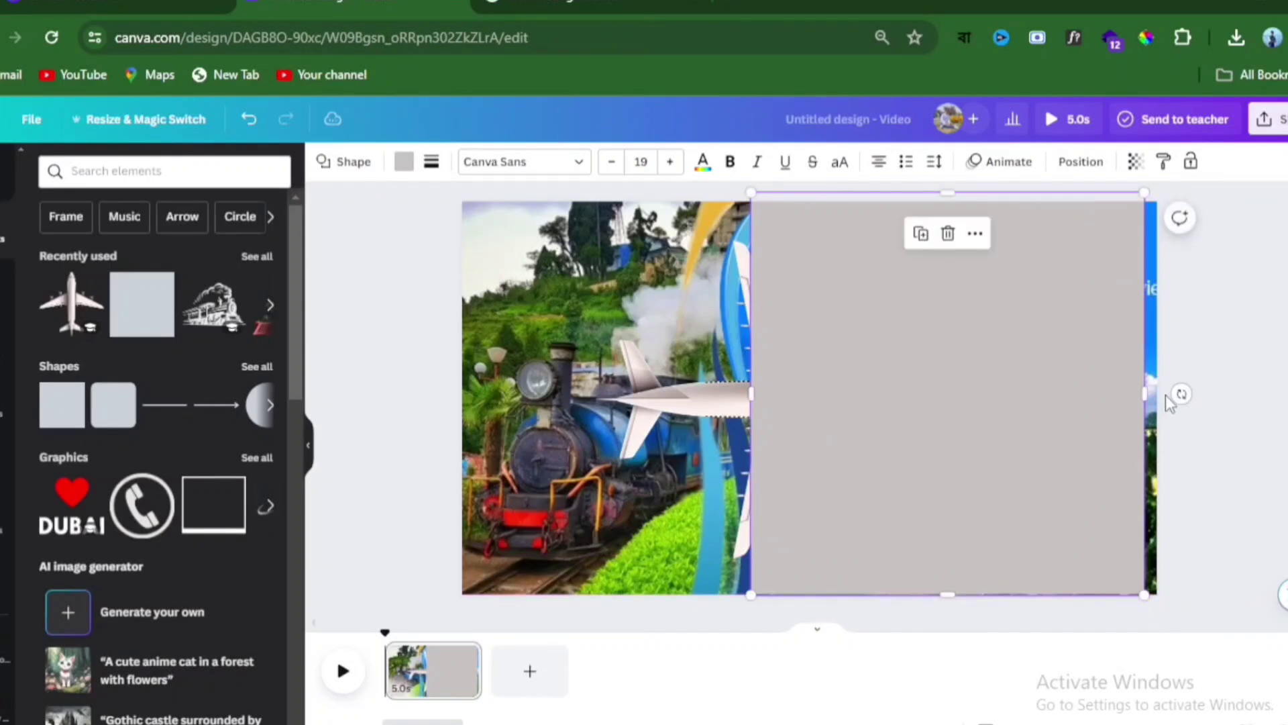
drag(1142, 396, 1282, 403)
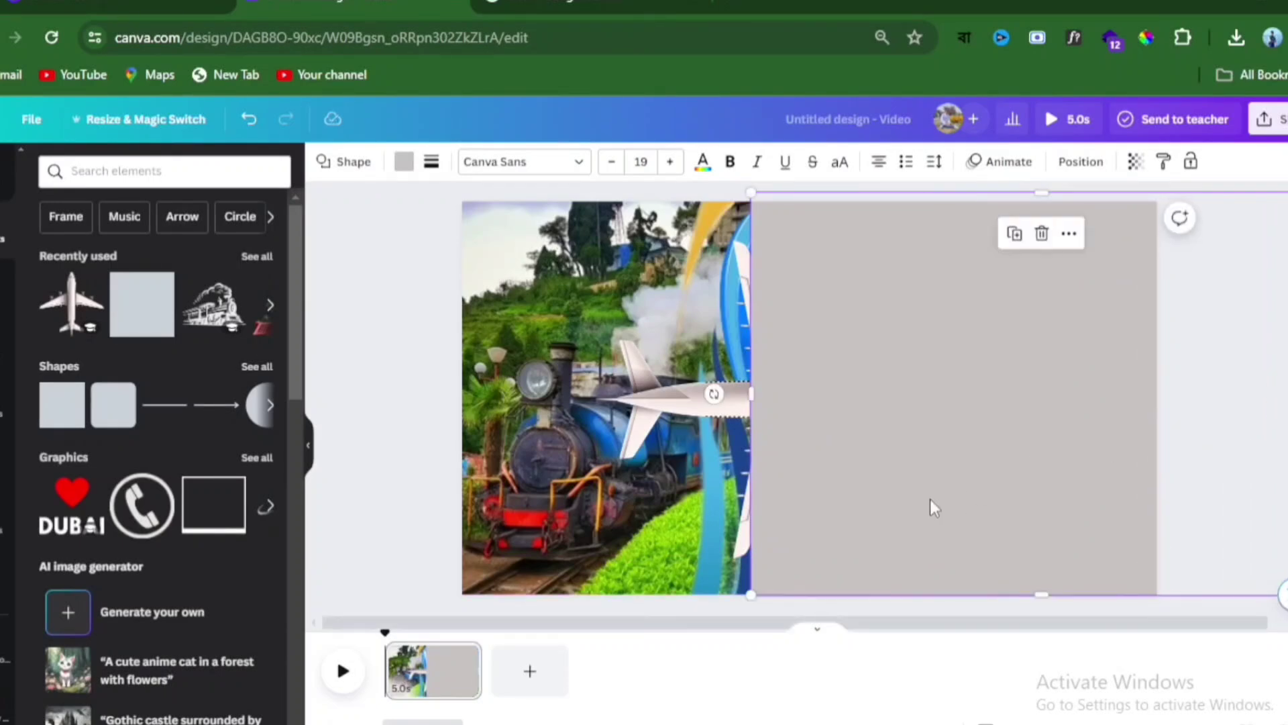
scroll(779, 493, down, 3)
drag(1120, 398, 1286, 403)
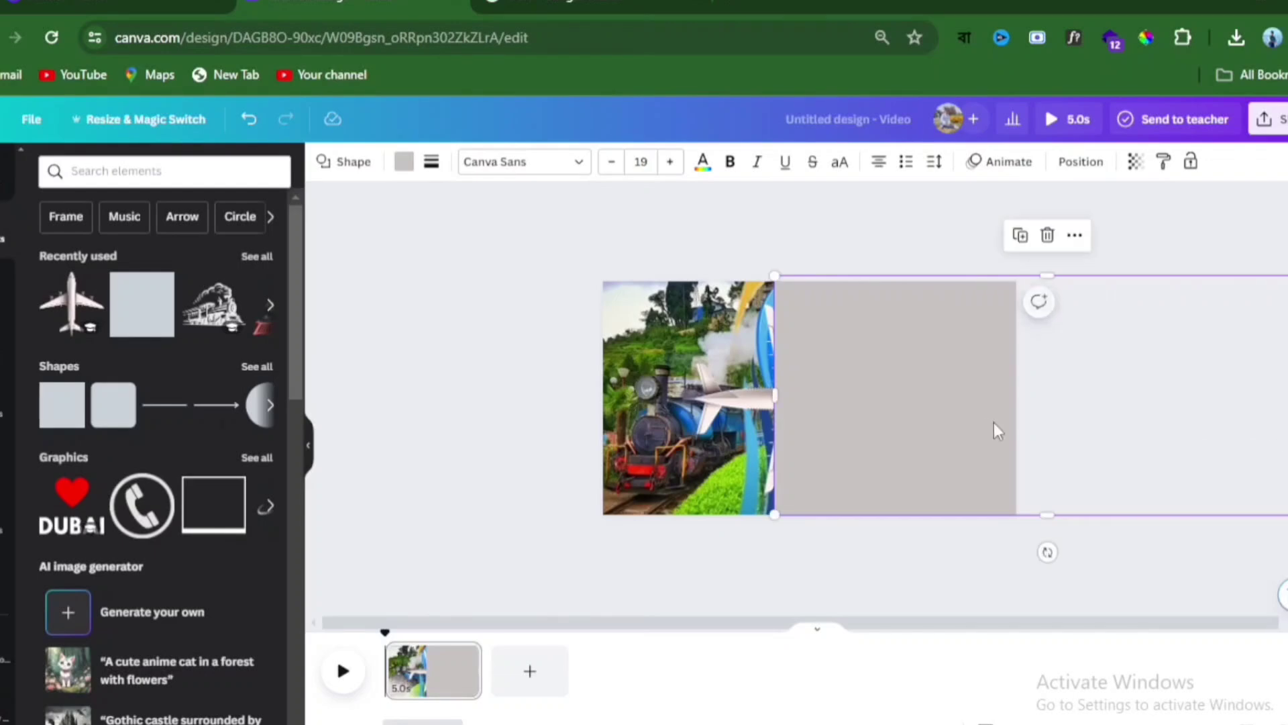
scroll(836, 400, up, 3)
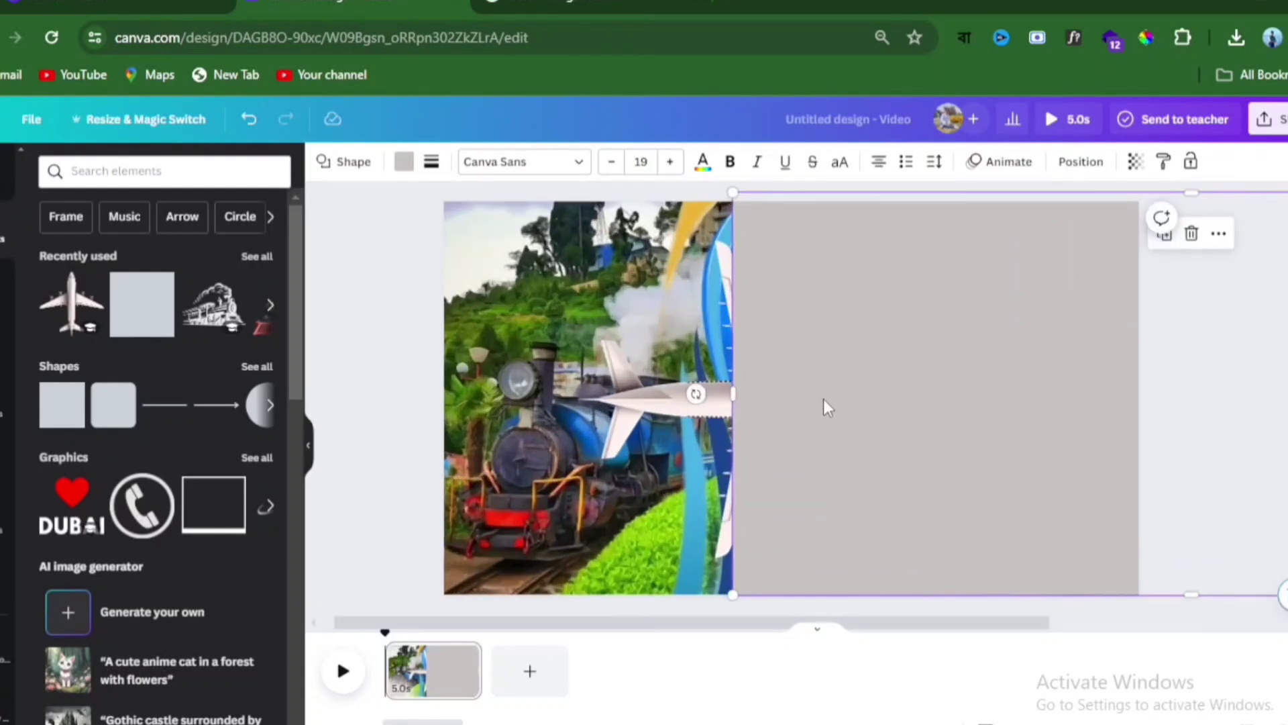
scroll(824, 399, down, 3)
click(436, 298)
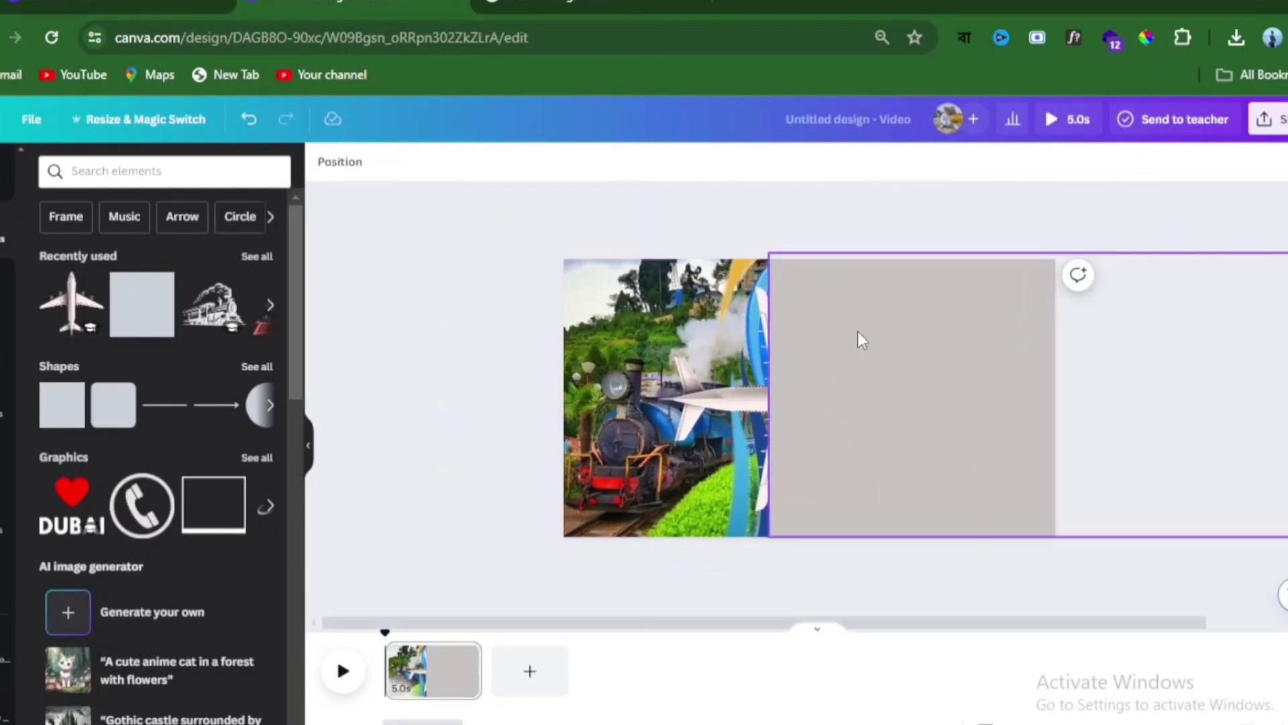
scroll(871, 328, up, 2)
Step: Add a second square shape and fill it with the custom blue #15A4FF
click(121, 302)
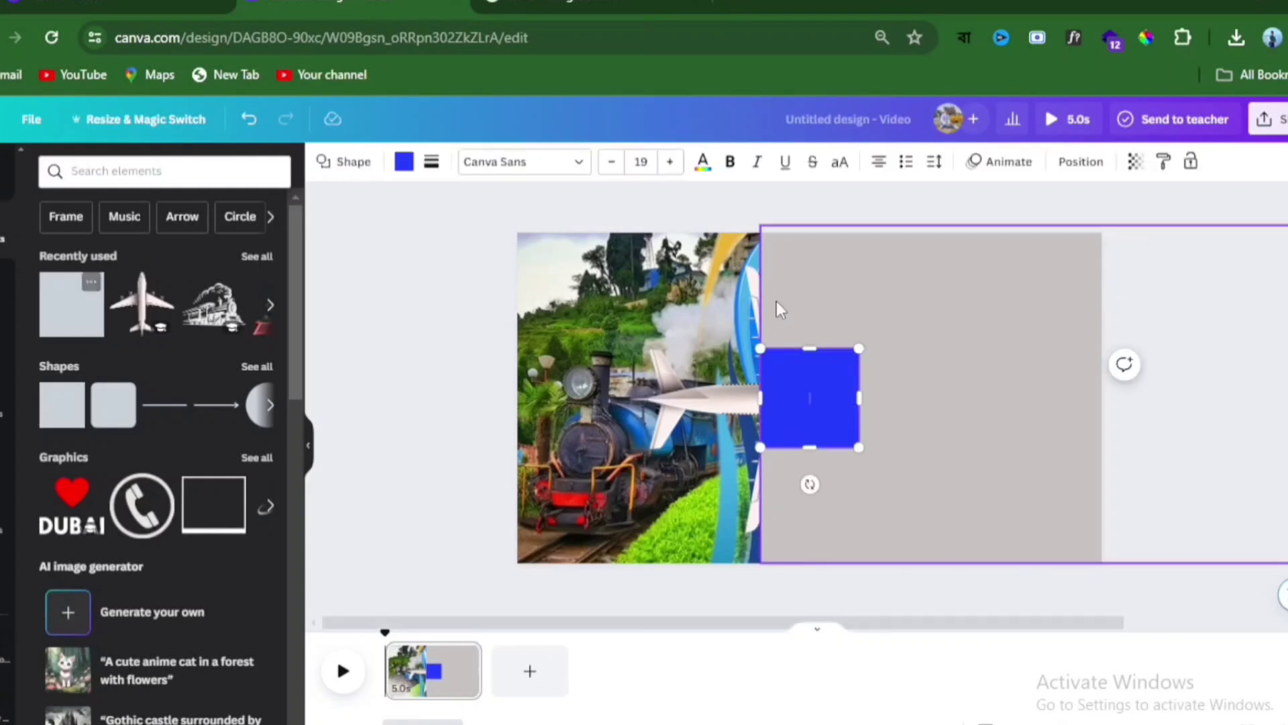
click(430, 168)
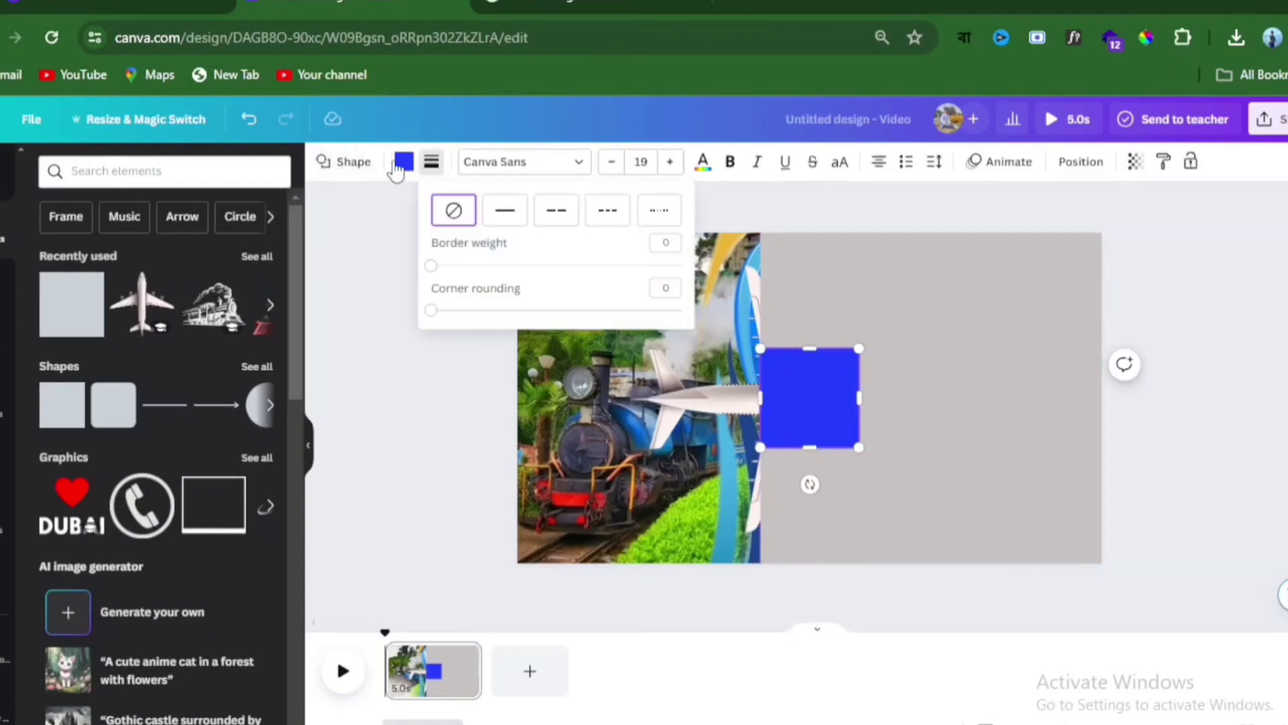
click(404, 163)
click(404, 165)
click(404, 164)
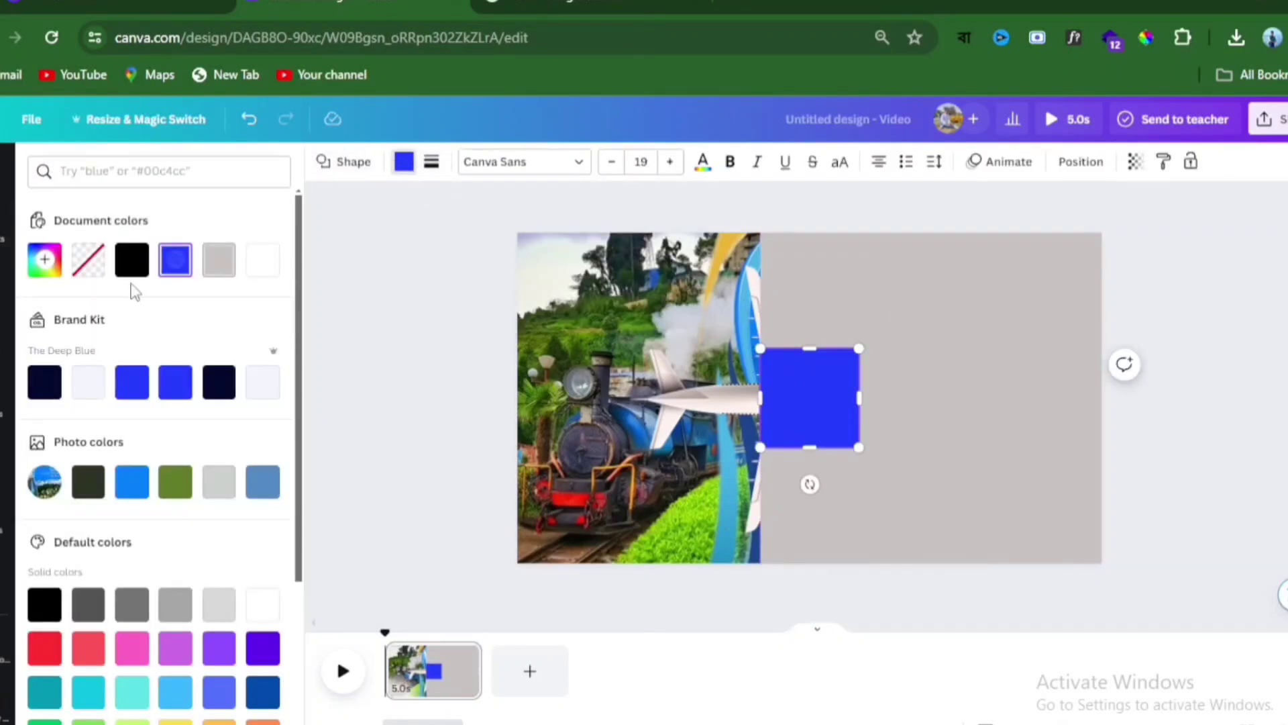
click(132, 482)
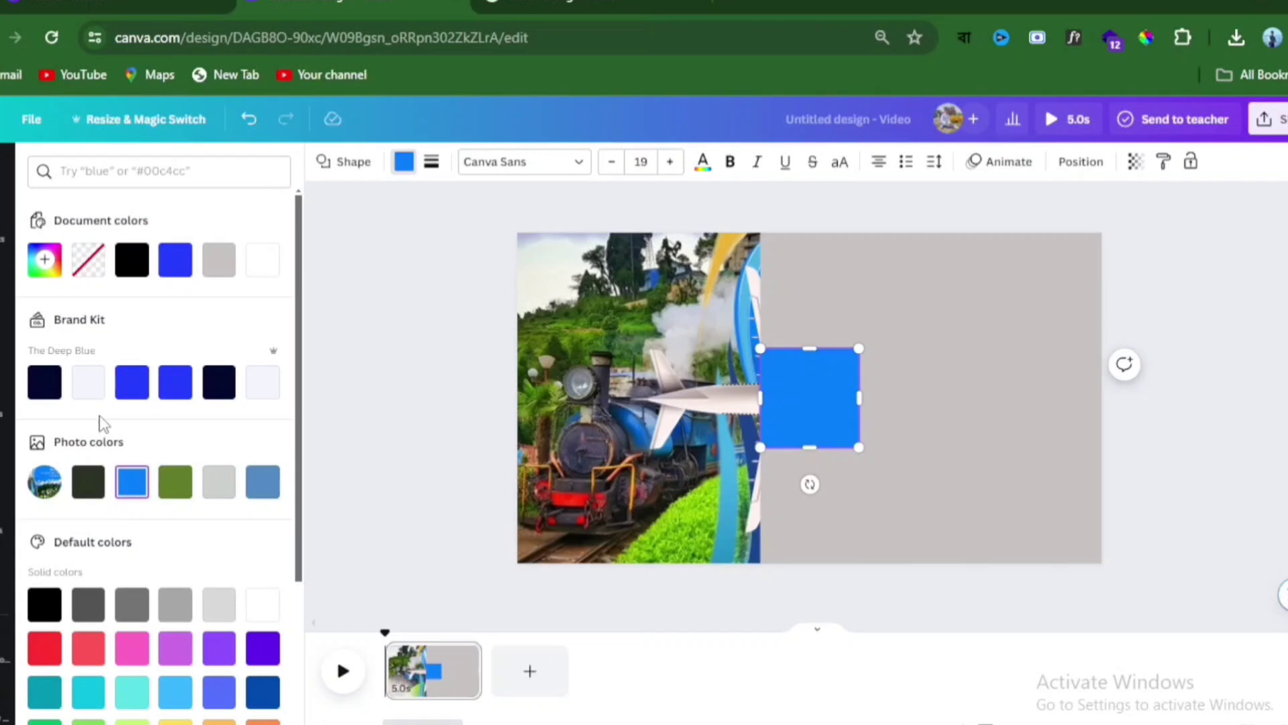
click(45, 264)
mouse_move(215, 351)
mouse_down()
mouse_move(195, 340)
mouse_move(226, 333)
mouse_up()
mouse_move(174, 437)
mouse_down()
mouse_move(163, 438)
mouse_move(171, 445)
mouse_up()
click(154, 335)
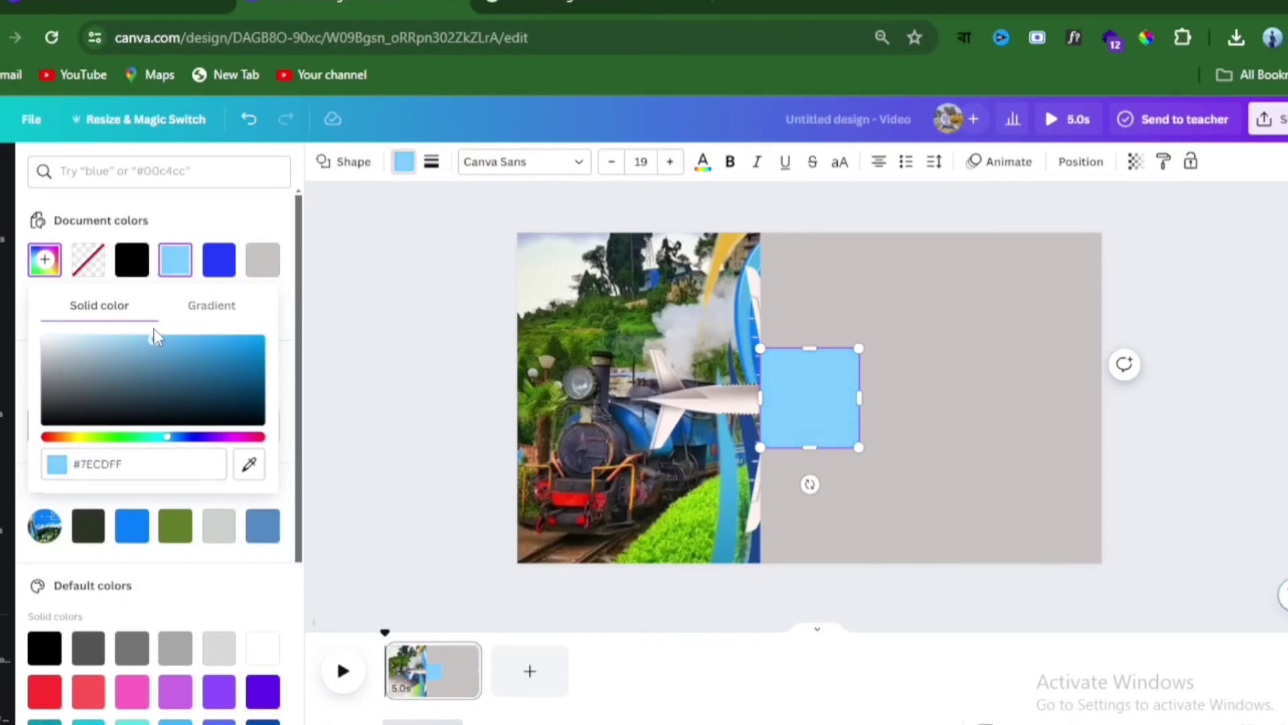
drag(144, 337, 243, 337)
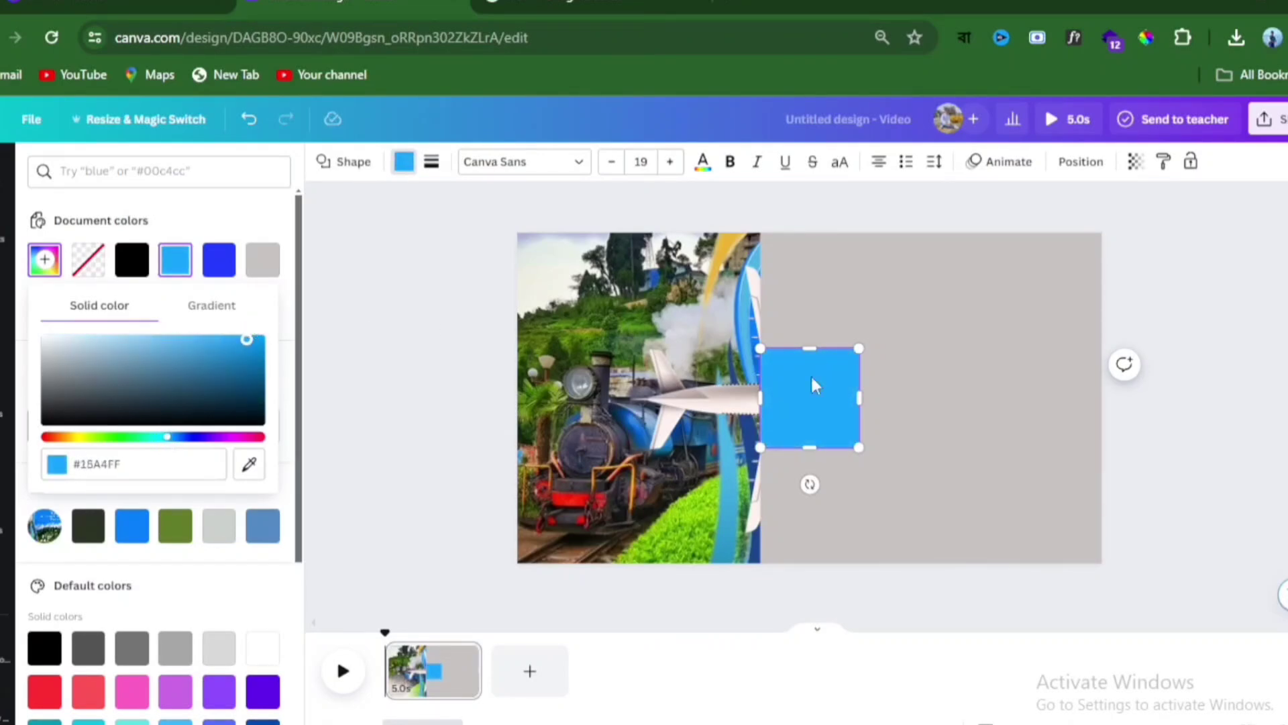
Step: Tilt the blue square slightly counterclockwise, move it to the upper part of the airplane's wing and enlarge it over the grey rectangle
click(924, 400)
drag(839, 397, 867, 395)
drag(808, 433, 828, 431)
drag(799, 337, 785, 254)
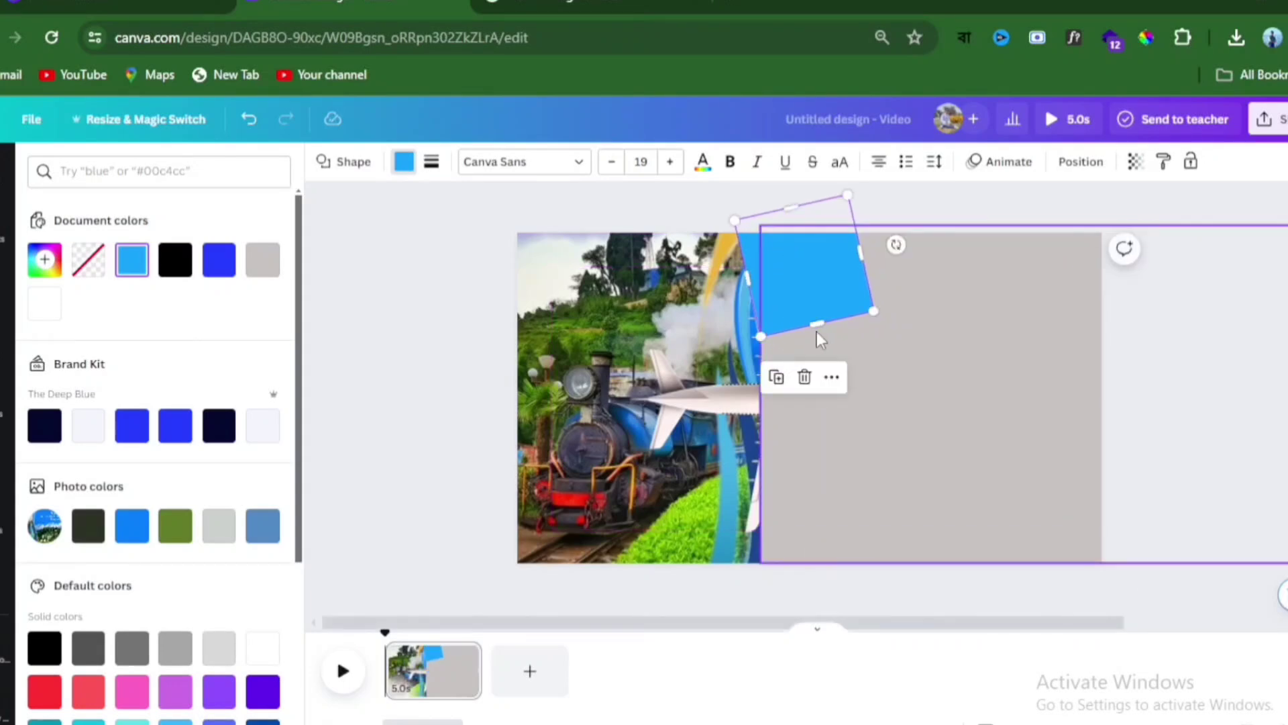
drag(816, 332, 956, 401)
Step: Try to duplicate the tilted blue square
click(832, 301)
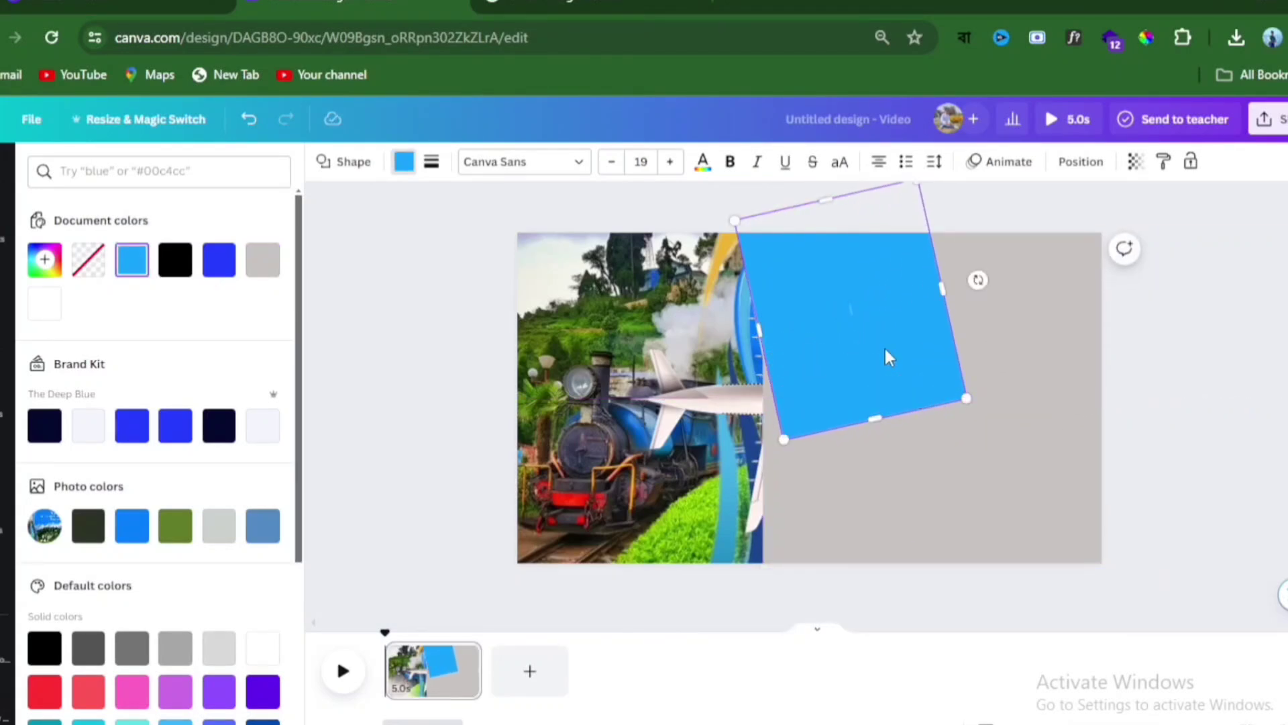
key(ctrl+d)
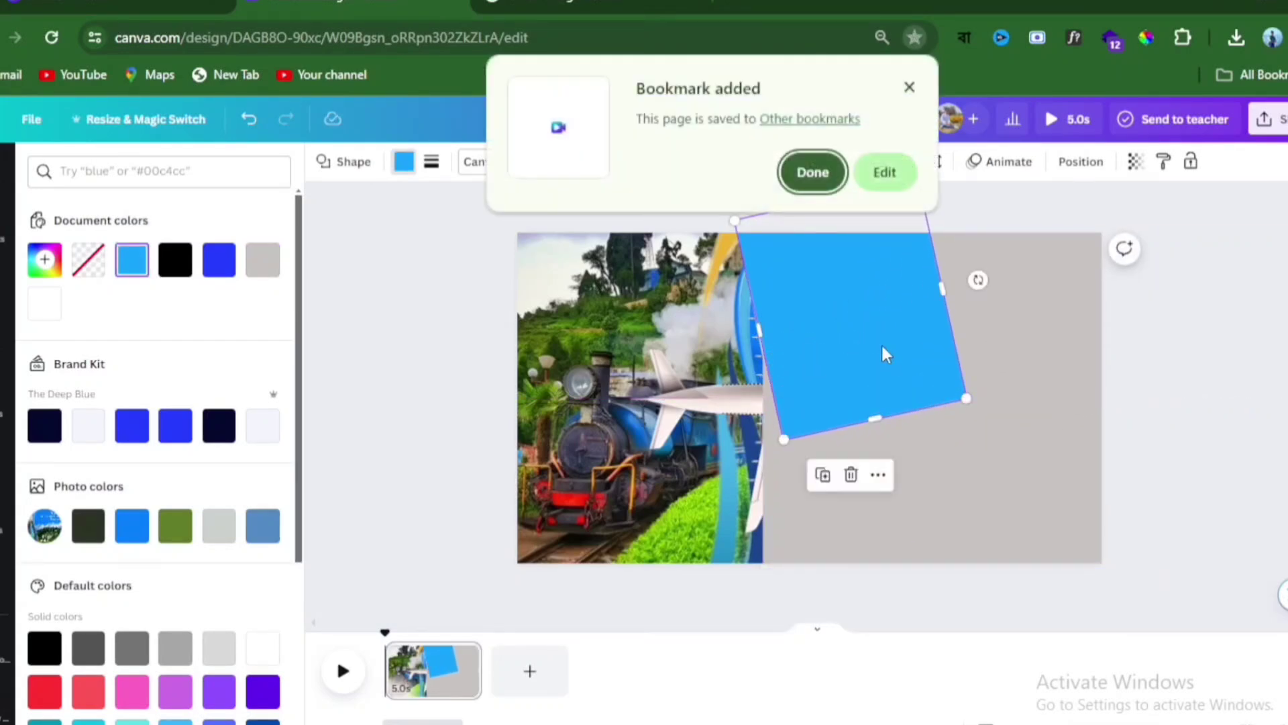
click(912, 86)
click(484, 379)
click(793, 358)
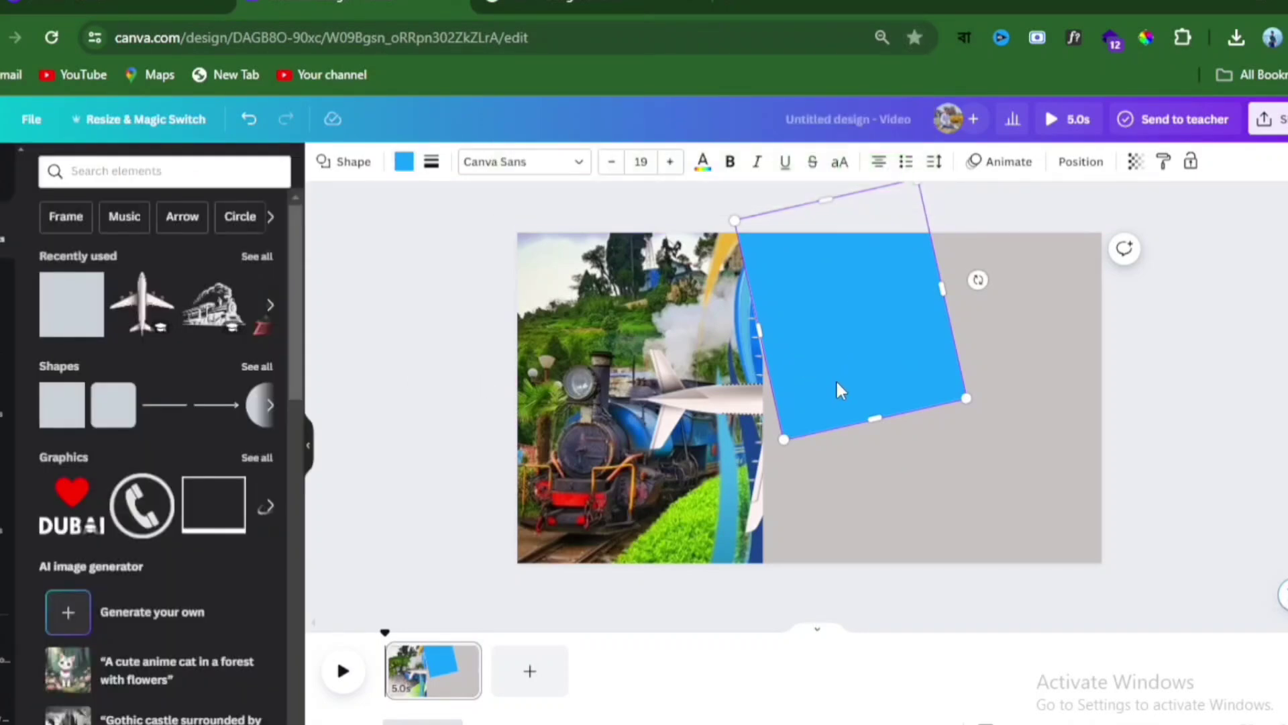
click(432, 393)
Step: Add another blue square, tilt it clockwise and place it beside the airplane's lower wing, overlapping the page's lower edge
click(71, 304)
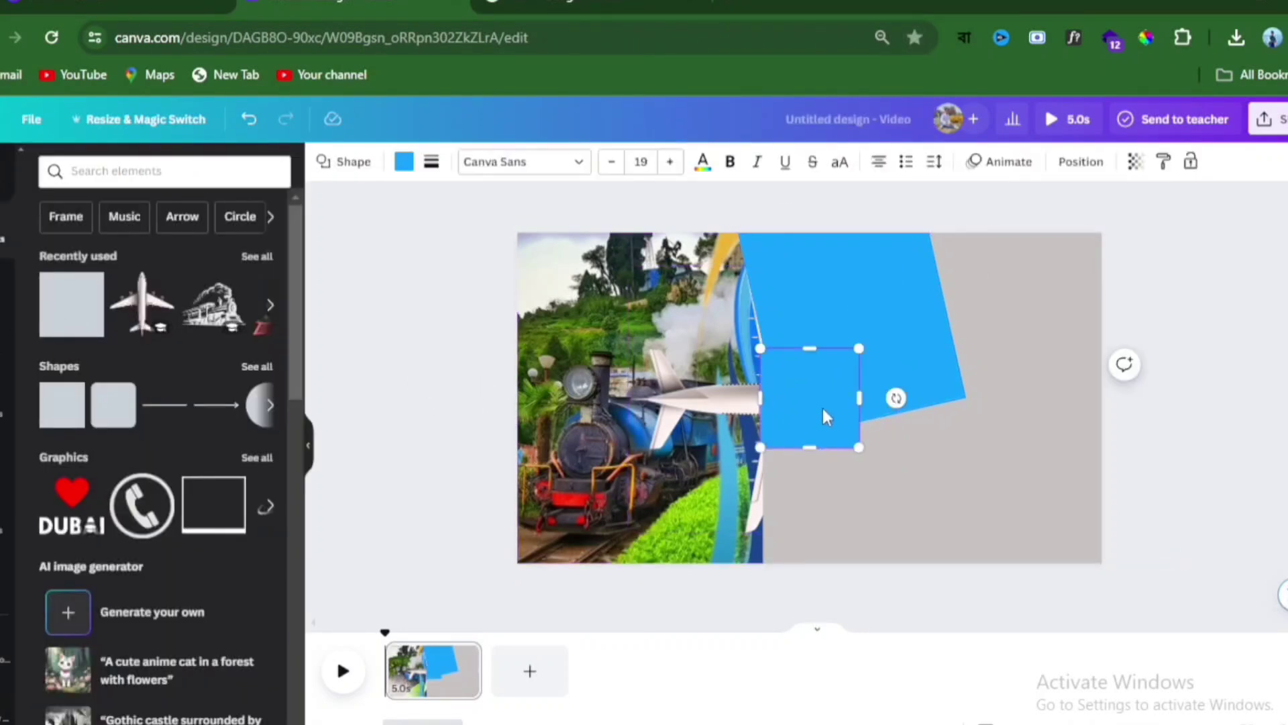
drag(833, 418, 885, 478)
drag(811, 456, 819, 561)
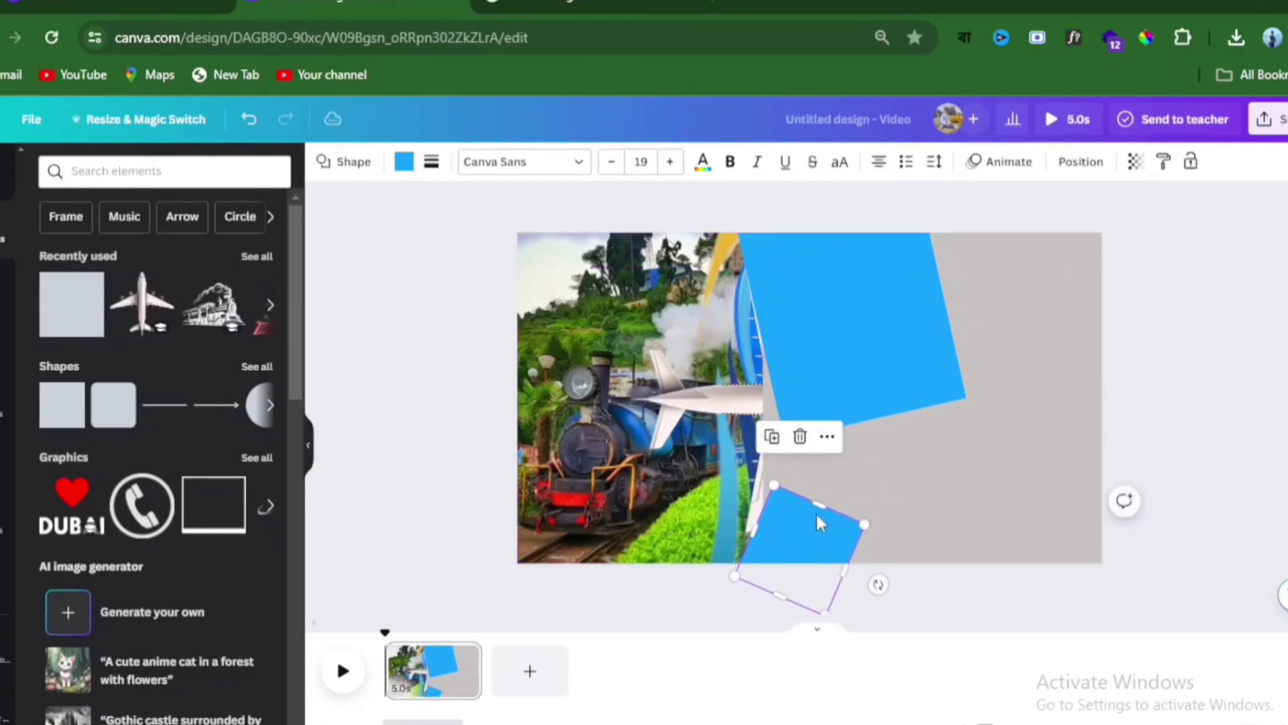
Step: Stretch the lower blue square up to the larger one and reduce its tilt to follow the airplane's lower wing
drag(823, 493, 857, 416)
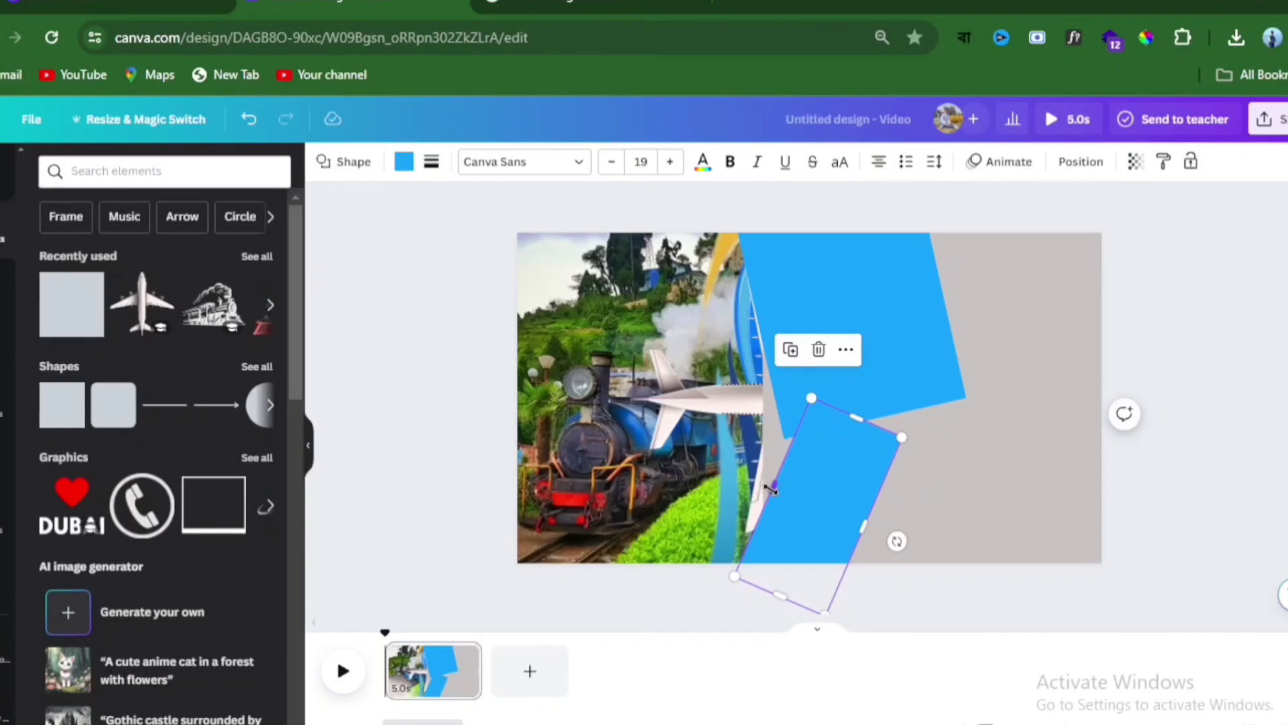
drag(772, 488, 761, 483)
drag(898, 541, 831, 532)
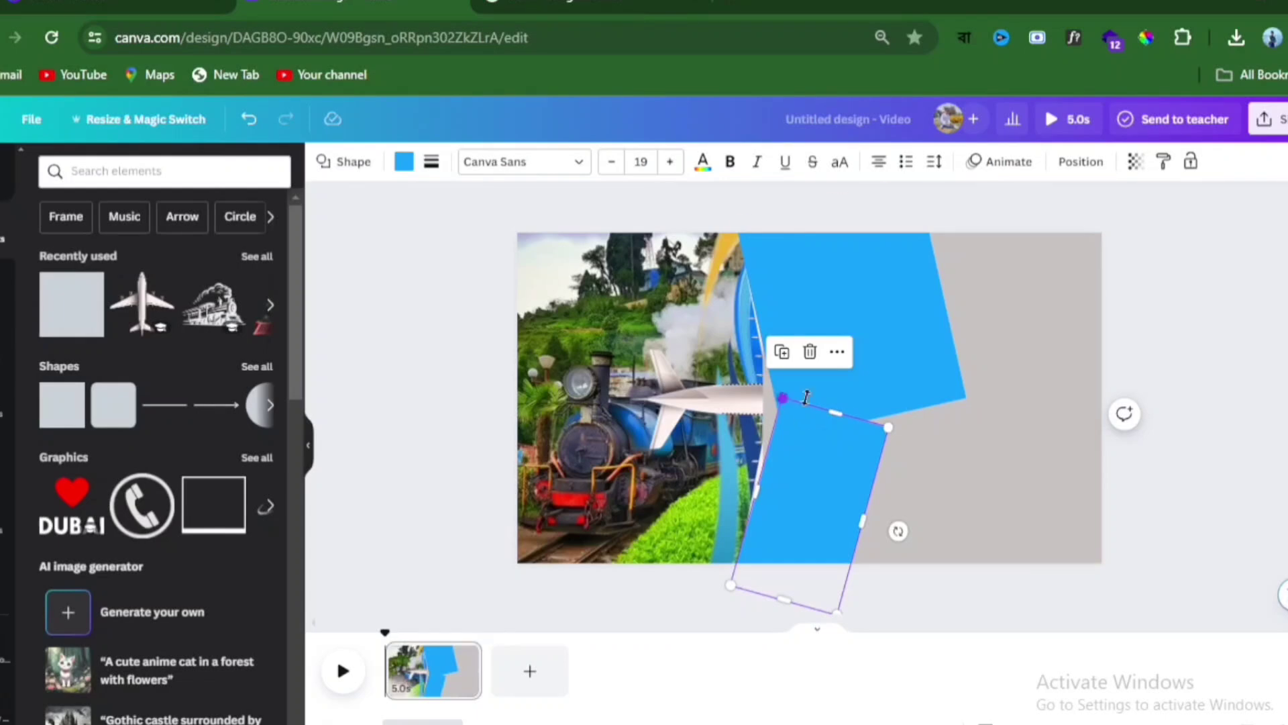
drag(837, 411, 842, 404)
click(402, 377)
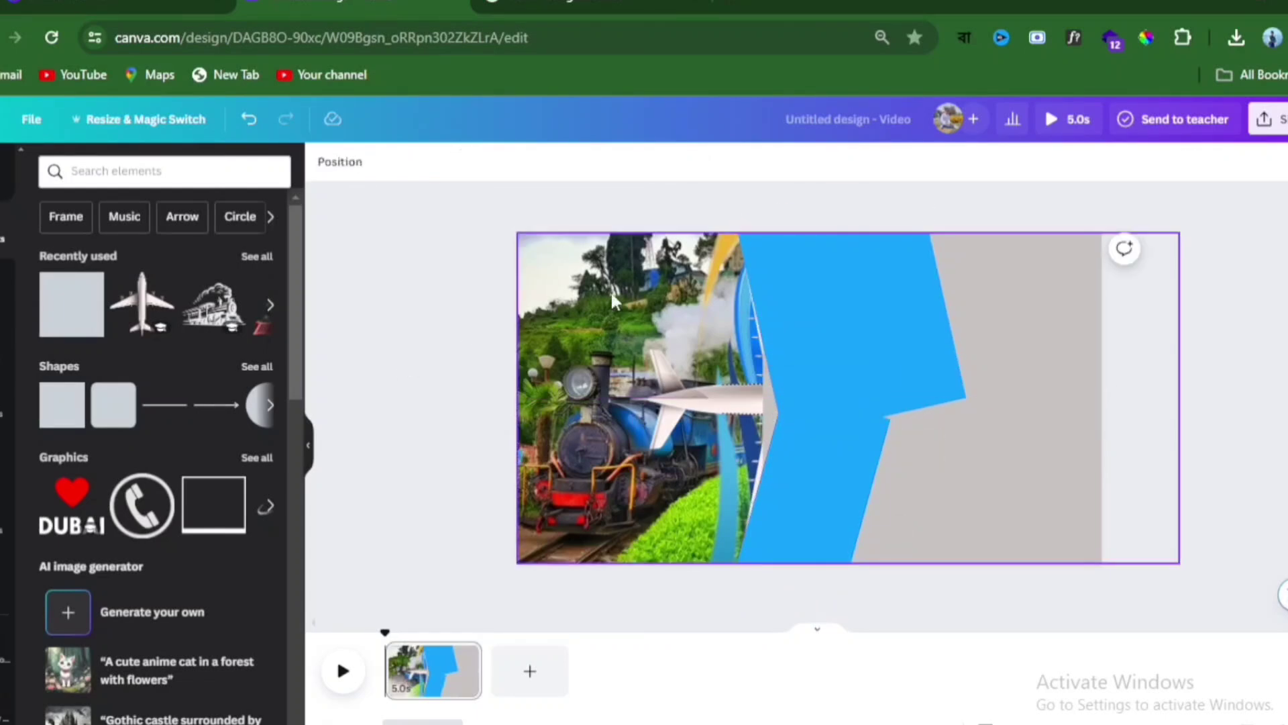
Step: Move the airplane layer above both tilted blue shapes and the grey rectangle
click(683, 389)
click(710, 176)
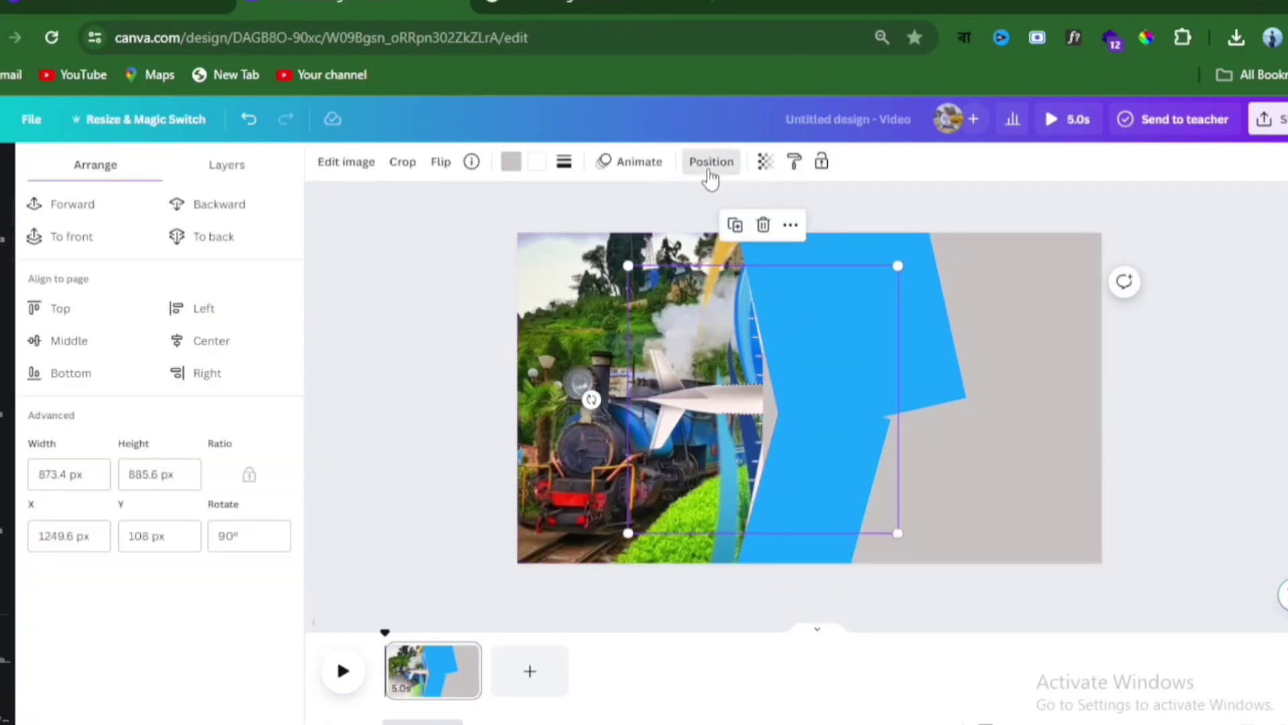
click(216, 161)
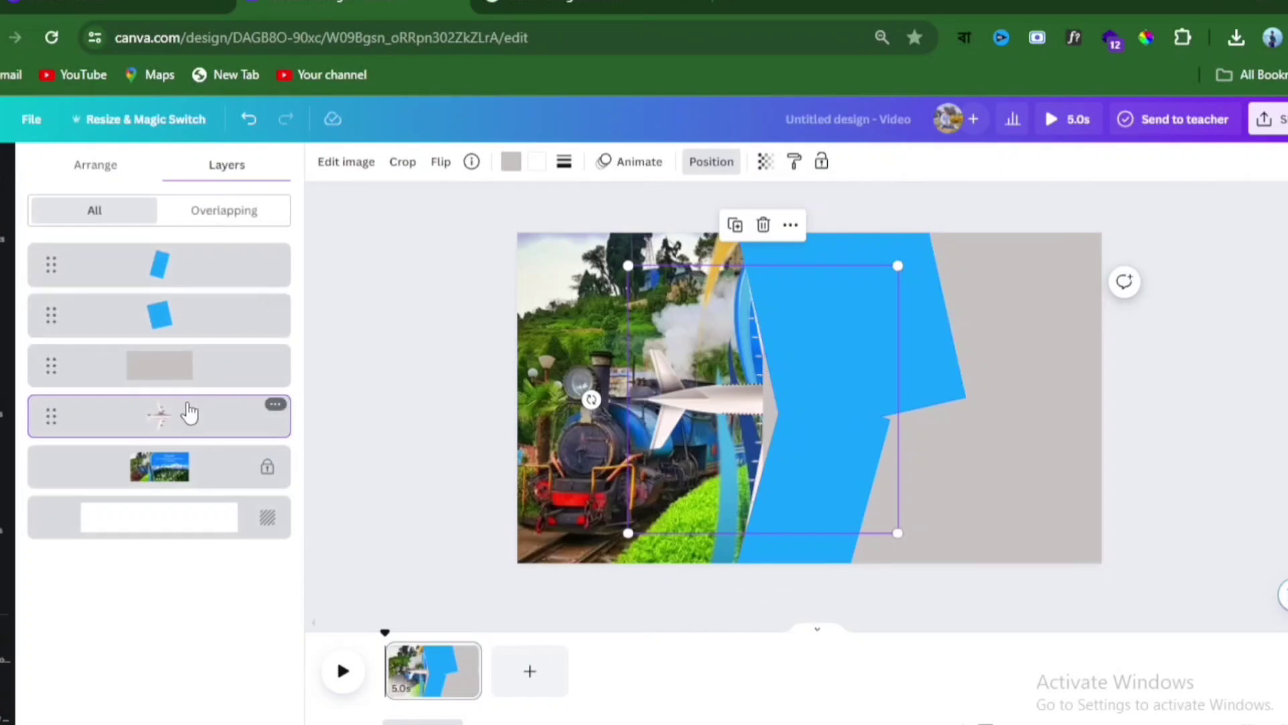
drag(173, 420, 172, 308)
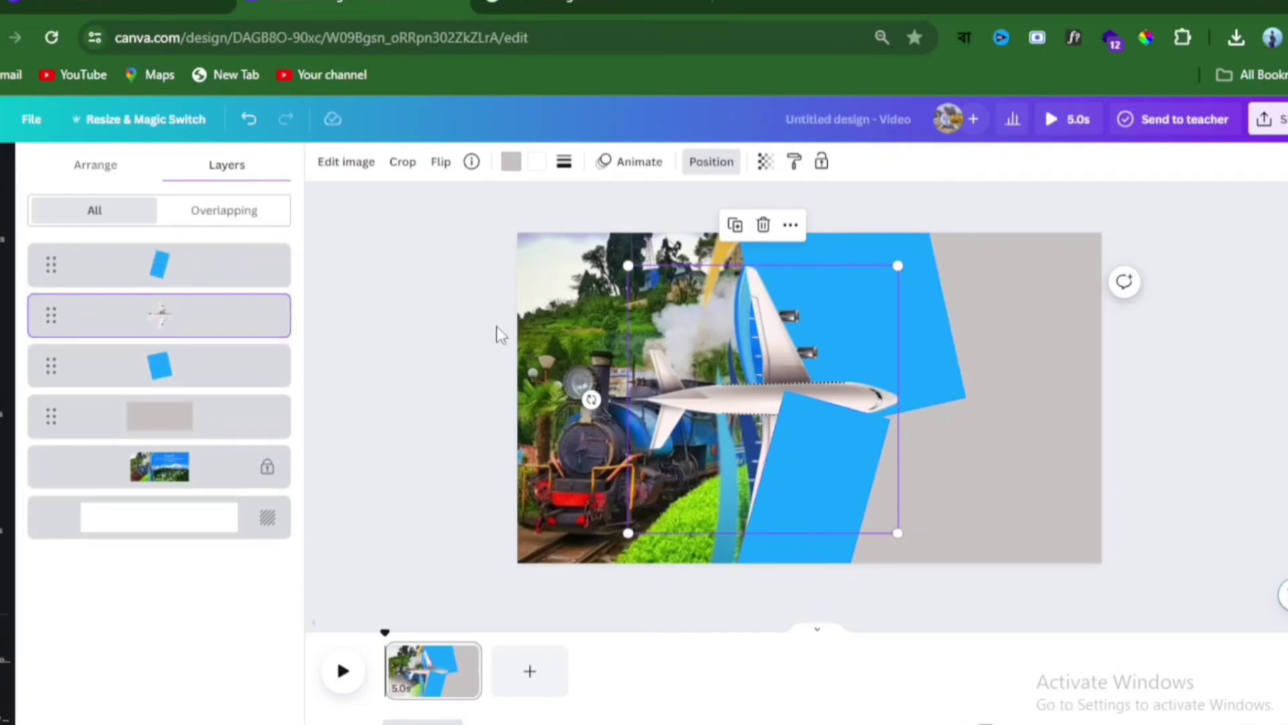
drag(255, 324, 192, 256)
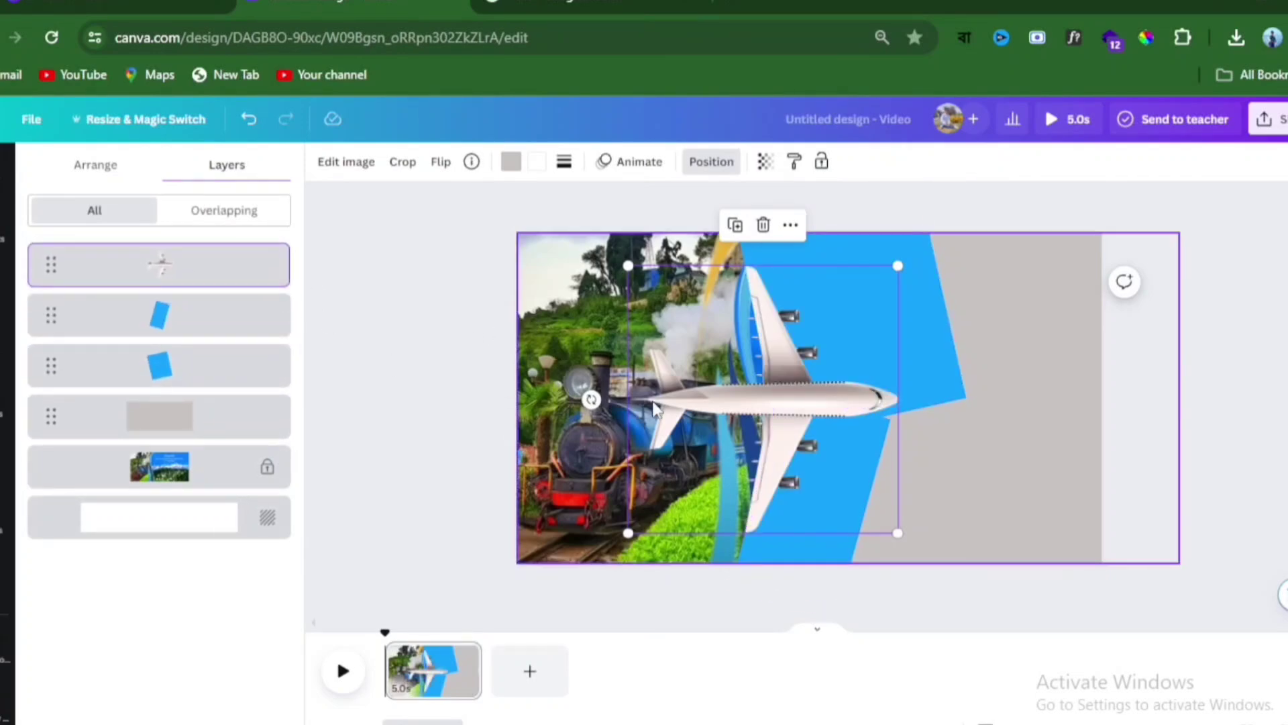
Step: Fill the grey rectangle with the same document blue as the tilted shapes
click(1049, 395)
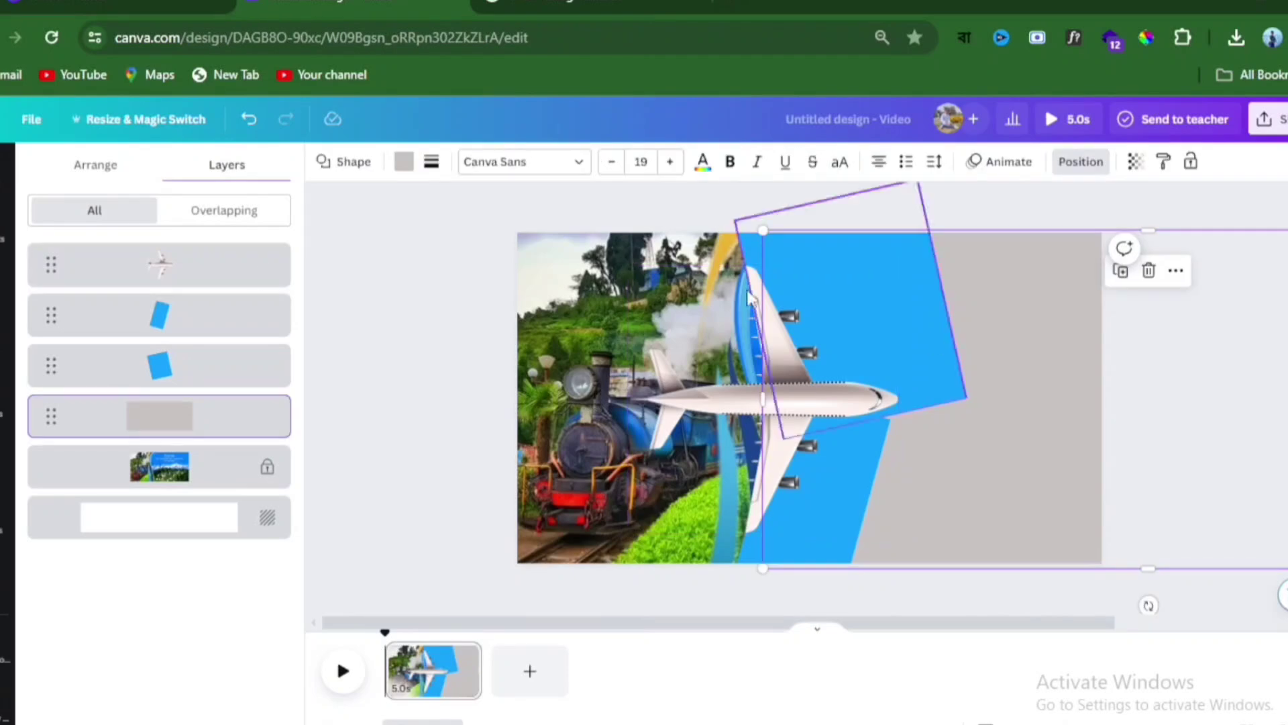
click(403, 163)
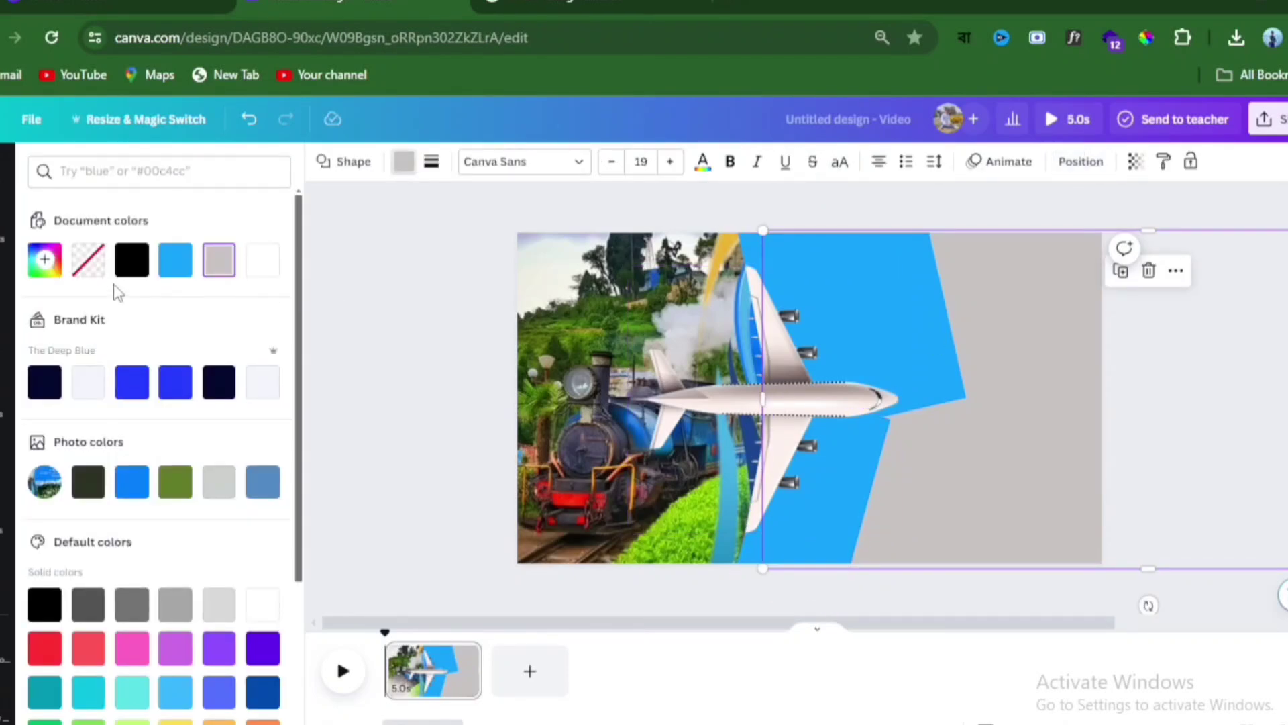
click(190, 267)
click(391, 306)
click(345, 378)
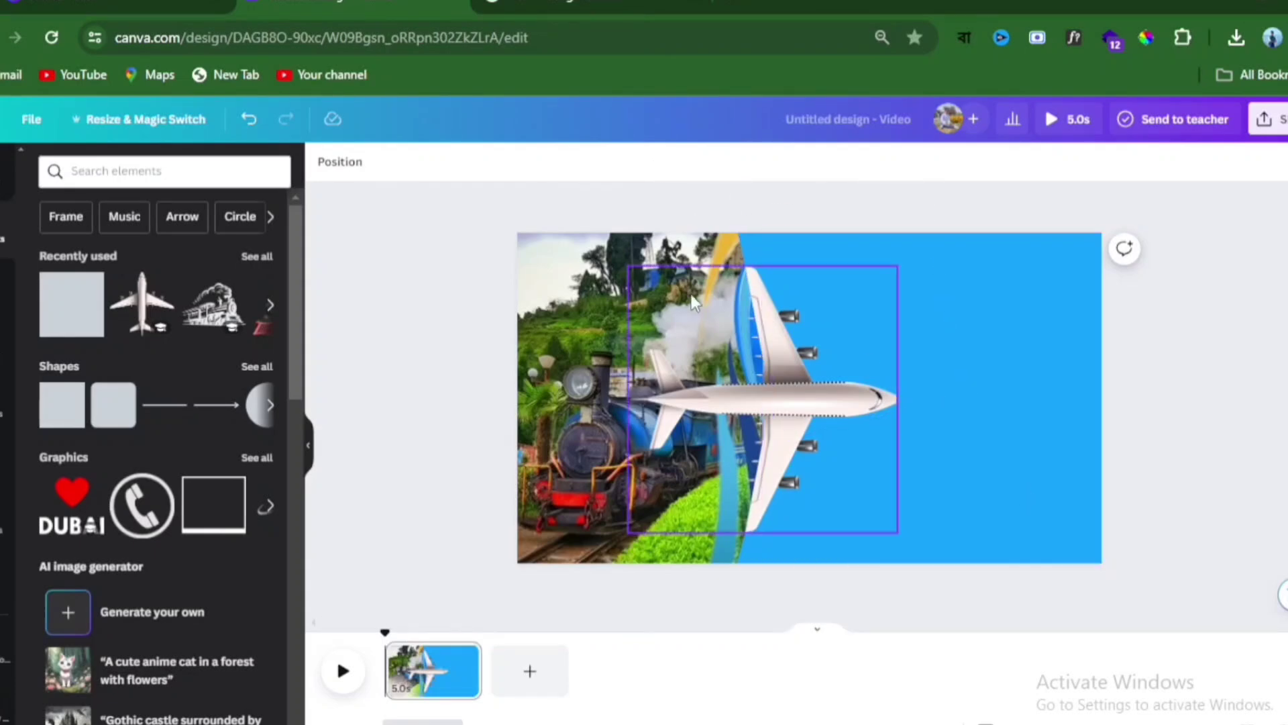
Step: Group the airplane with all the blue shapes and shift the group left until blue covers the whole page
drag(656, 195, 1209, 581)
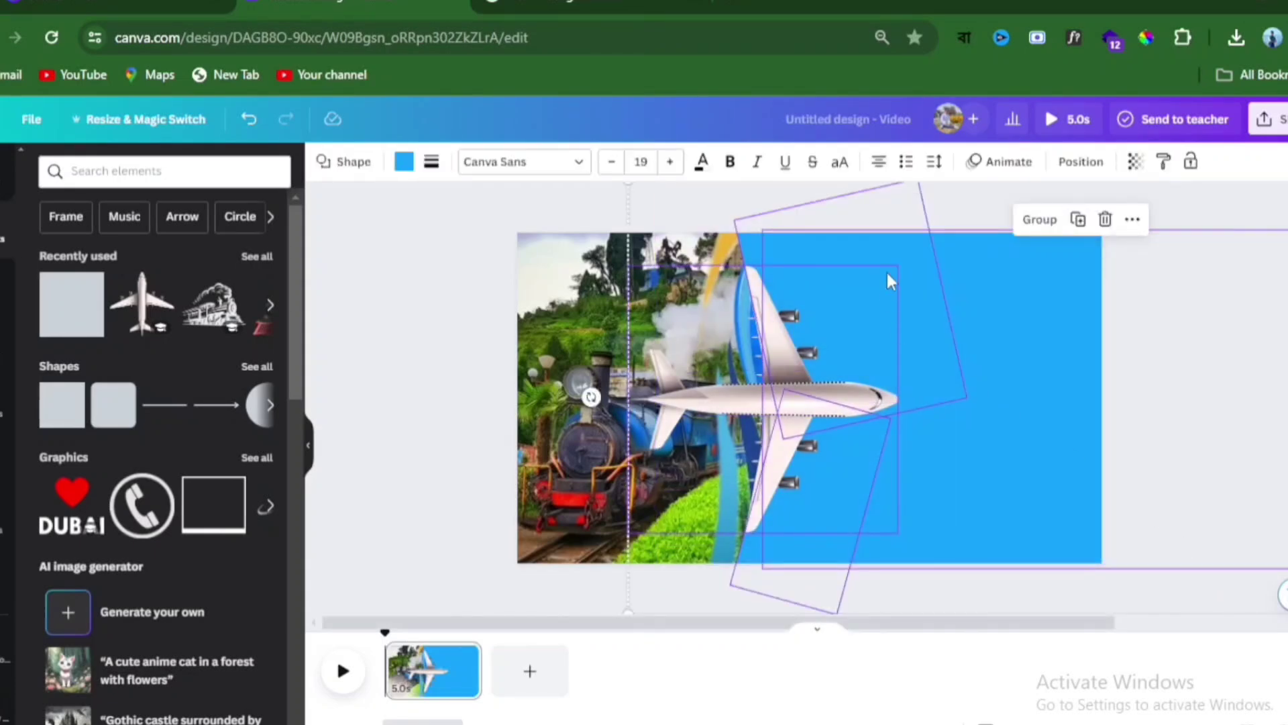
click(1038, 221)
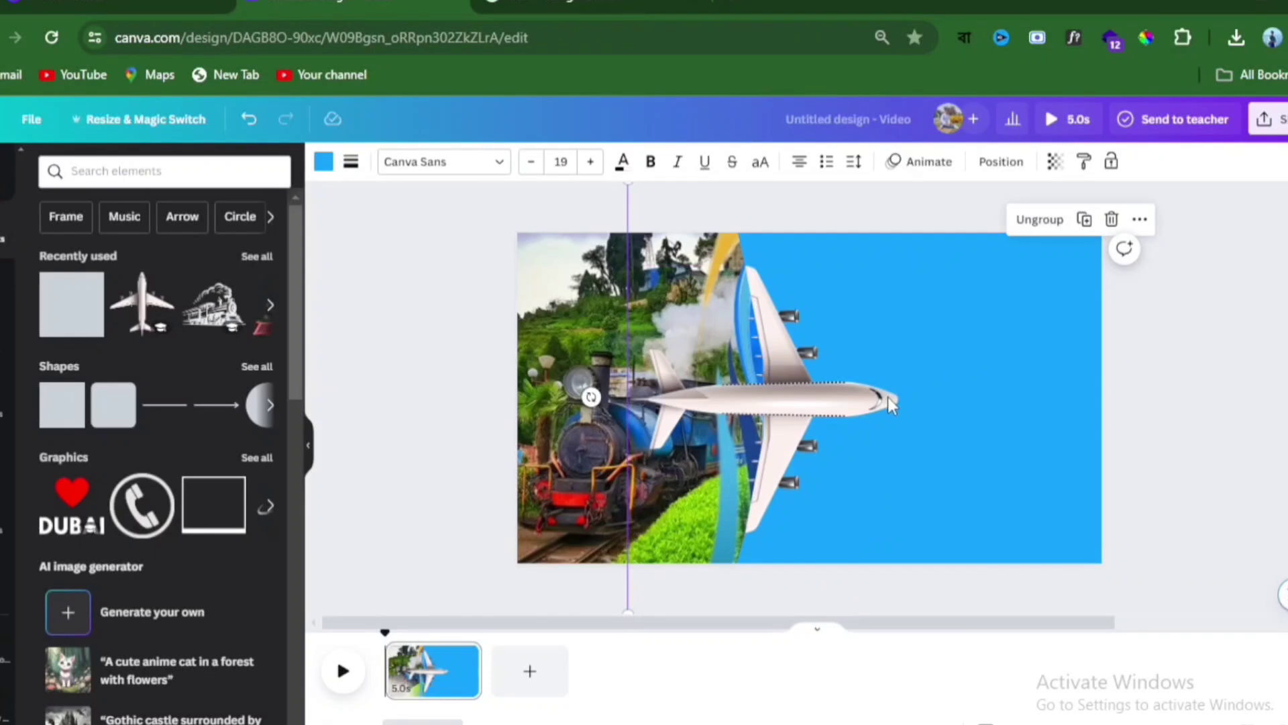
drag(888, 396, 493, 406)
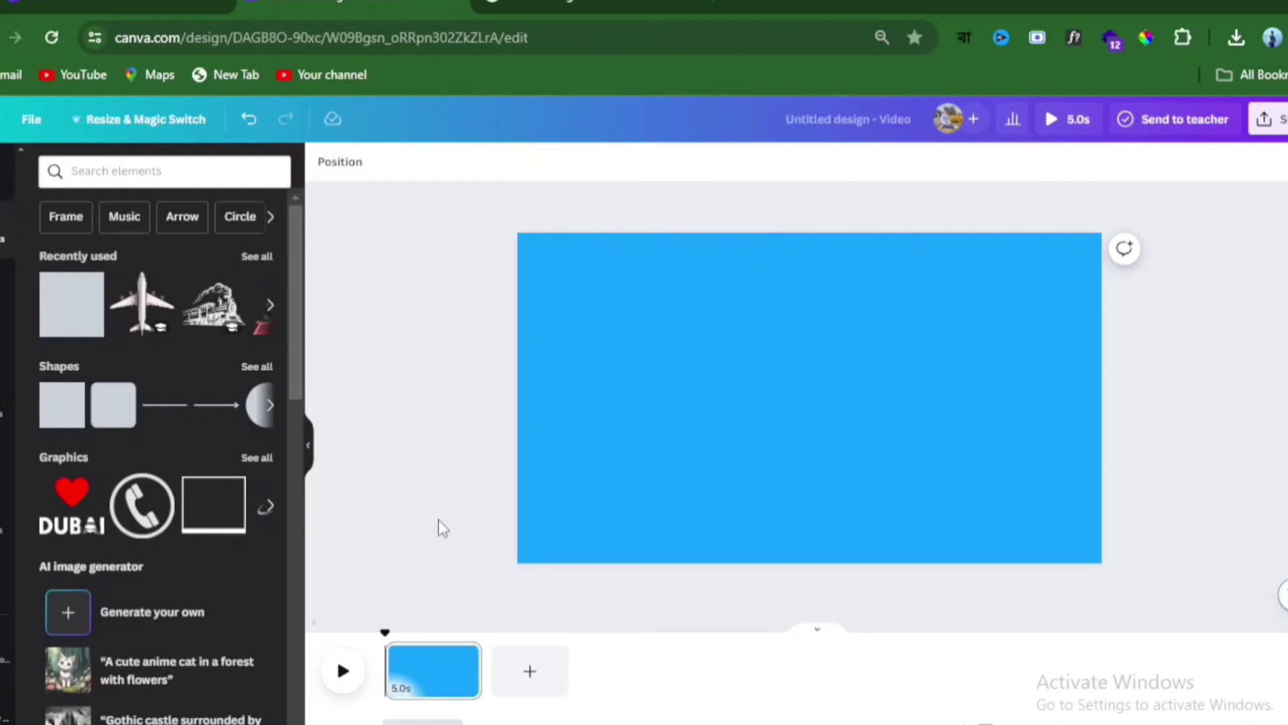
Step: Duplicate the blue page and return to the start of the first page
click(472, 652)
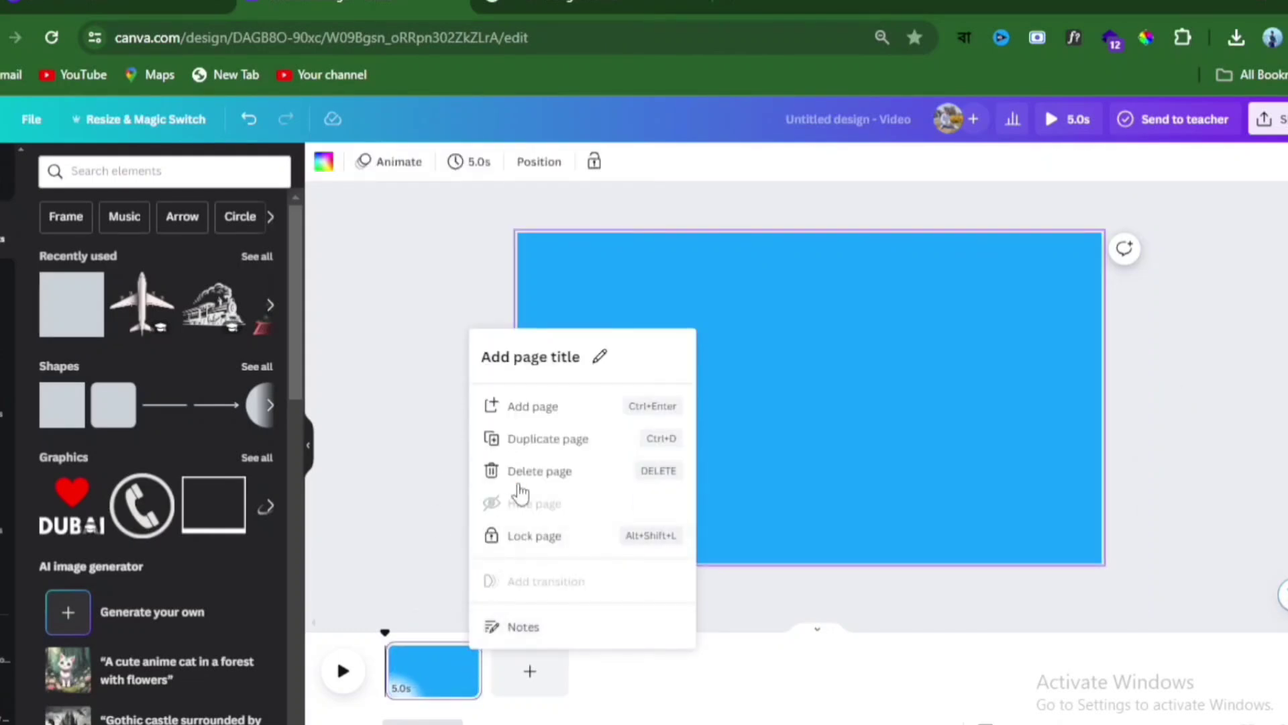
click(541, 440)
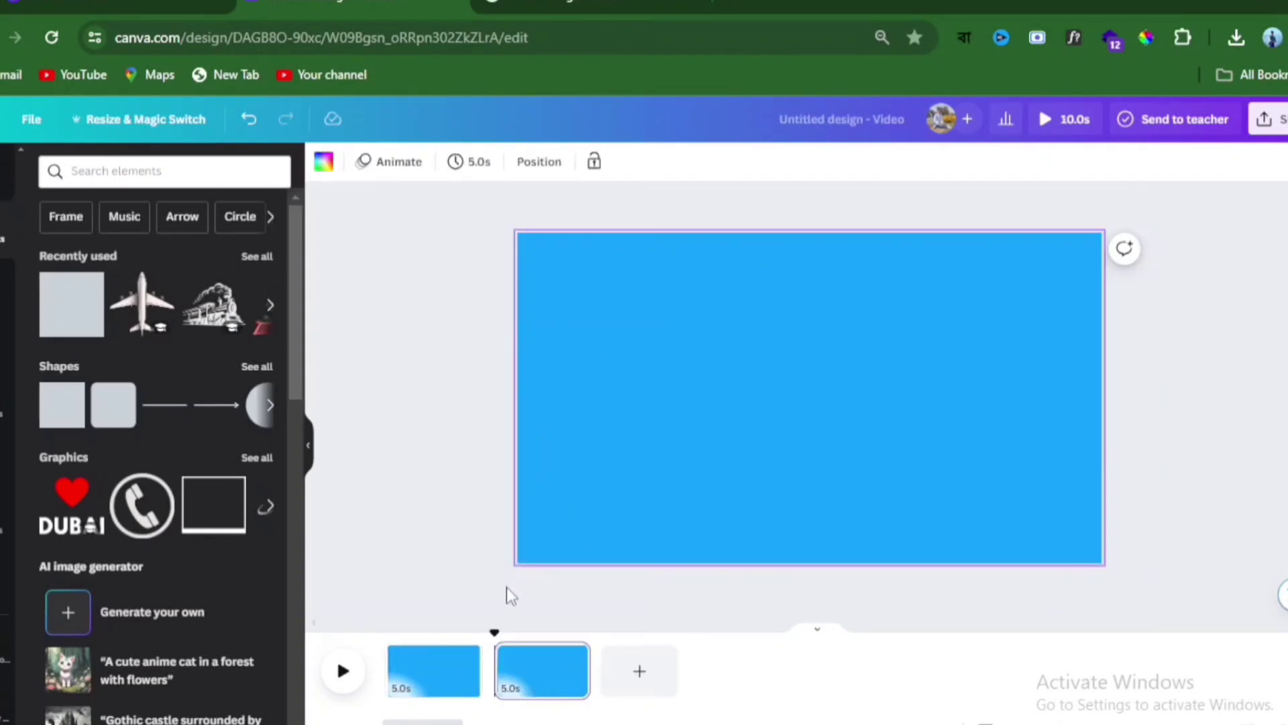
click(409, 671)
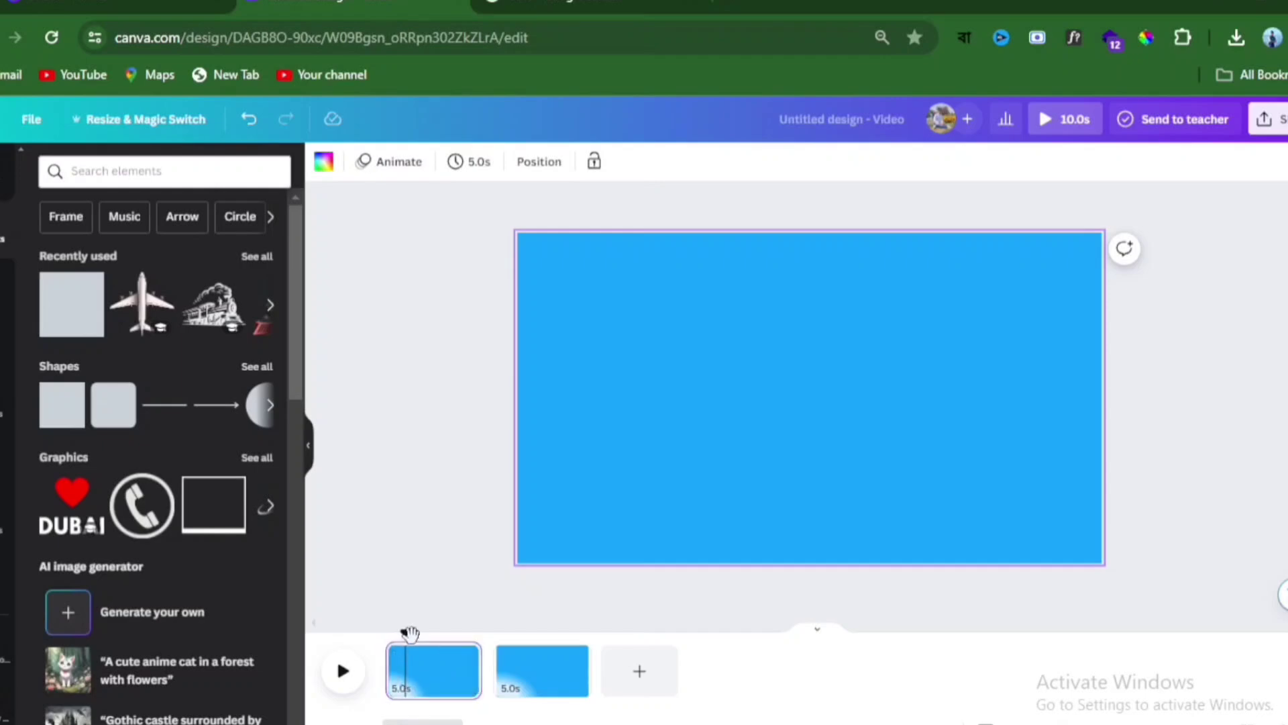
drag(405, 639, 384, 641)
Step: Add a heading to the first page reading "Welcome To" on two lines
click(3, 287)
click(191, 332)
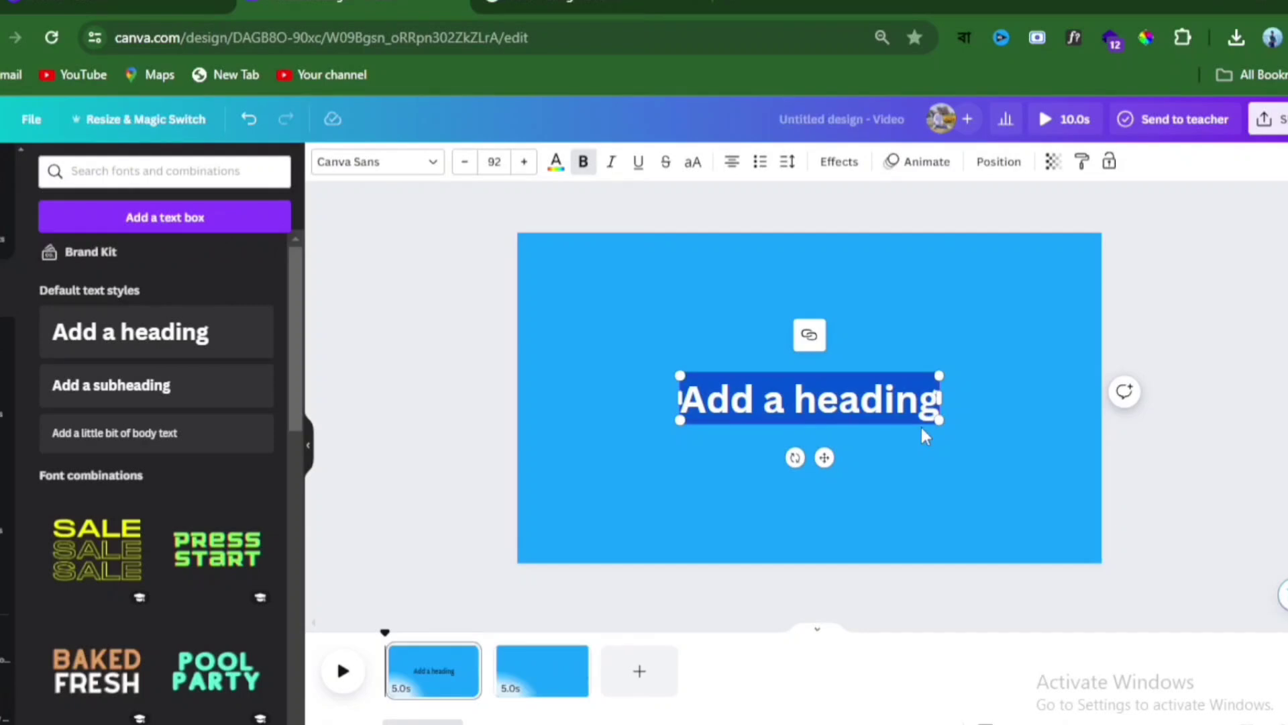
text(We)
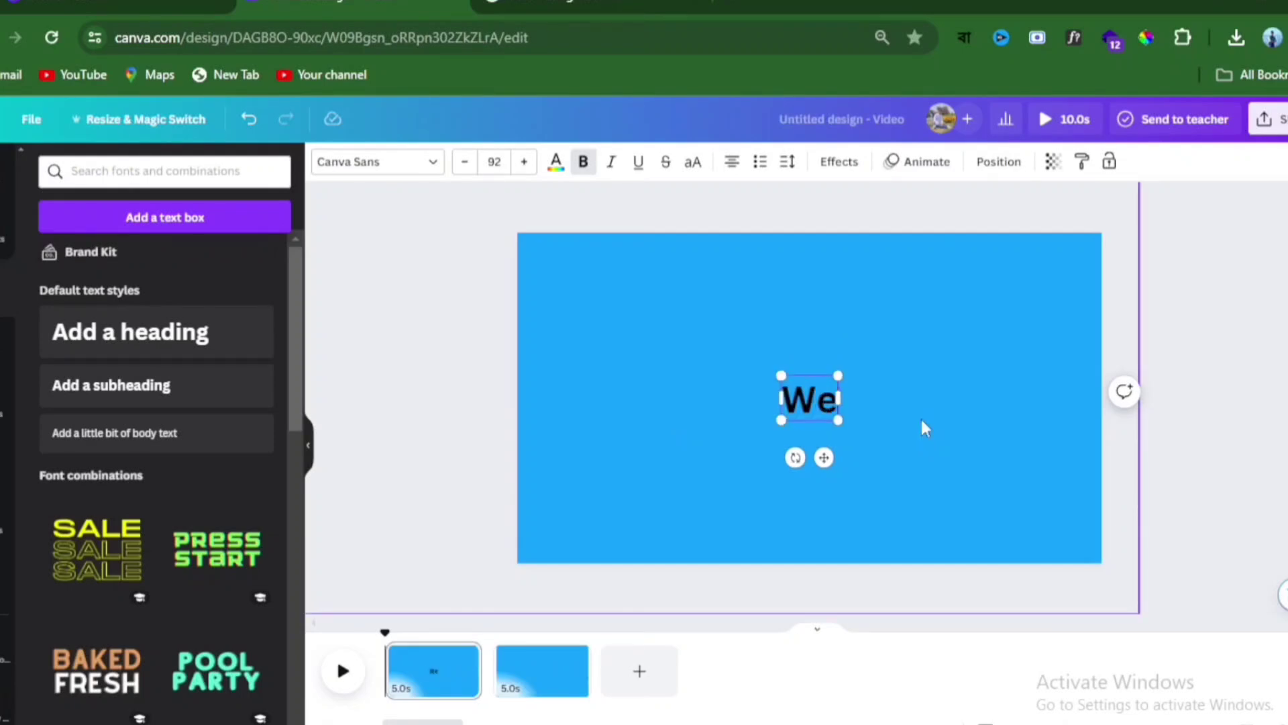
text(lcom)
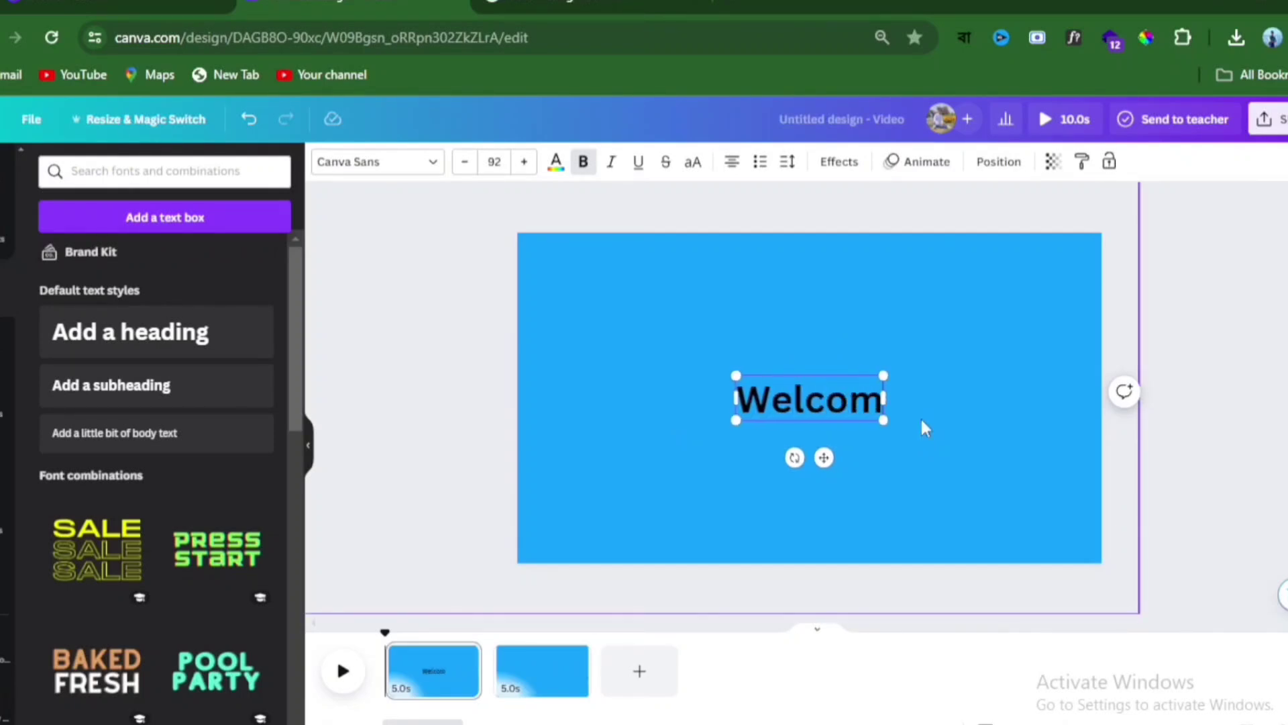
text(e)
key(Return)
text(T)
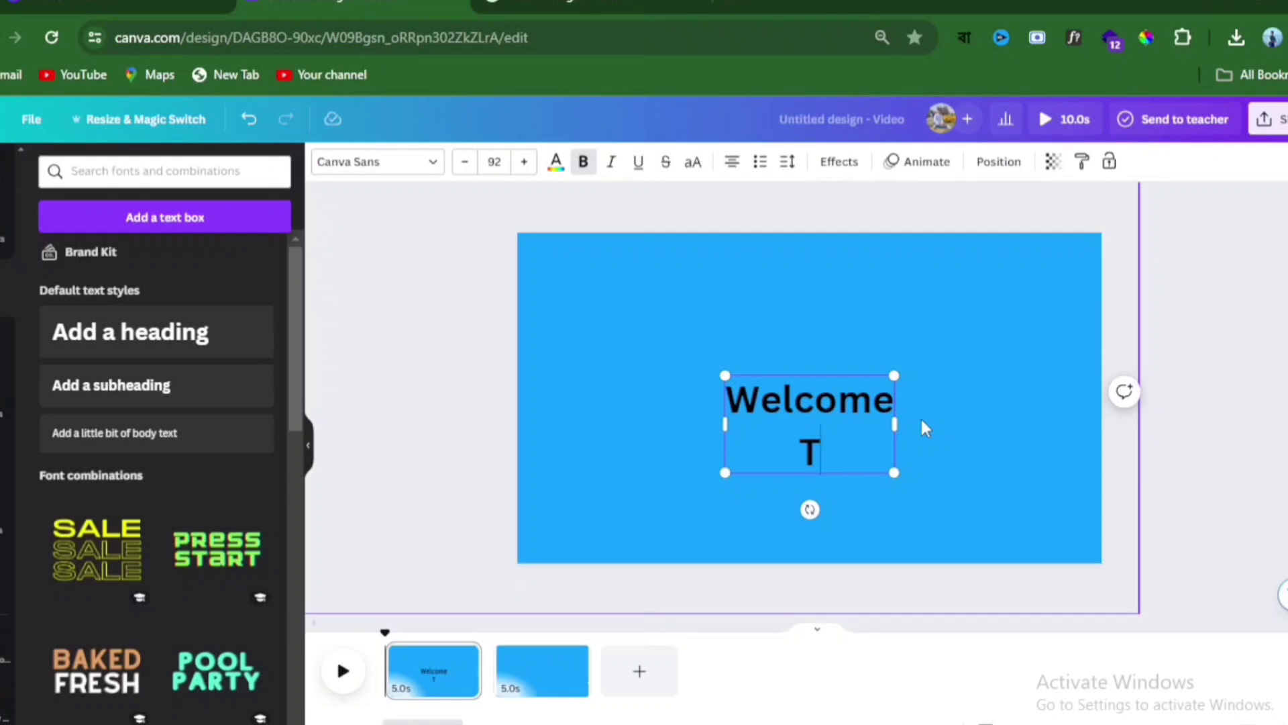
text(o)
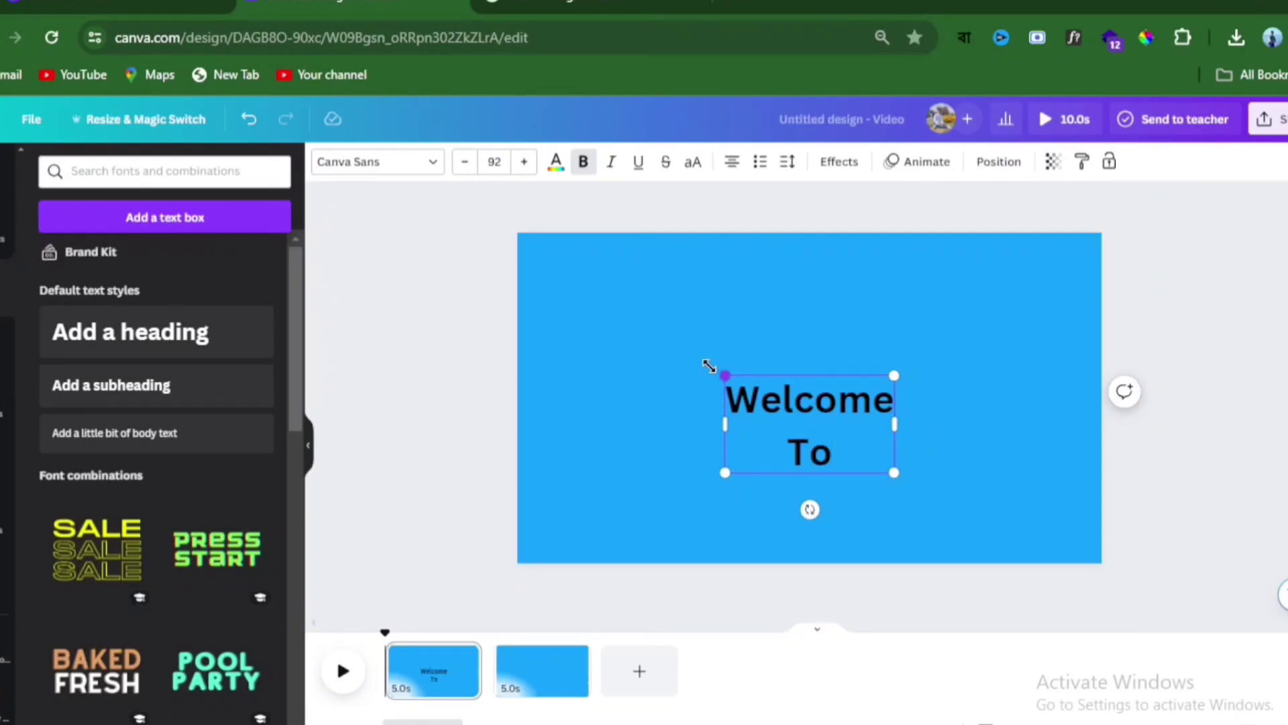
Step: Enlarge the "Welcome To" heading to font size 232 so it fills most of the page
drag(709, 365, 537, 265)
drag(895, 474, 986, 506)
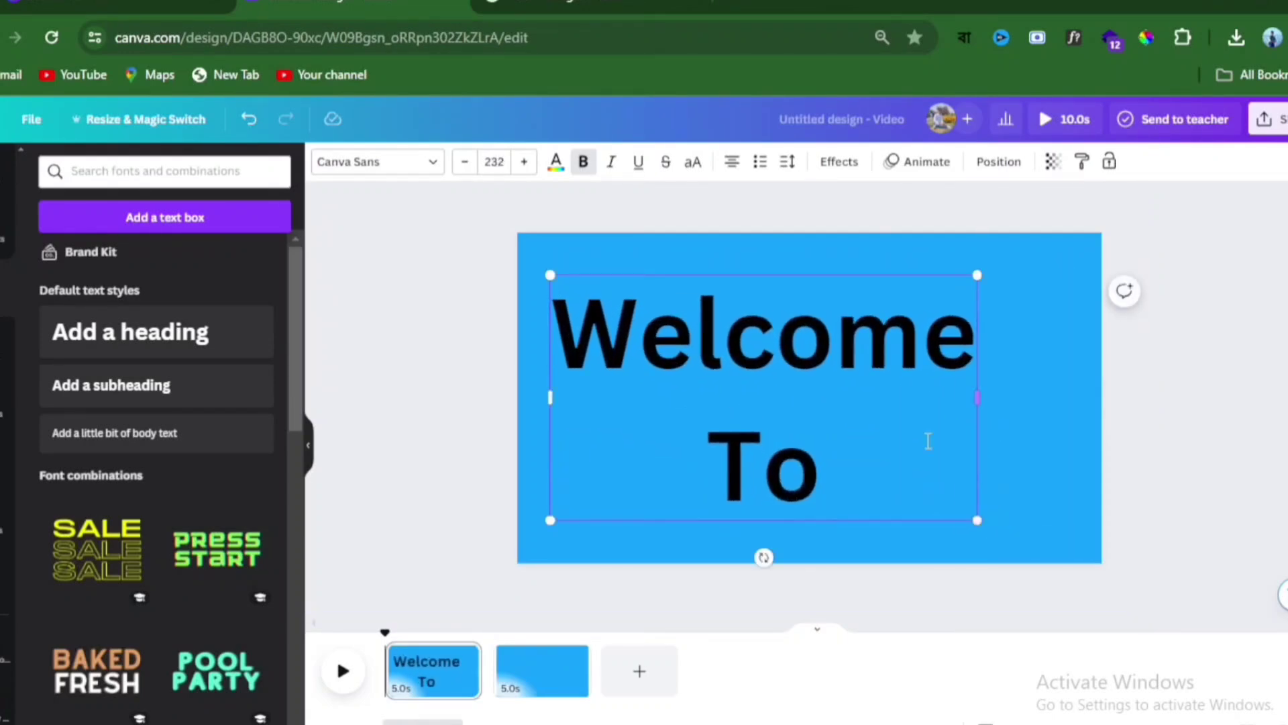
click(537, 340)
click(434, 432)
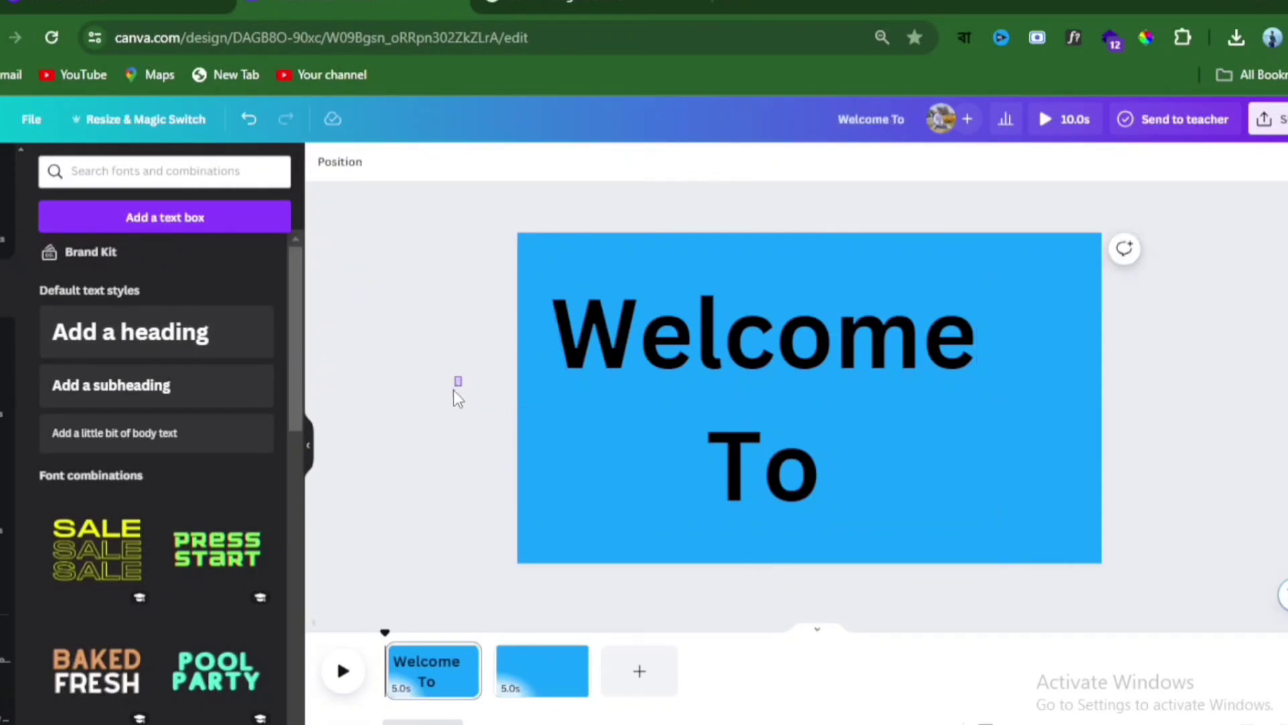
Step: Shift the "Welcome To" heading right to centre it over the blue page
click(525, 297)
drag(522, 298, 417, 348)
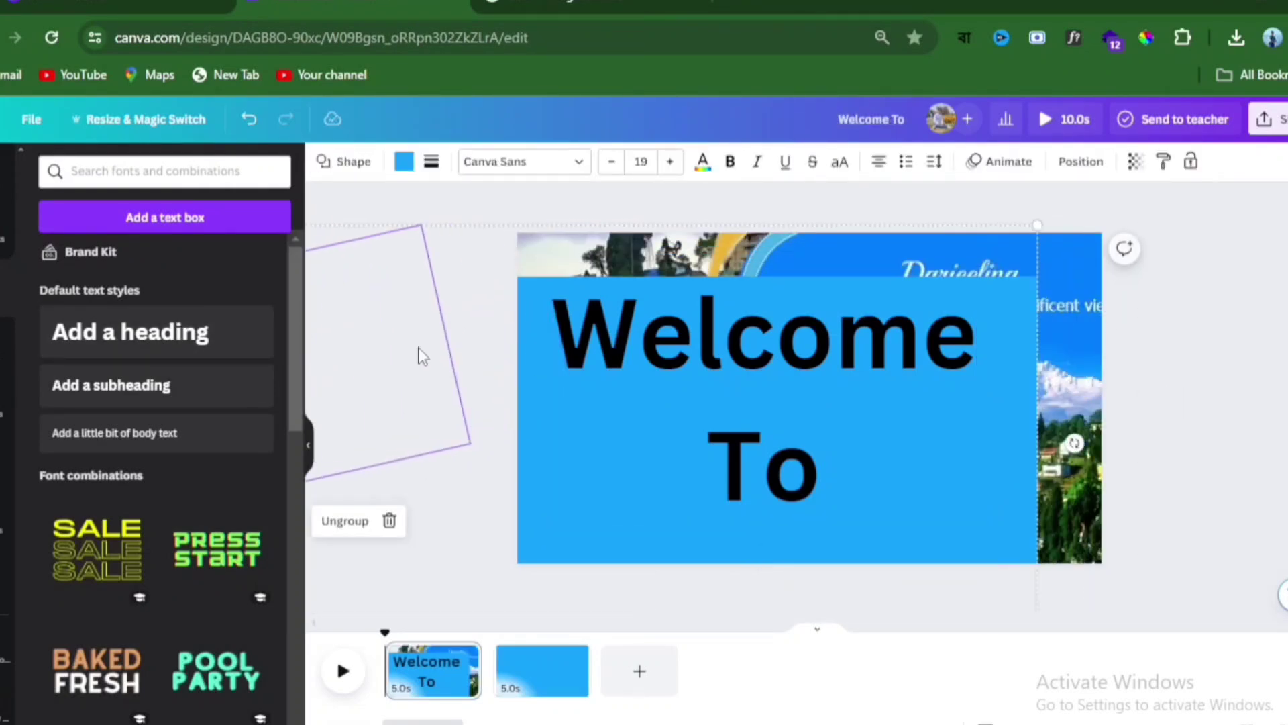
drag(776, 339, 803, 337)
drag(807, 337, 813, 337)
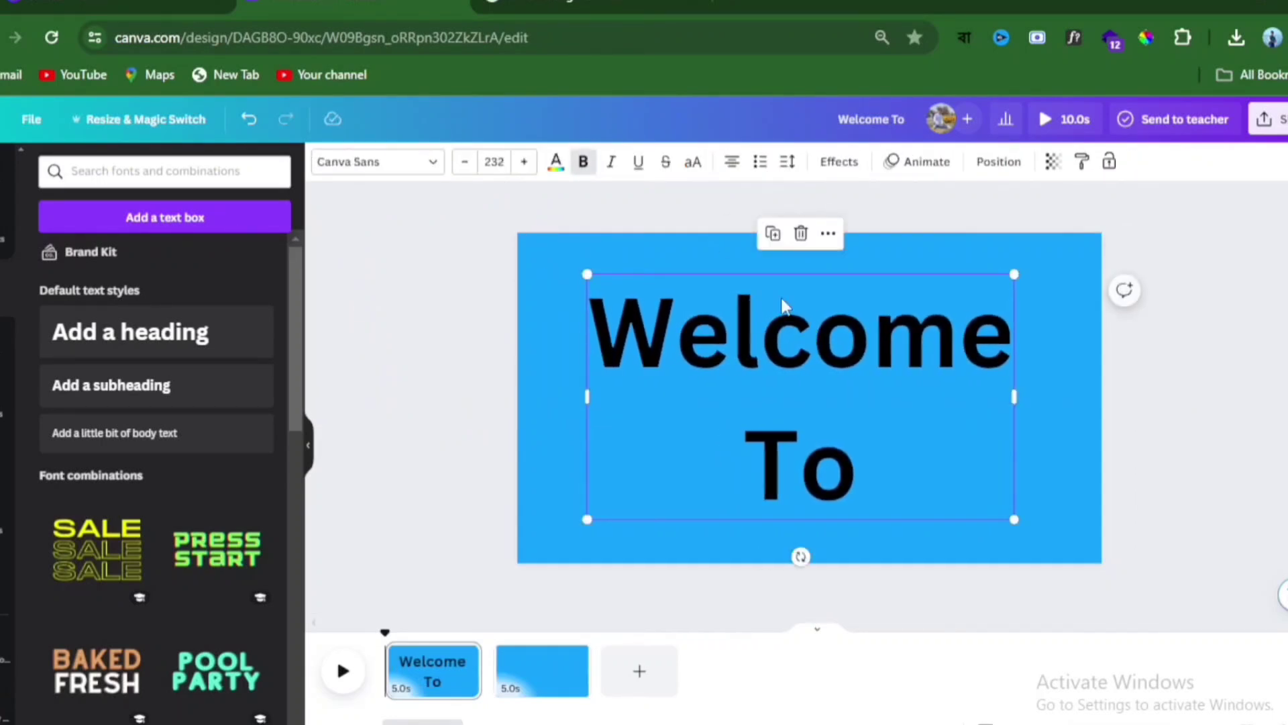
Step: Try the Braggadocio font on the "Welcome To" heading
click(436, 168)
scroll(116, 406, down, 4)
scroll(116, 405, down, 15)
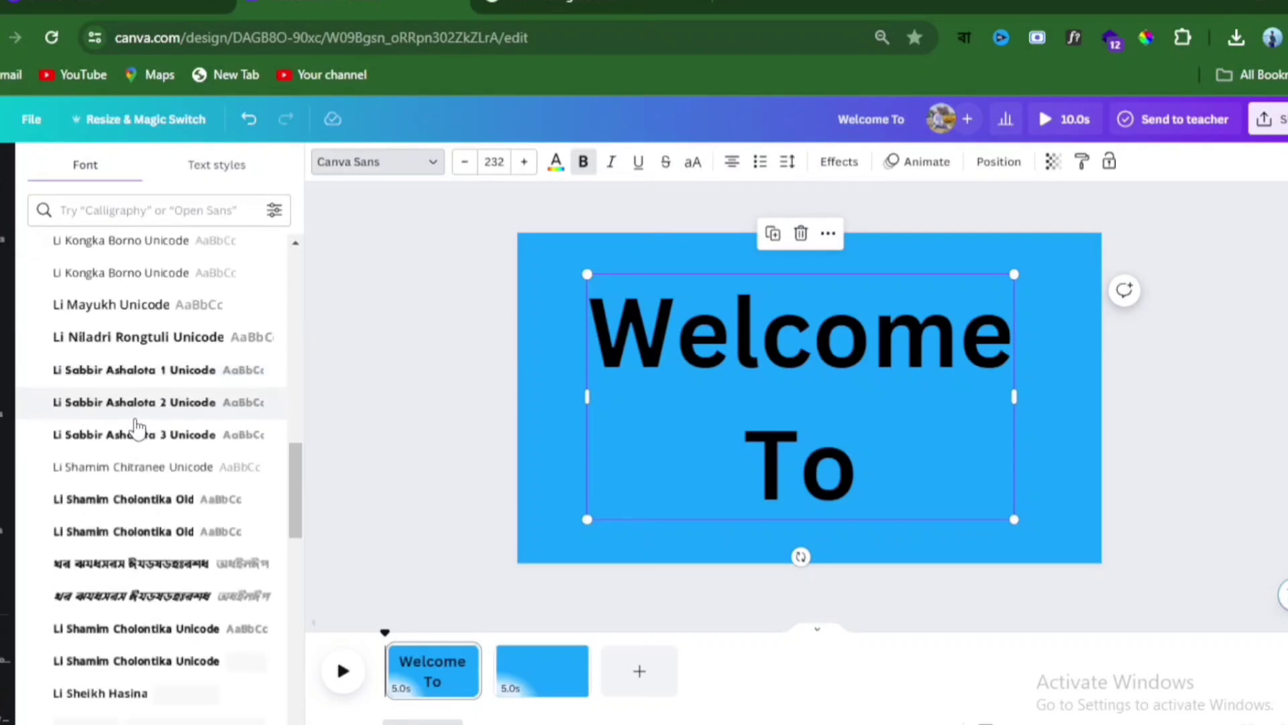
scroll(135, 441, up, 4)
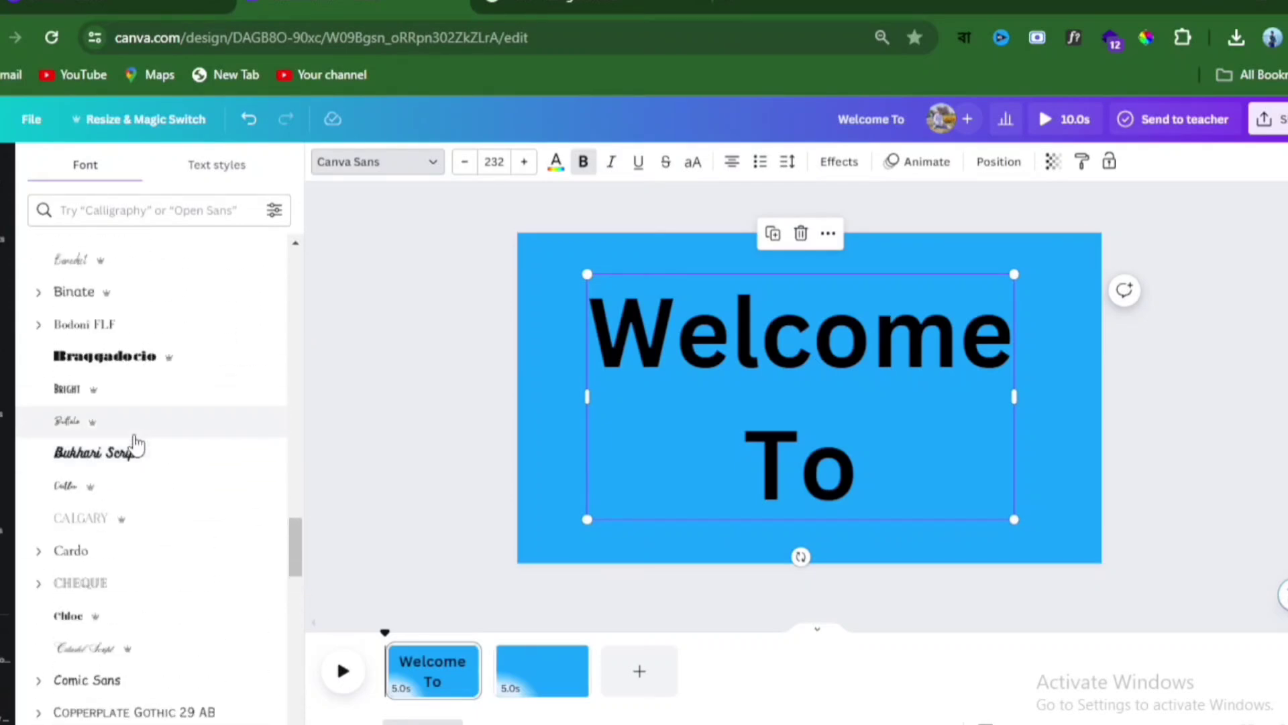
click(105, 369)
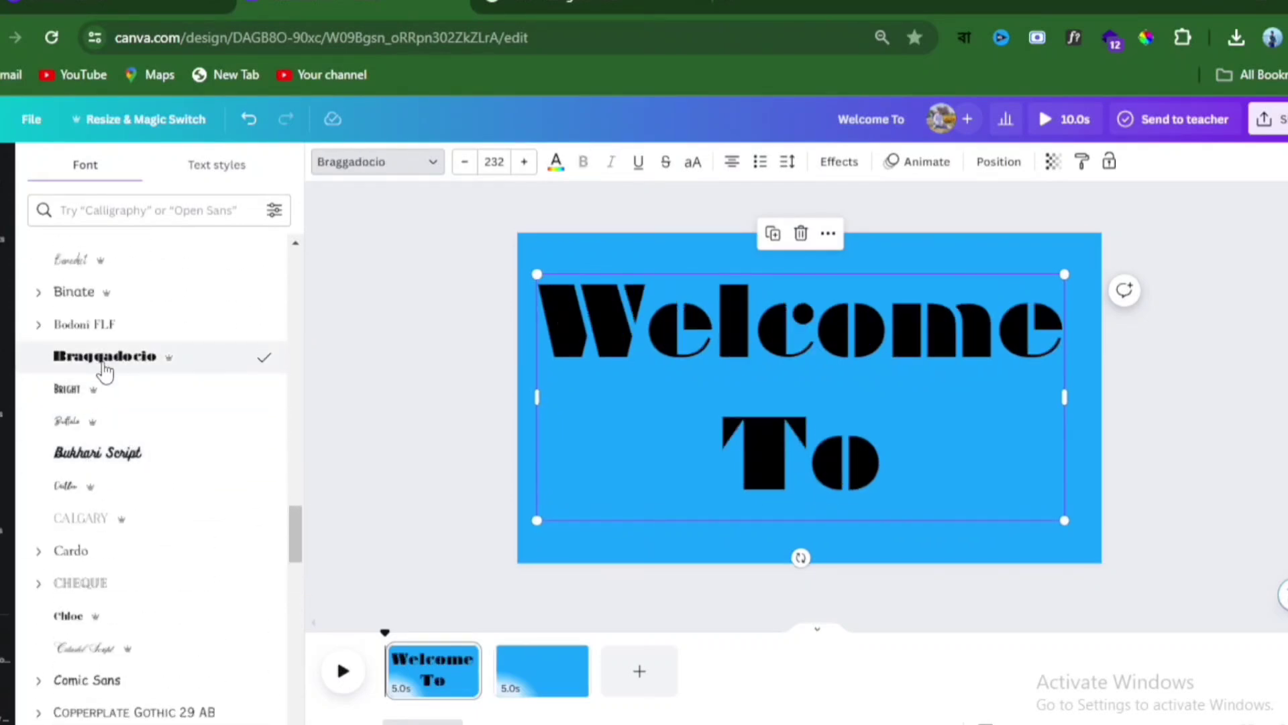
Step: Try a thin script font, Bukhari Script and Futura Black on the "Welcome To" heading
click(94, 486)
click(105, 456)
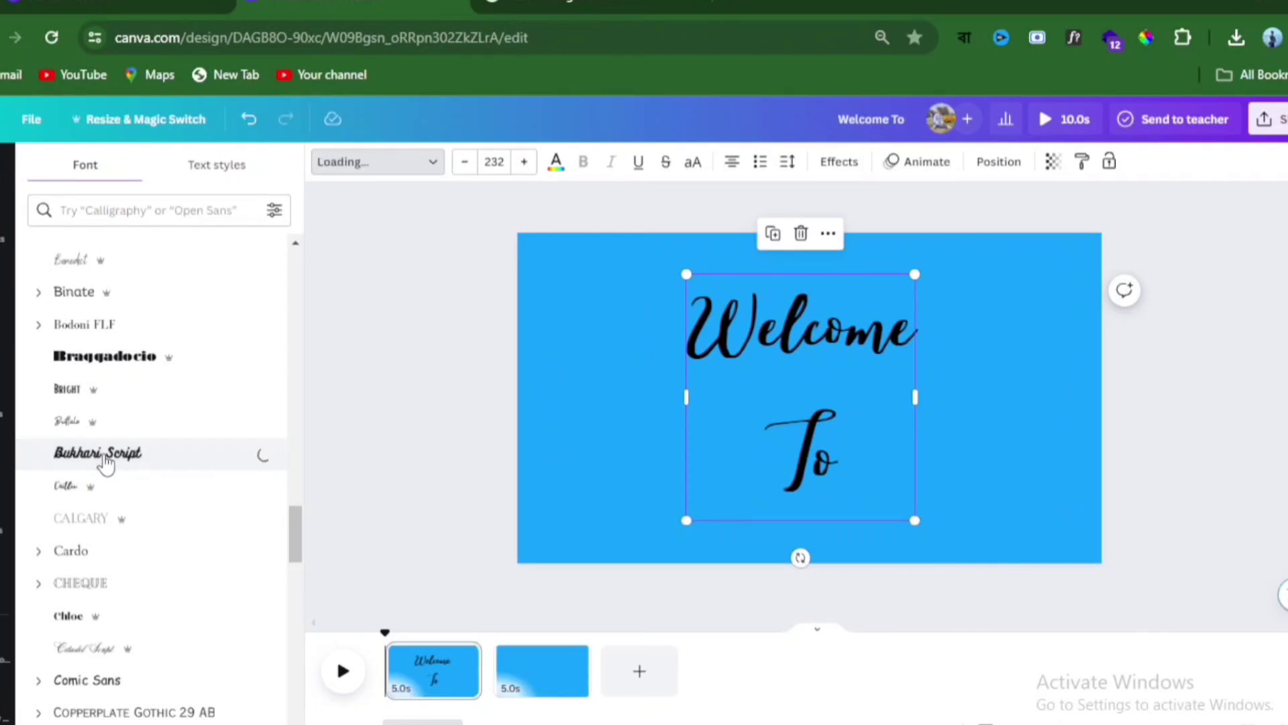
scroll(108, 463, down, 12)
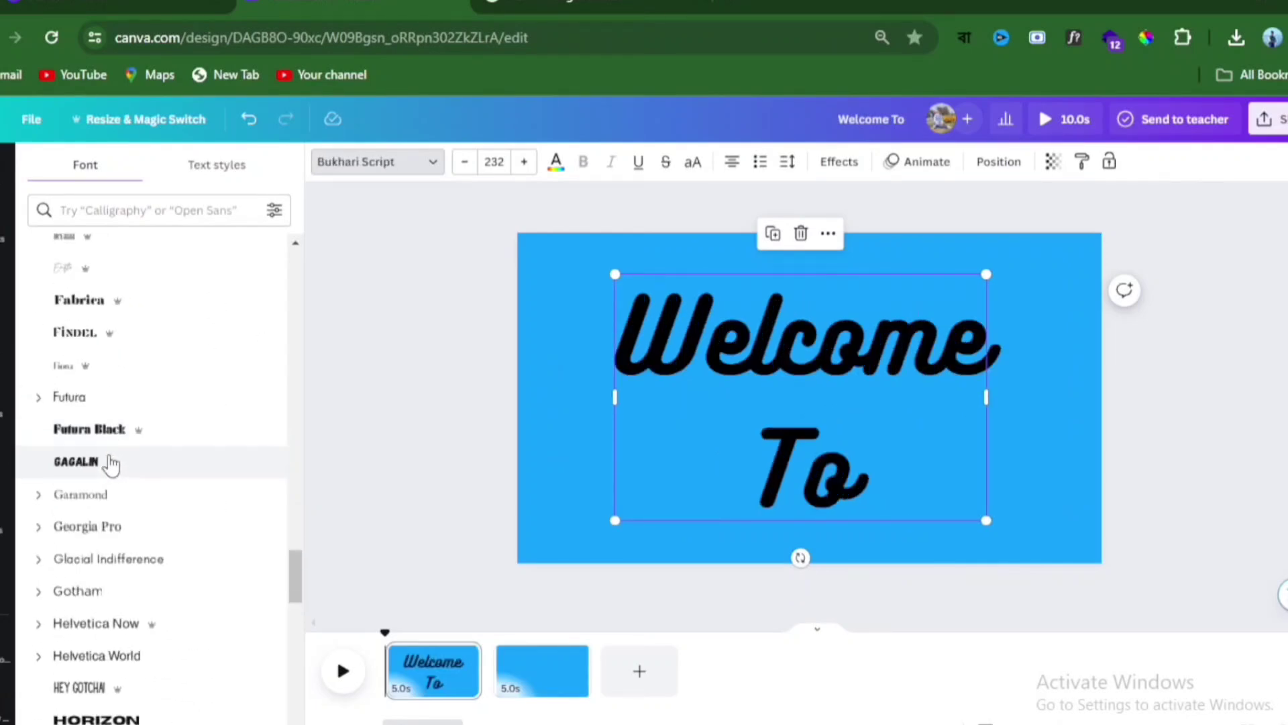
click(110, 432)
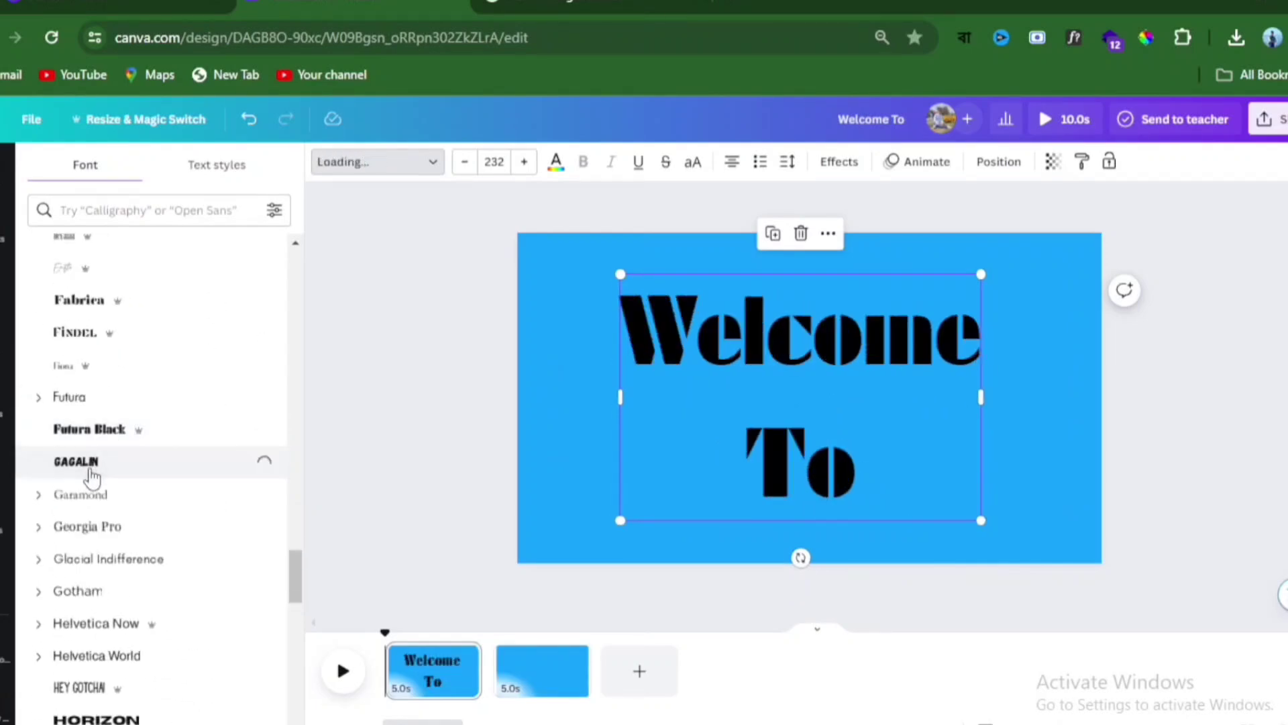
Step: Try the Kare, Oilvare Base and Sunborn fonts on the "Welcome To" heading
scroll(93, 476, down, 7)
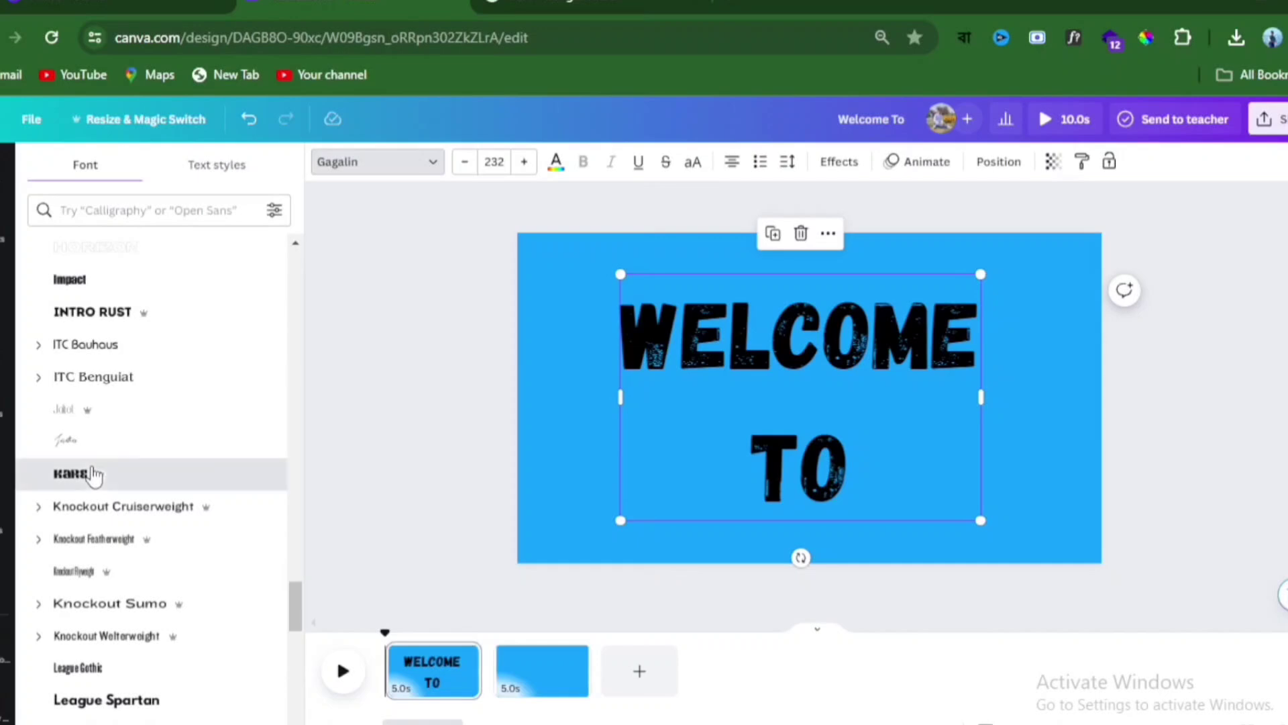
click(93, 474)
scroll(94, 483, down, 8)
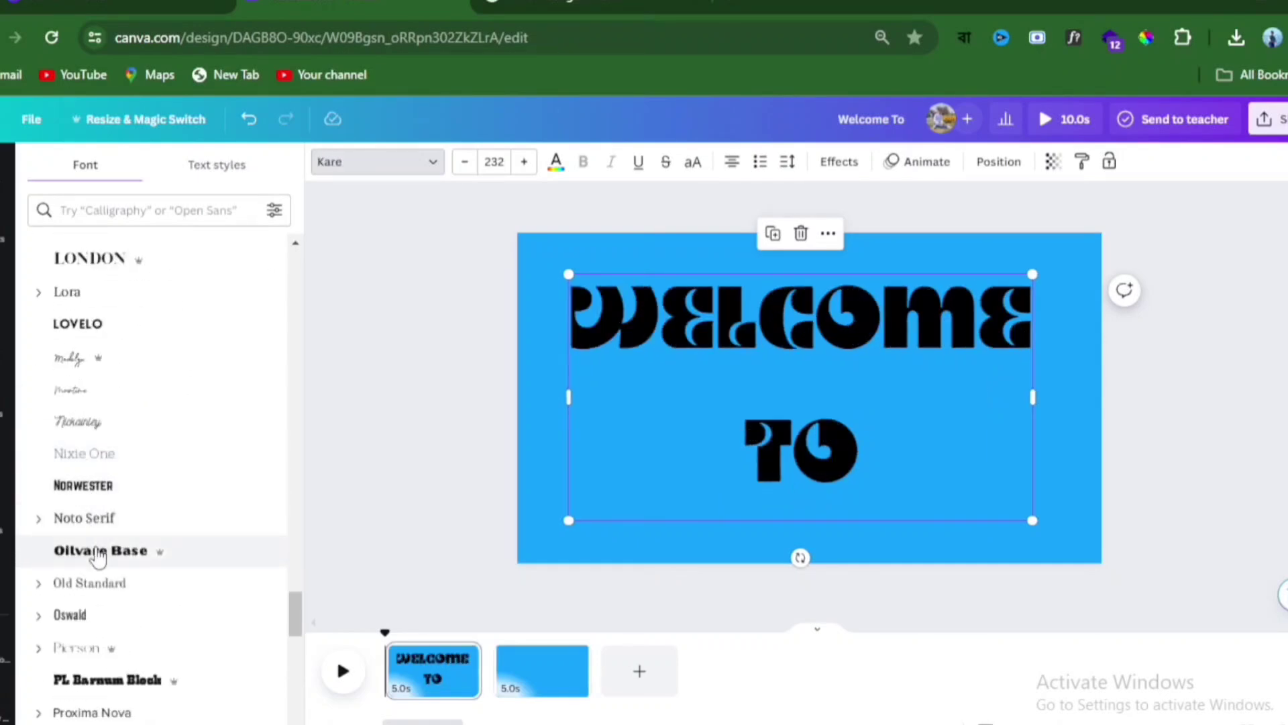
scroll(101, 547, down, 8)
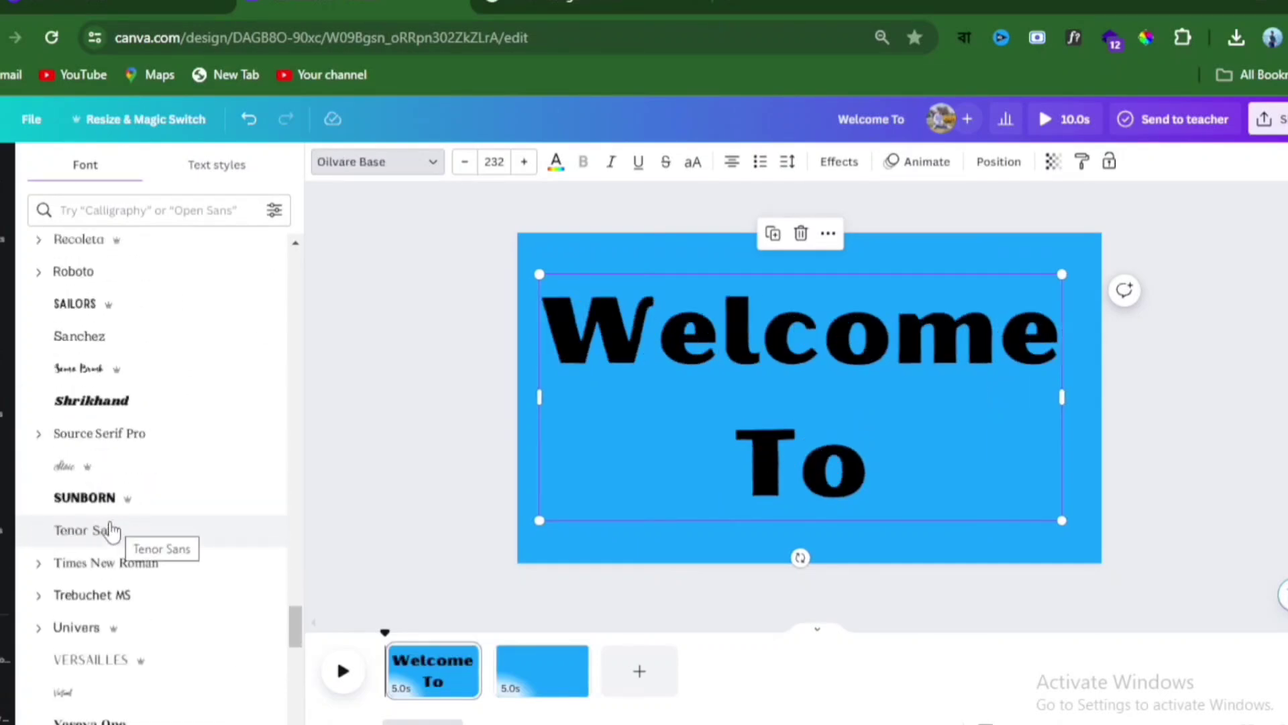
click(94, 504)
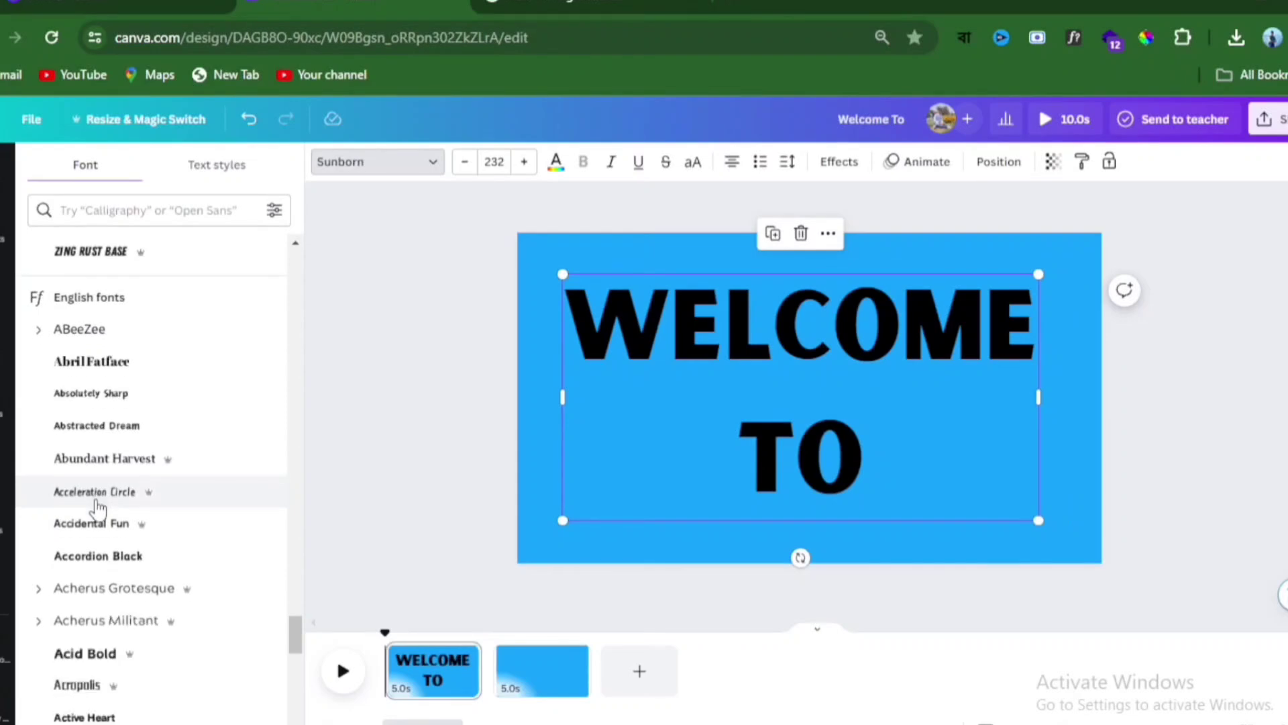
scroll(147, 509, down, 4)
scroll(154, 523, down, 5)
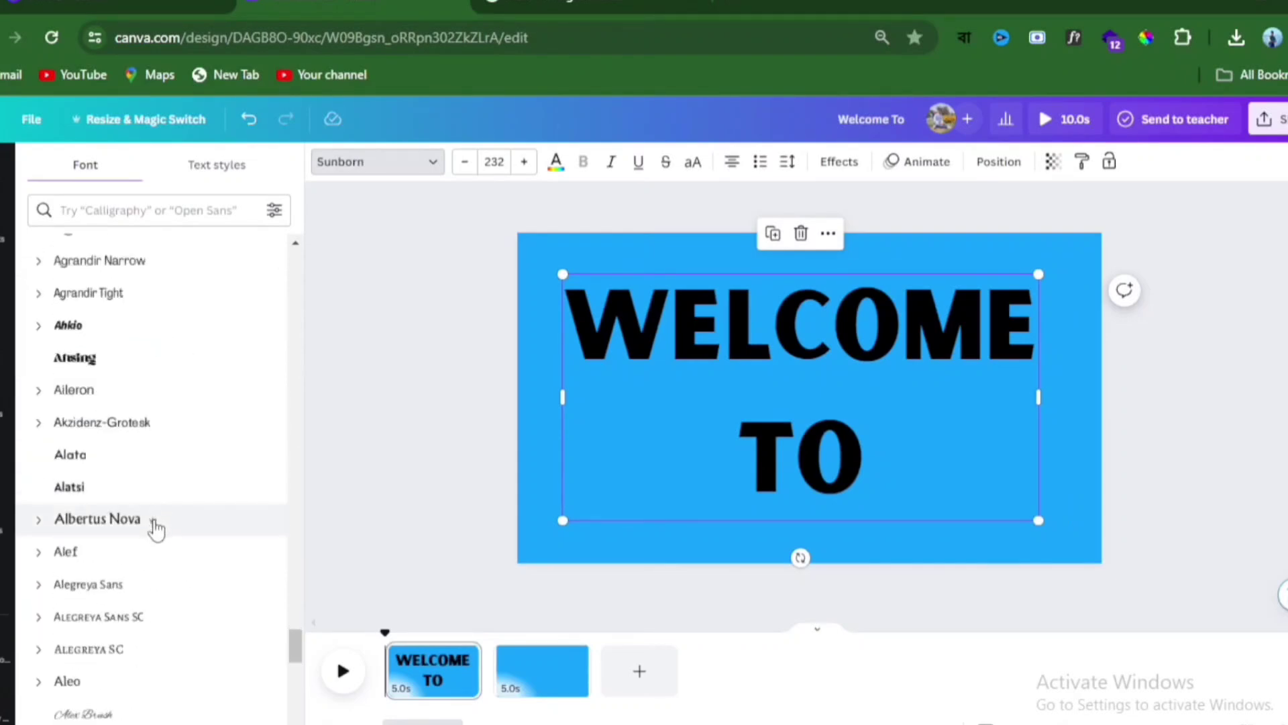
Step: Reuse the recent "fee" font search and apply the Feeling Passionate font to the "Welcome To" heading
click(151, 200)
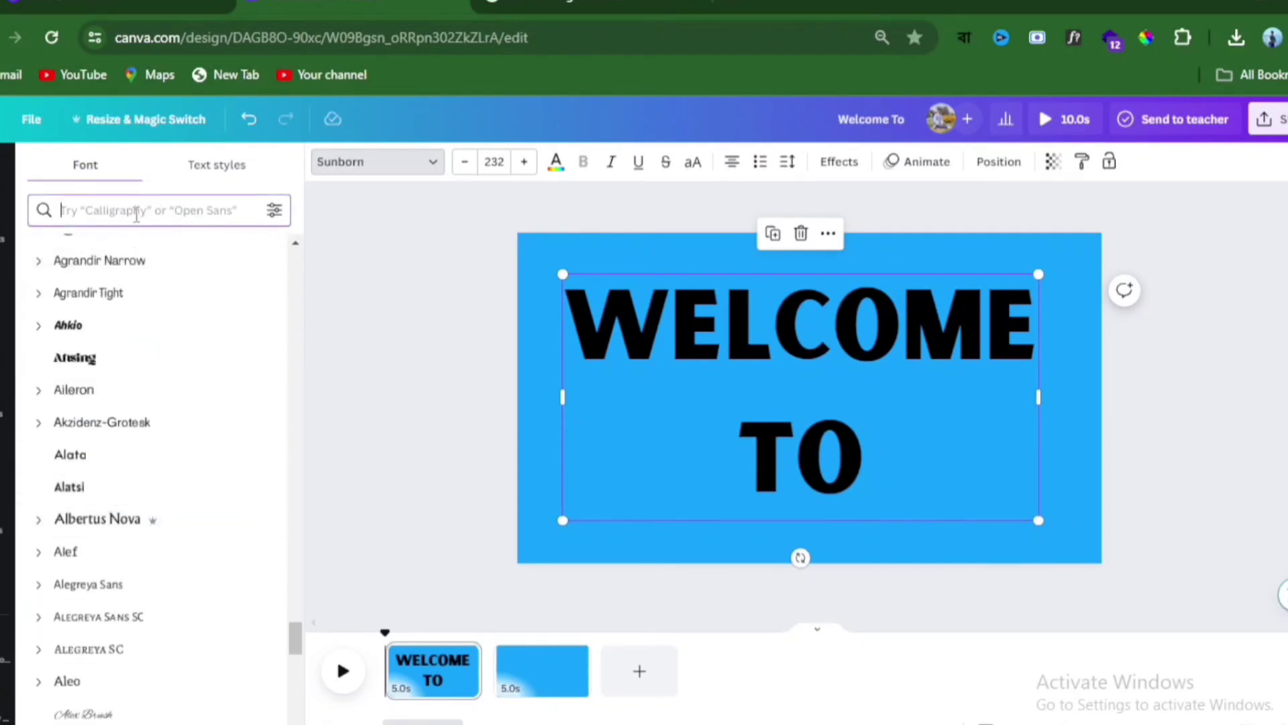
click(135, 210)
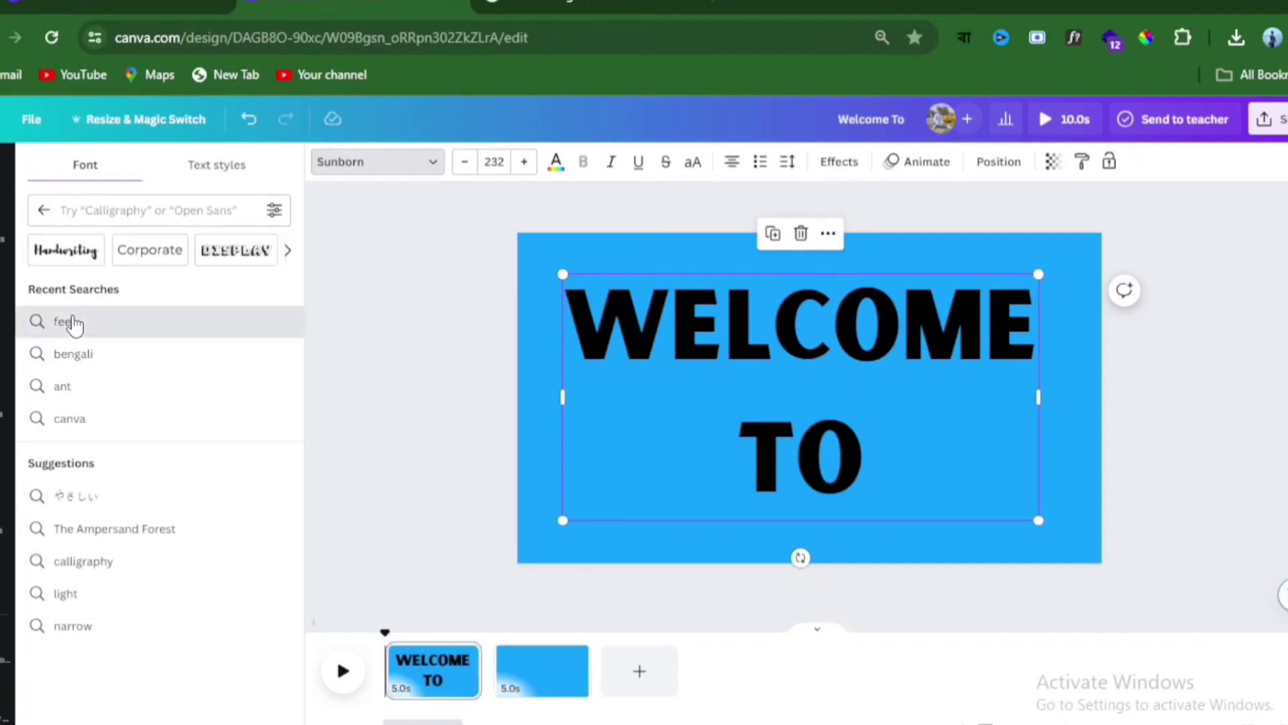
click(73, 325)
click(104, 287)
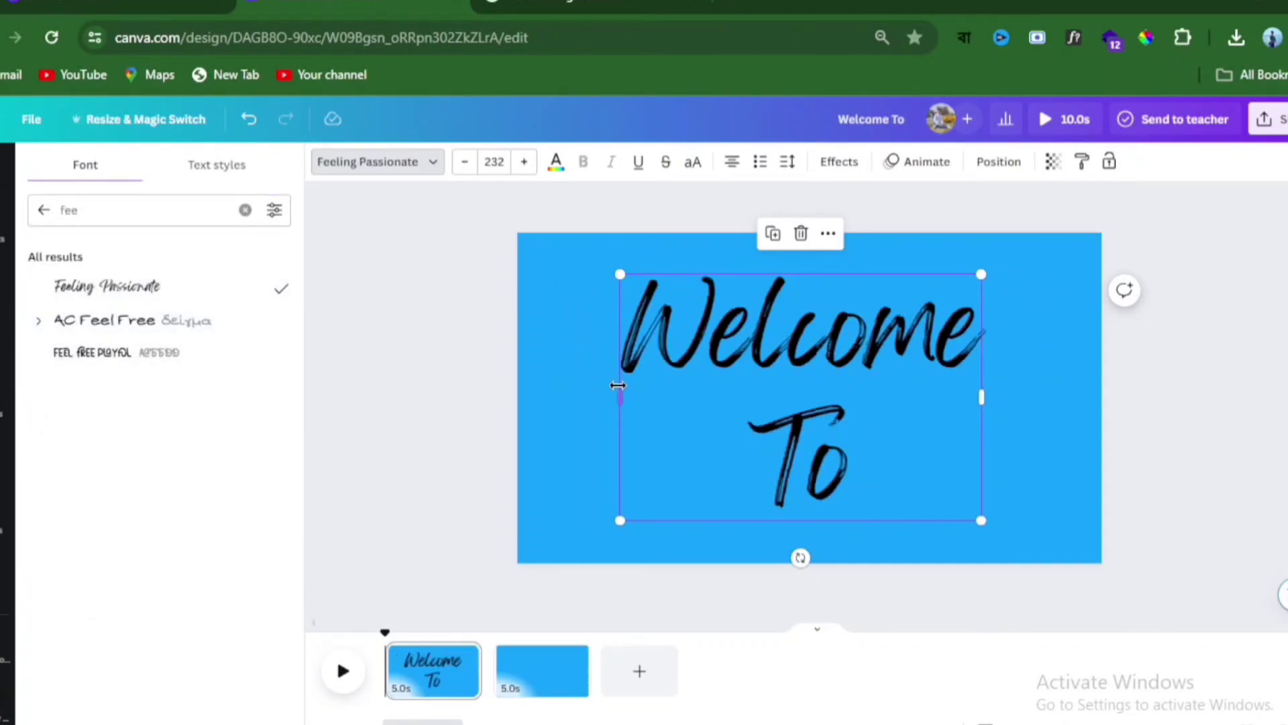
Step: Widen the "Welcome To" text box, enlarge it to font size 284 and shift it down to the page's lower edge
drag(618, 386, 545, 396)
drag(983, 394, 1096, 396)
drag(550, 271, 464, 236)
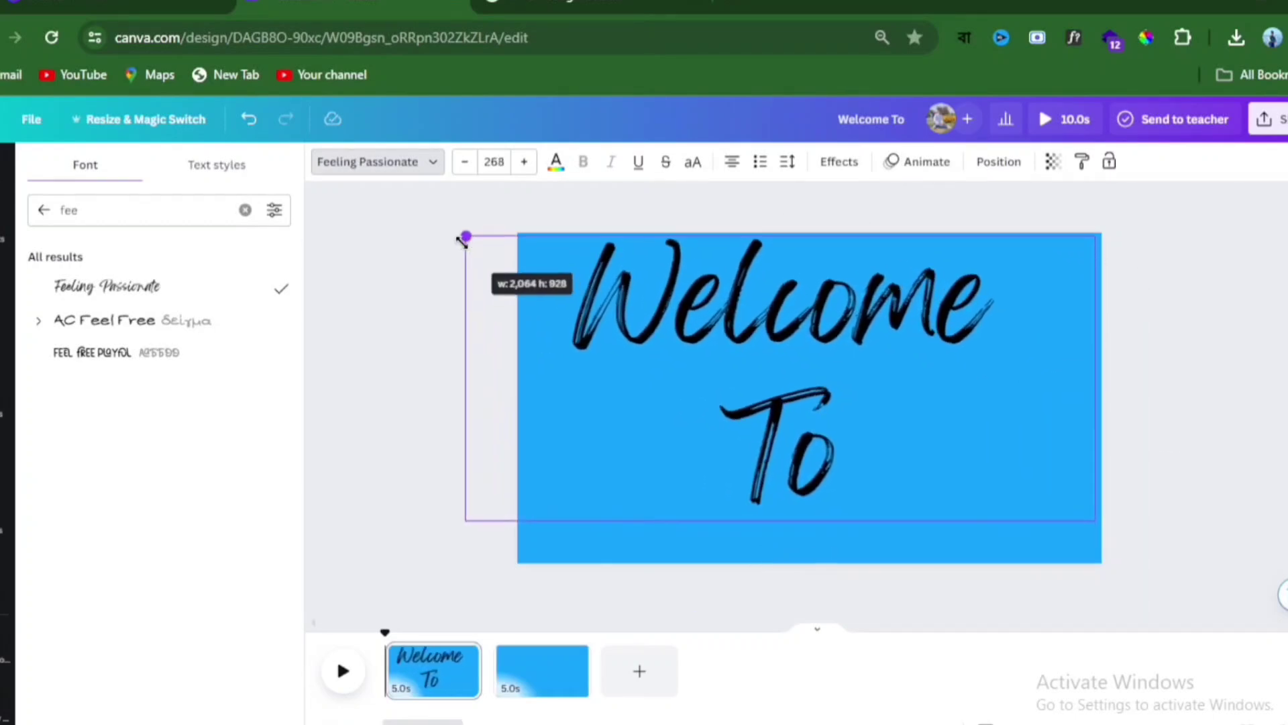
drag(1097, 519, 1130, 536)
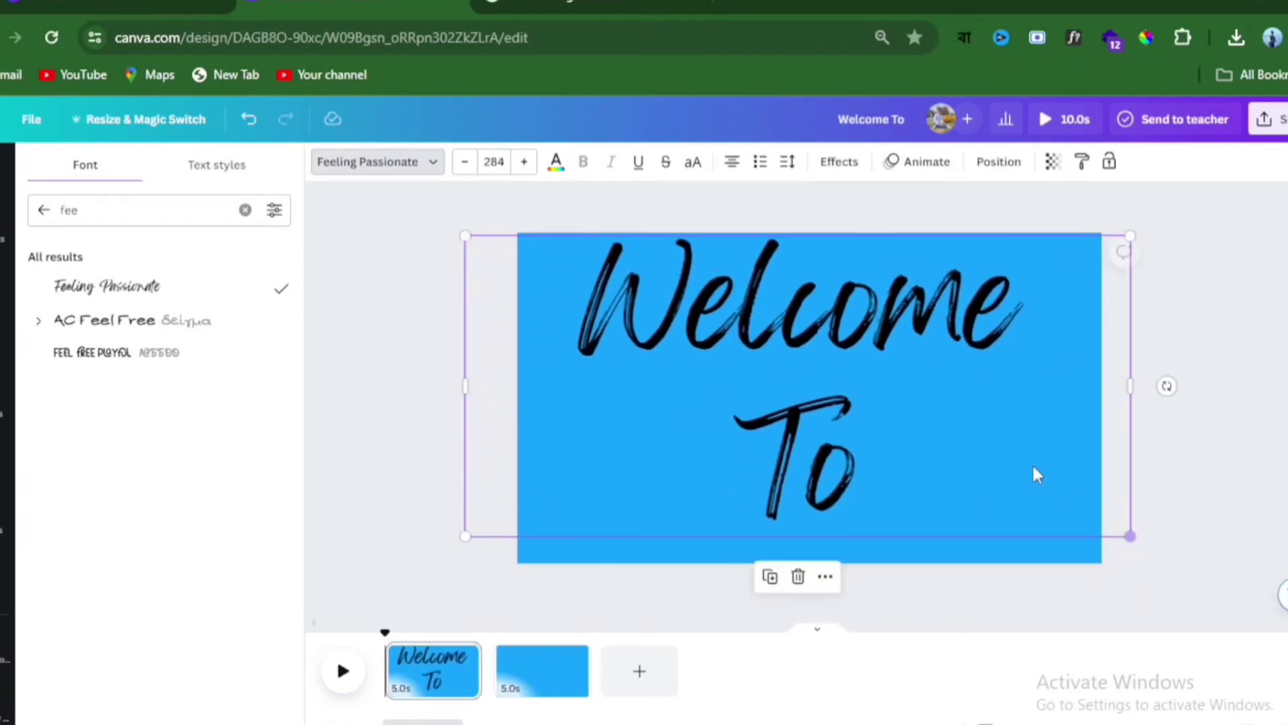
drag(878, 337, 878, 362)
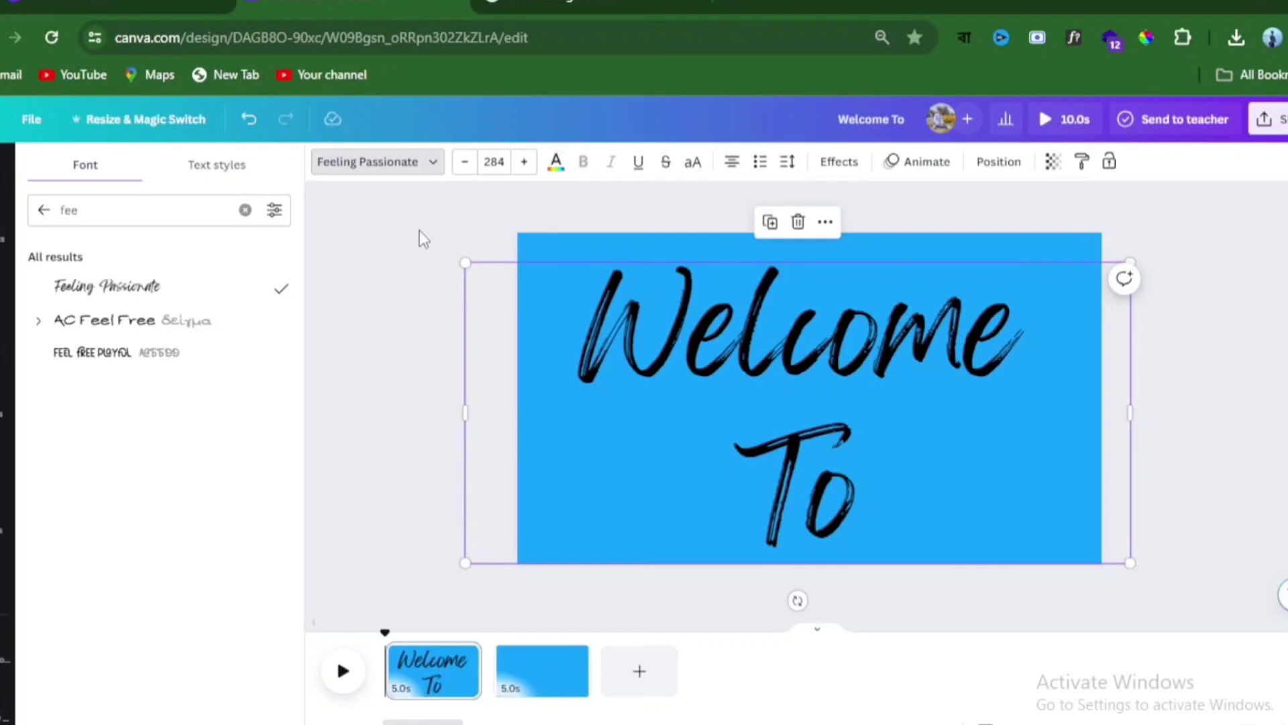
Step: Colour the "Welcome To" heading off-white from The Deep Blue brand palette
click(556, 162)
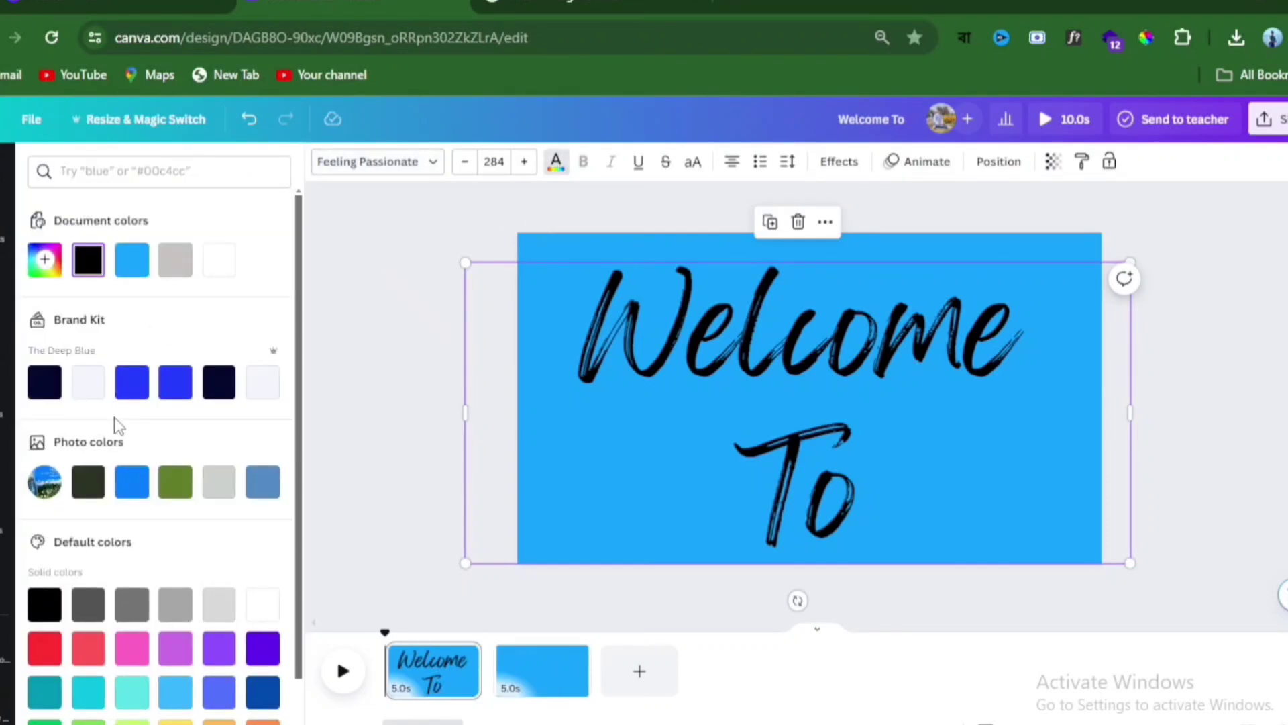
scroll(116, 423, down, 1)
click(93, 310)
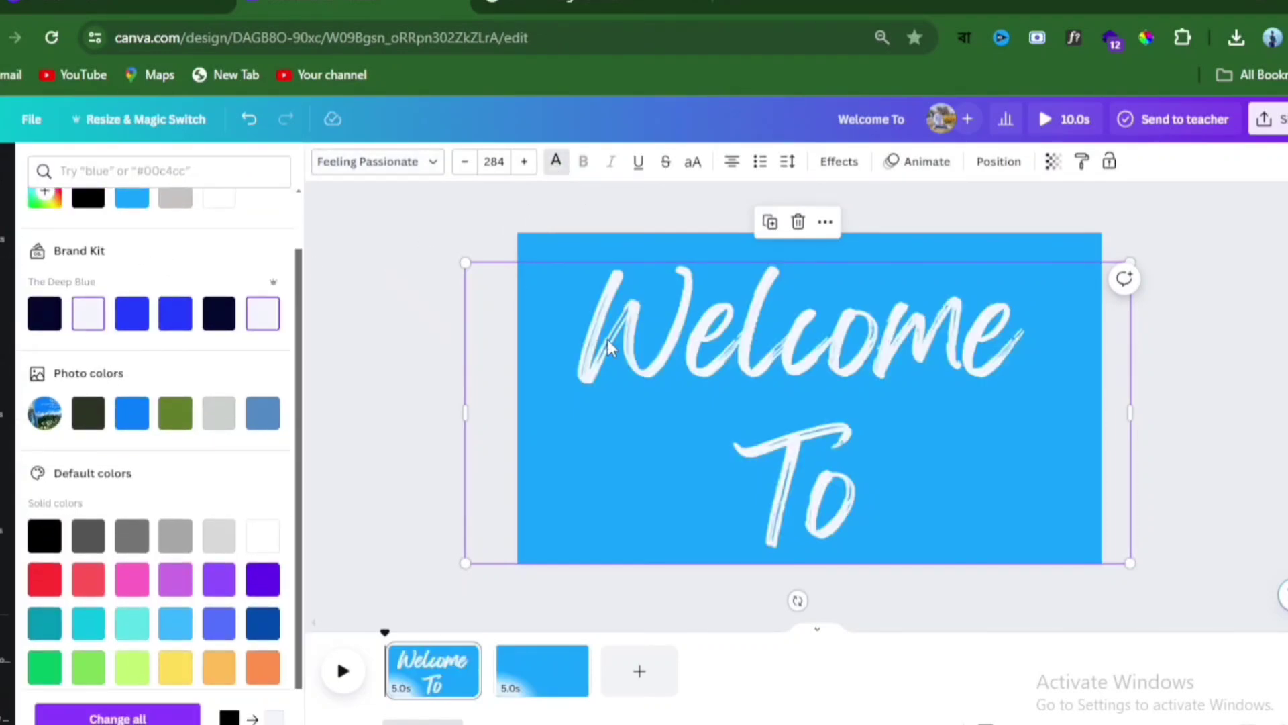
Step: Give the "Welcome To" heading a black Outline effect with thickness 23
click(840, 162)
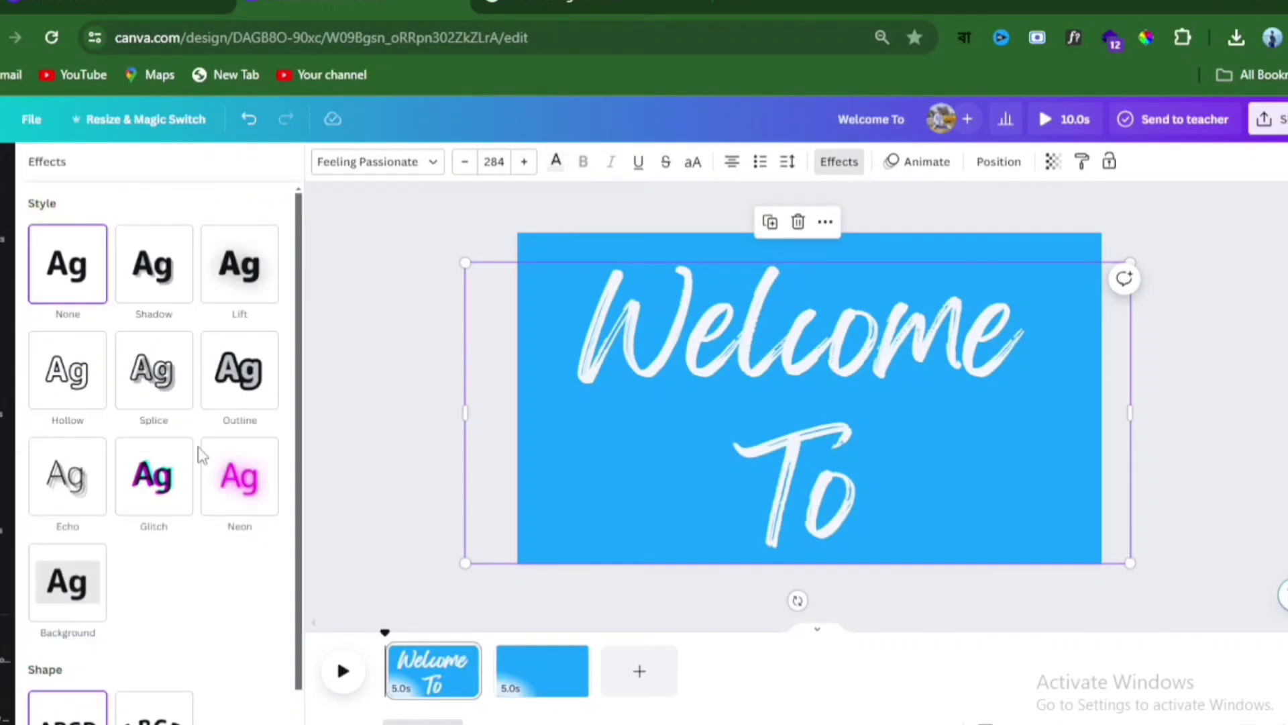
click(267, 386)
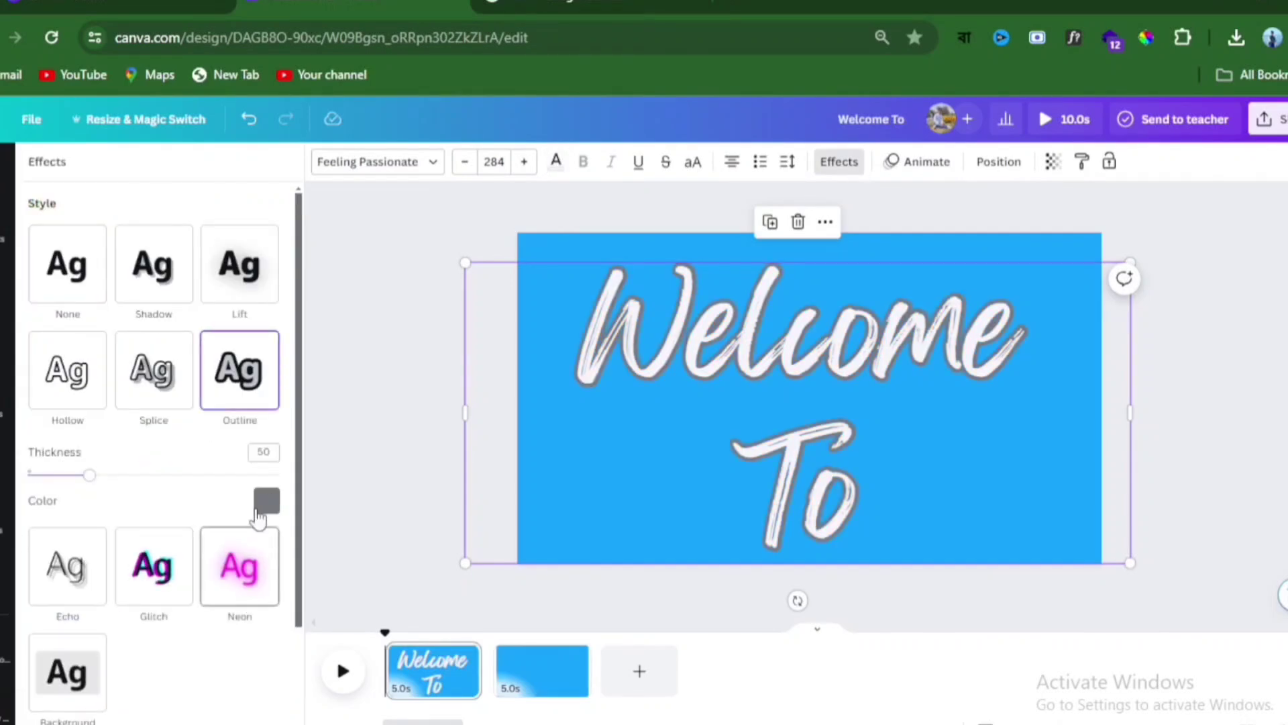
click(263, 505)
click(88, 289)
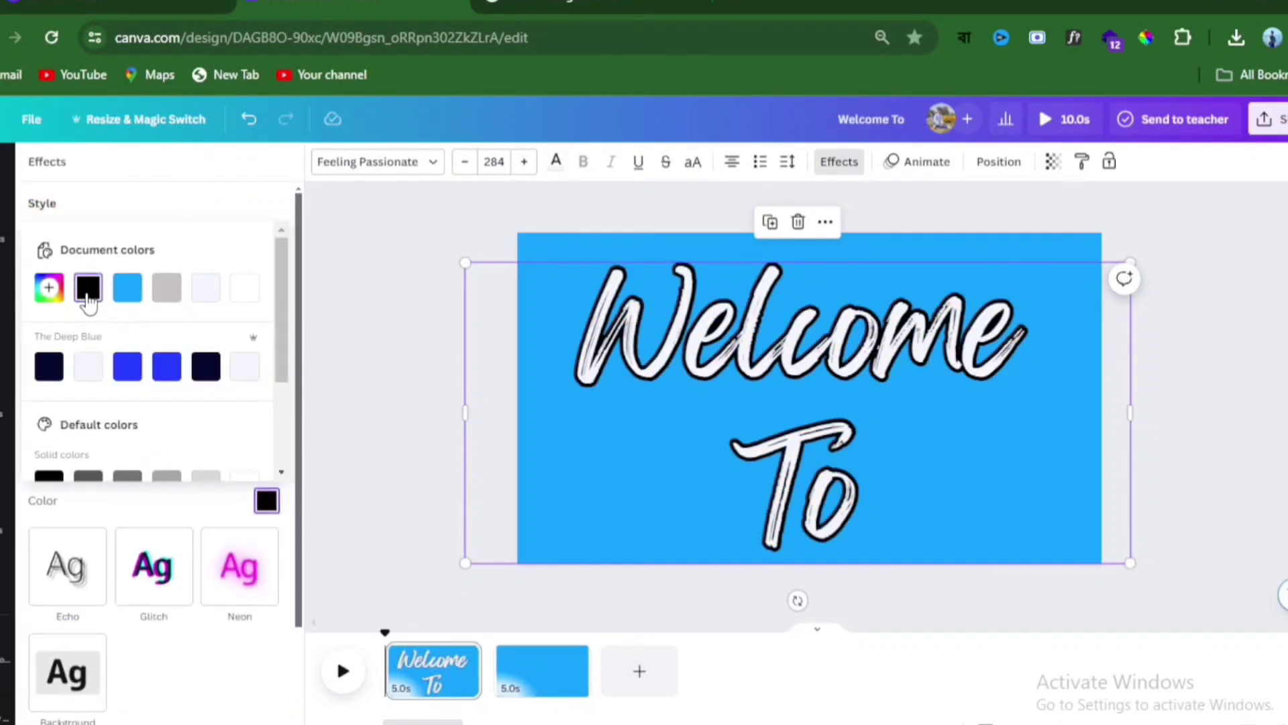
click(267, 501)
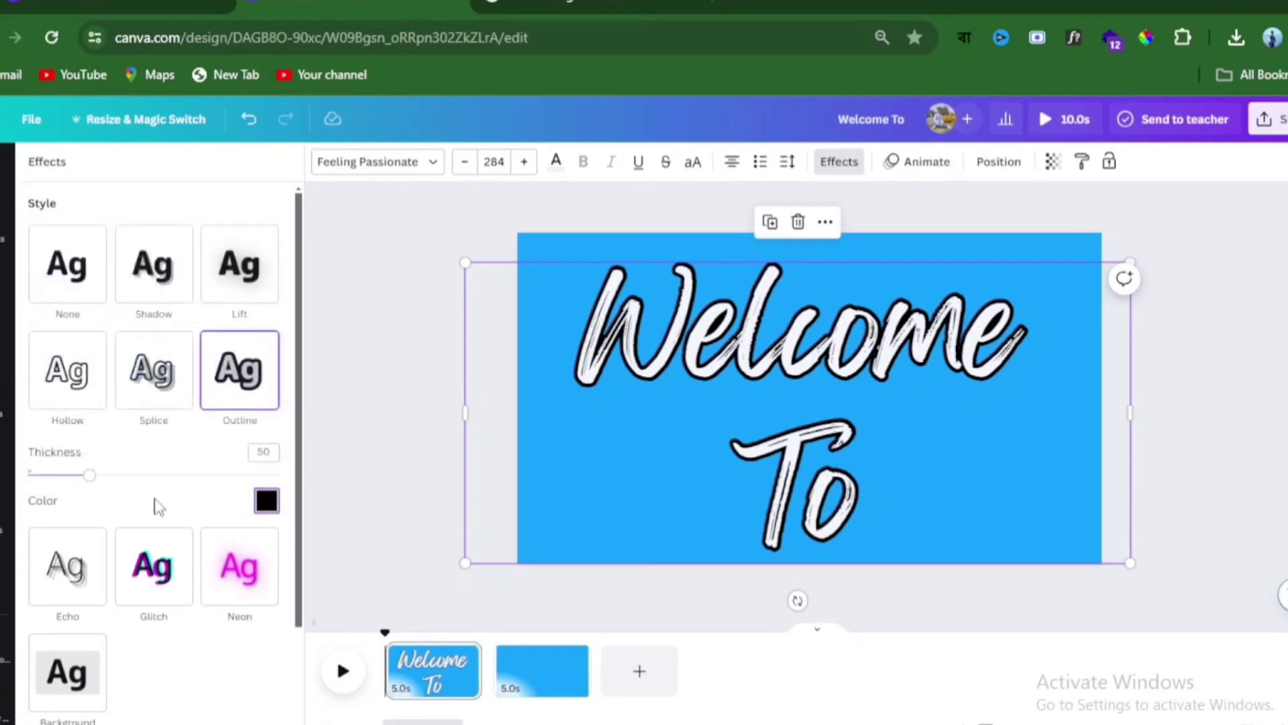
drag(76, 479, 58, 481)
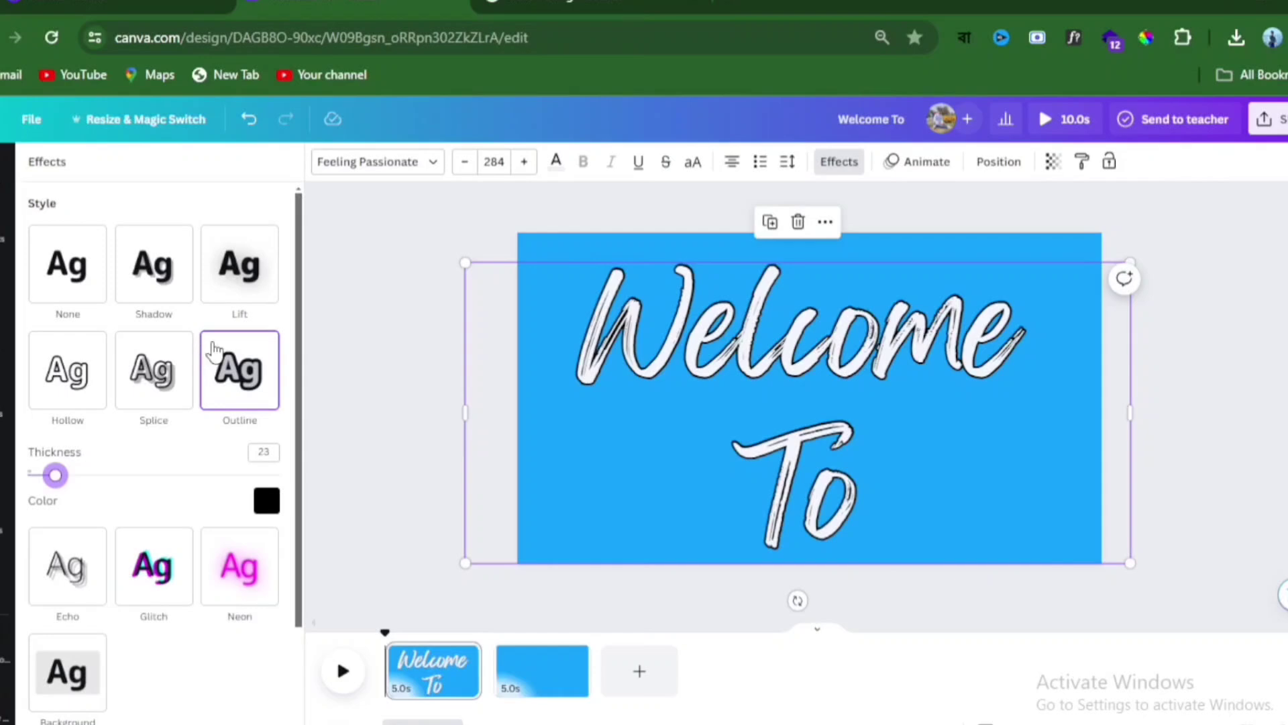
click(397, 247)
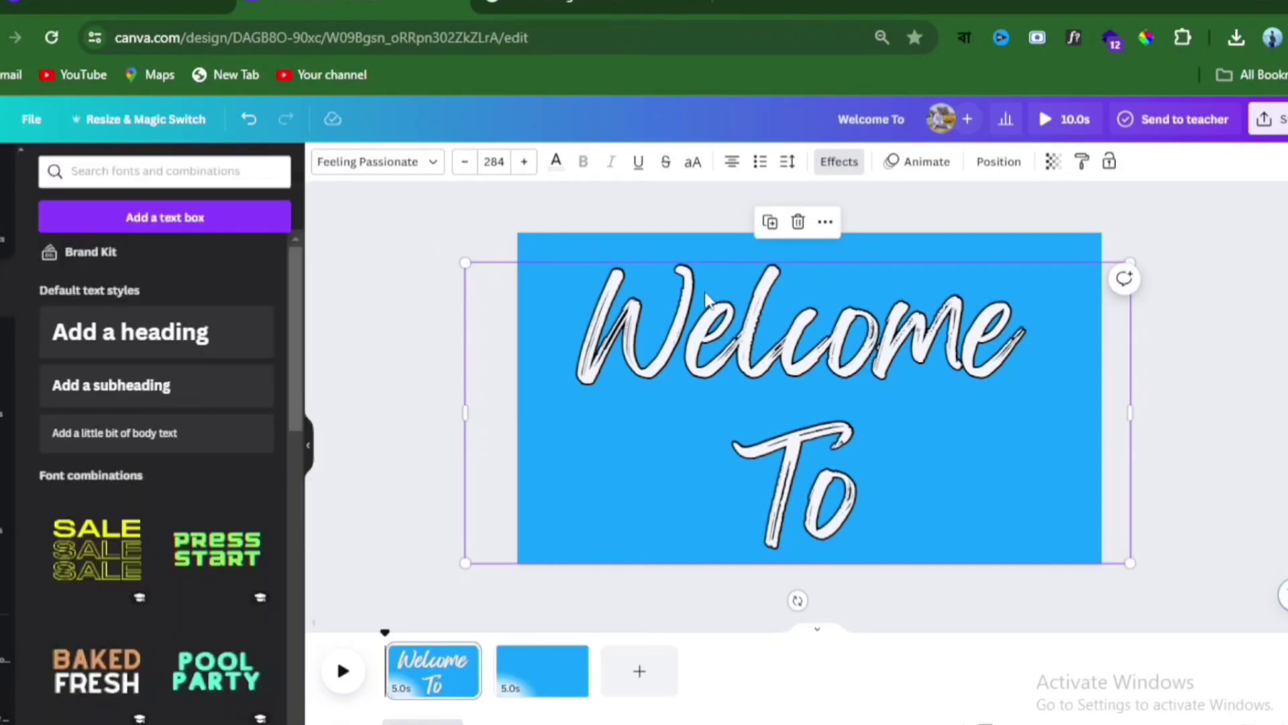
Step: Apply the Typewriter text animation to the "Welcome To" heading
click(731, 342)
click(365, 266)
click(673, 333)
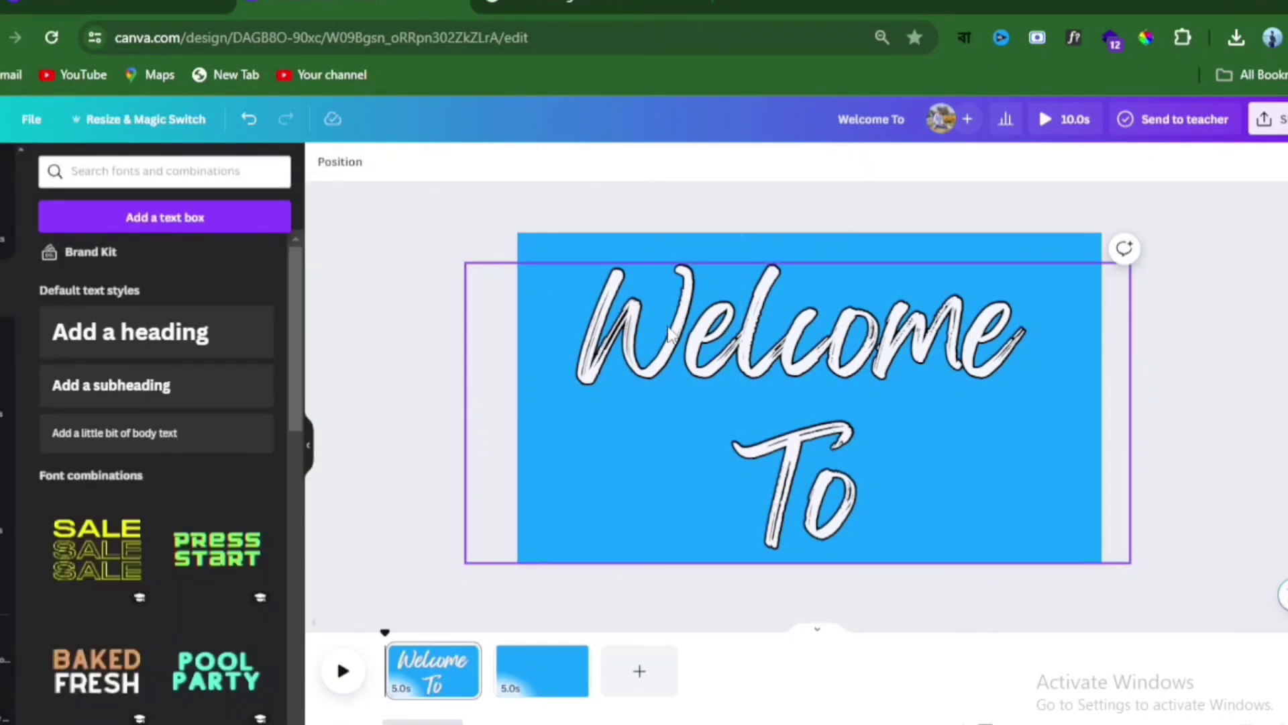
click(919, 161)
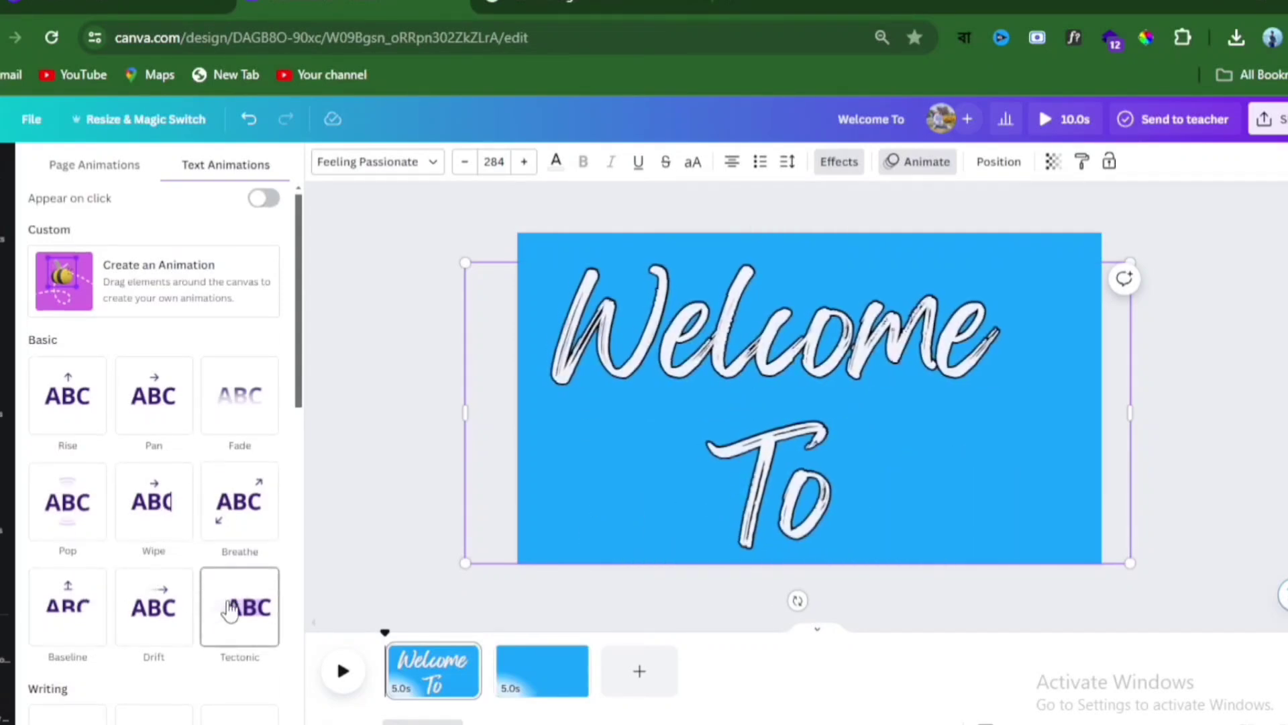
scroll(230, 610, down, 3)
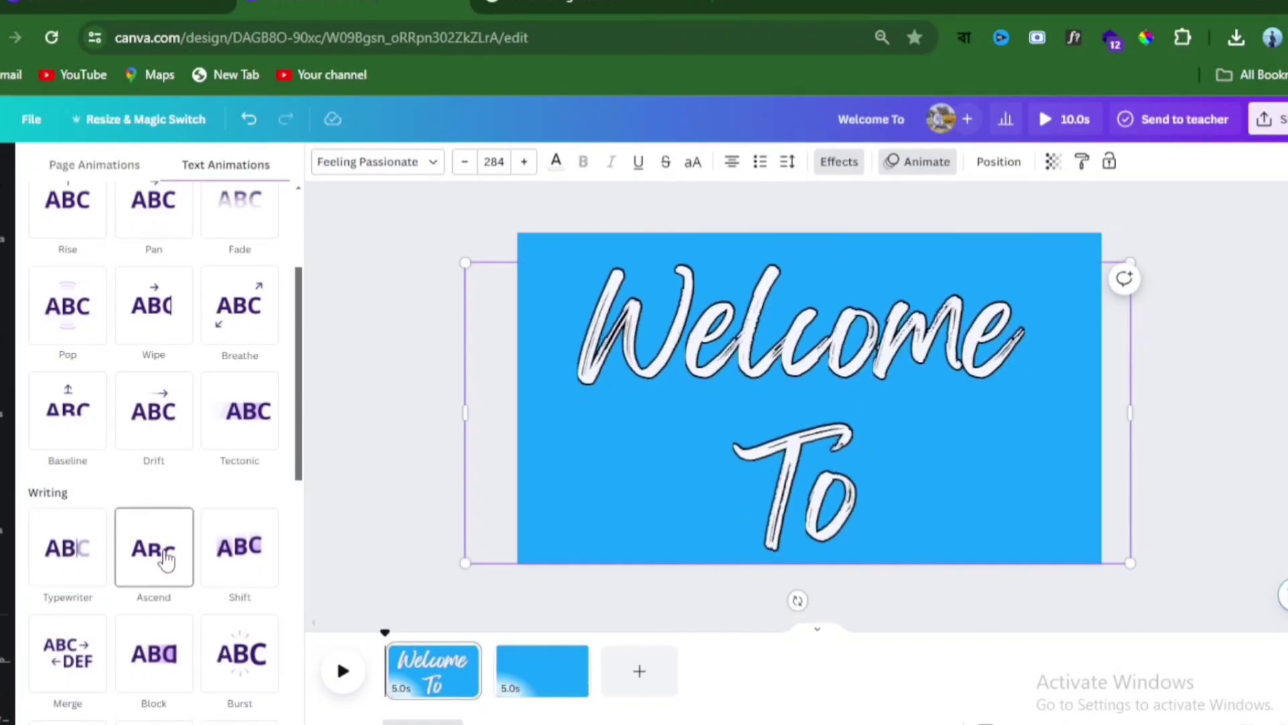
click(85, 554)
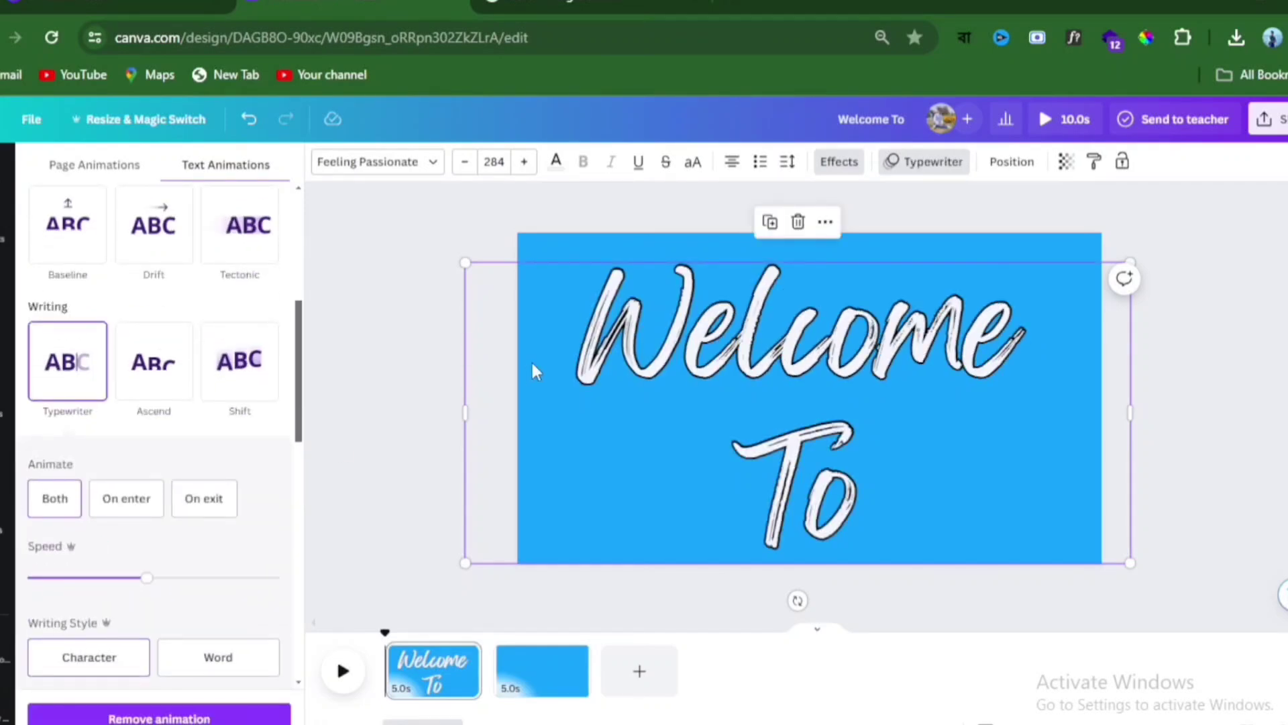
key(Escape)
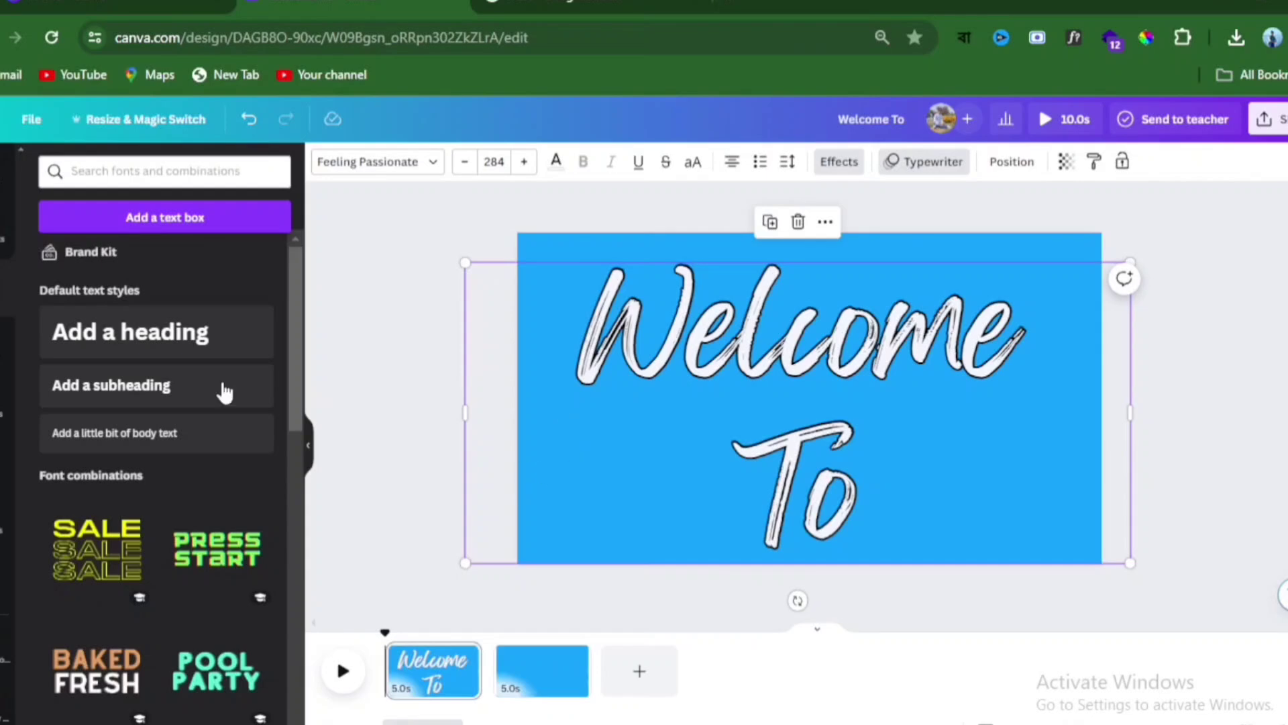
Step: Add a new heading reading "Darjeeling" to the first page
click(108, 354)
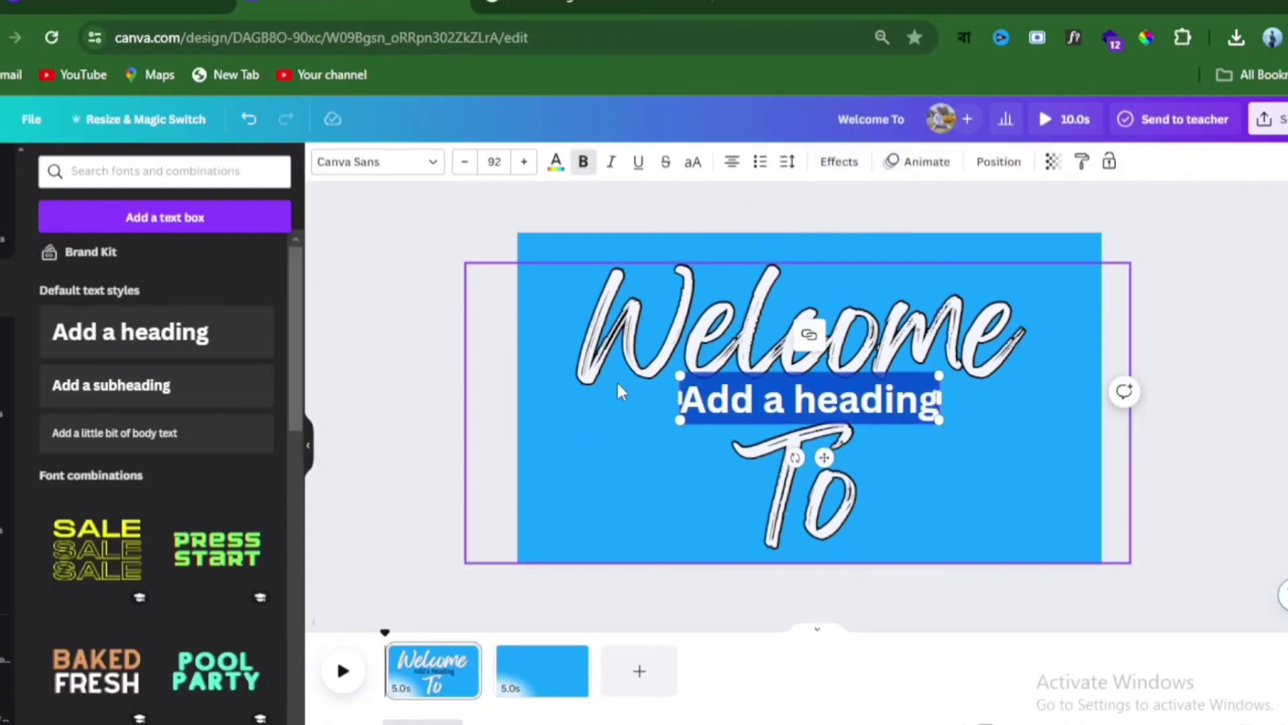
text(Darl)
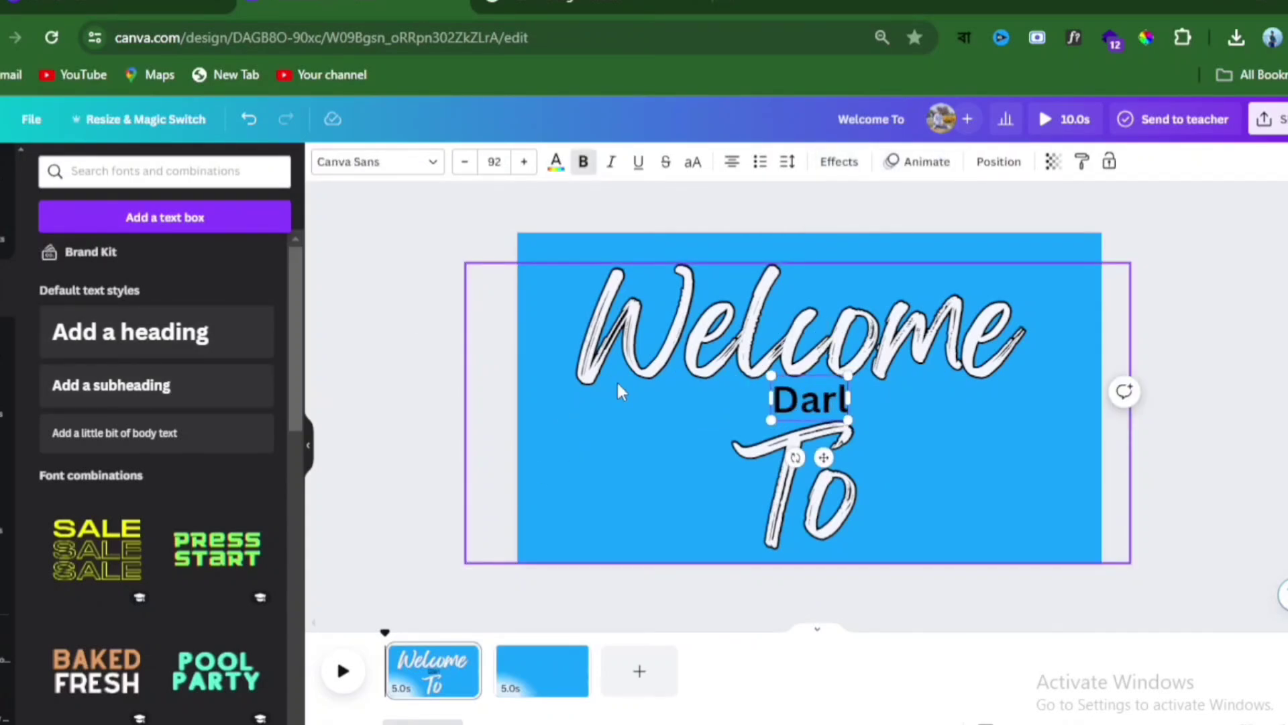
key(BackSpace)
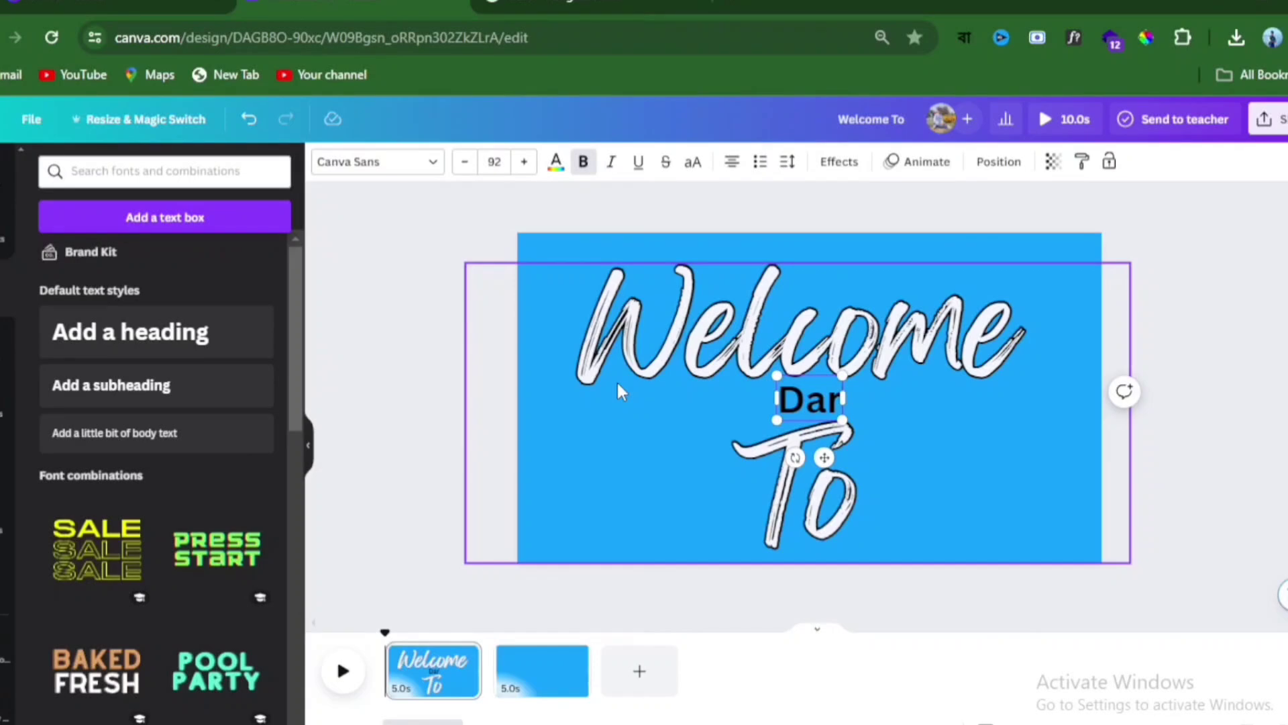
text(jeeling)
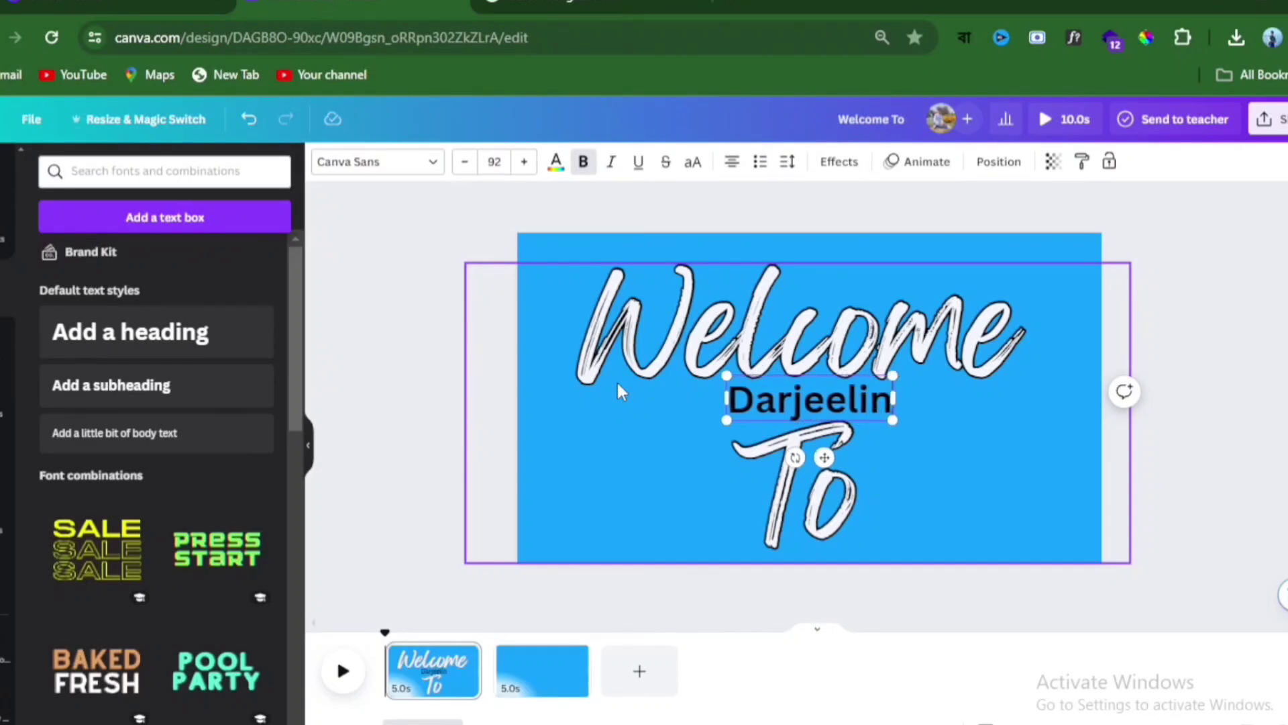
Step: Set the "Darjeeling" heading in the Feeling Passionate font and enlarge it to font size 292
click(434, 163)
click(105, 287)
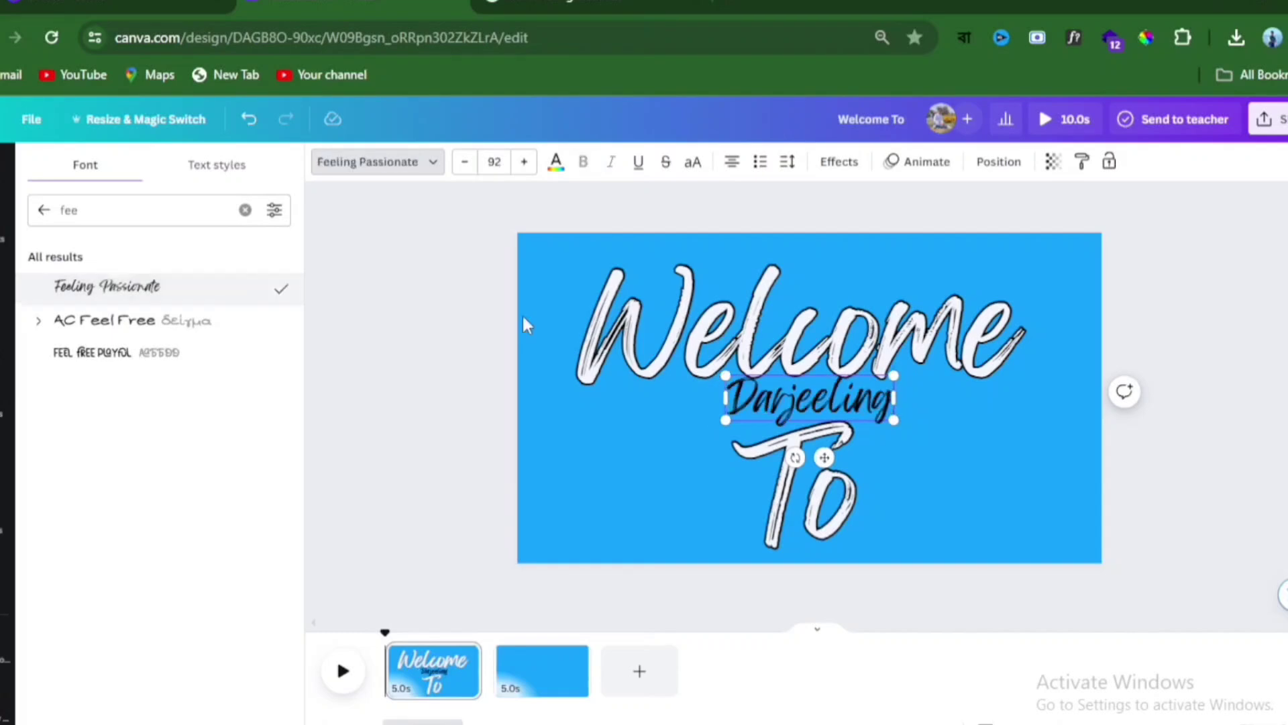
drag(725, 418, 589, 460)
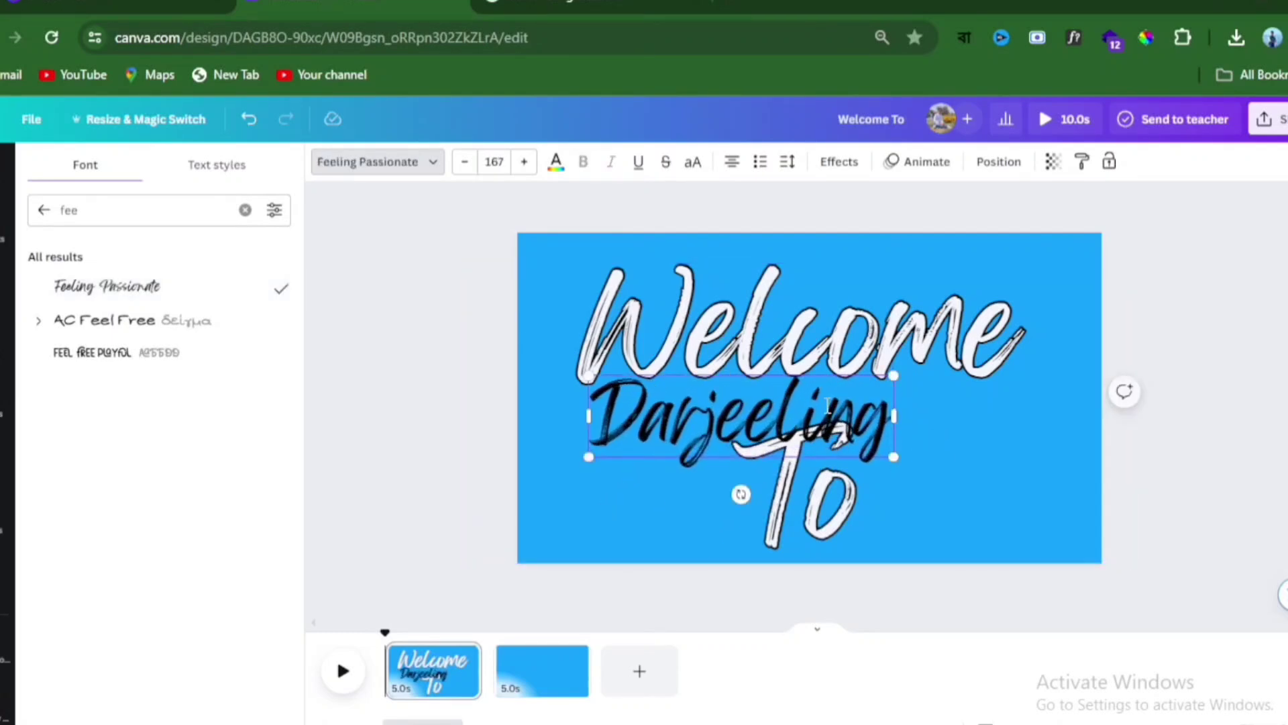
drag(909, 375, 1068, 328)
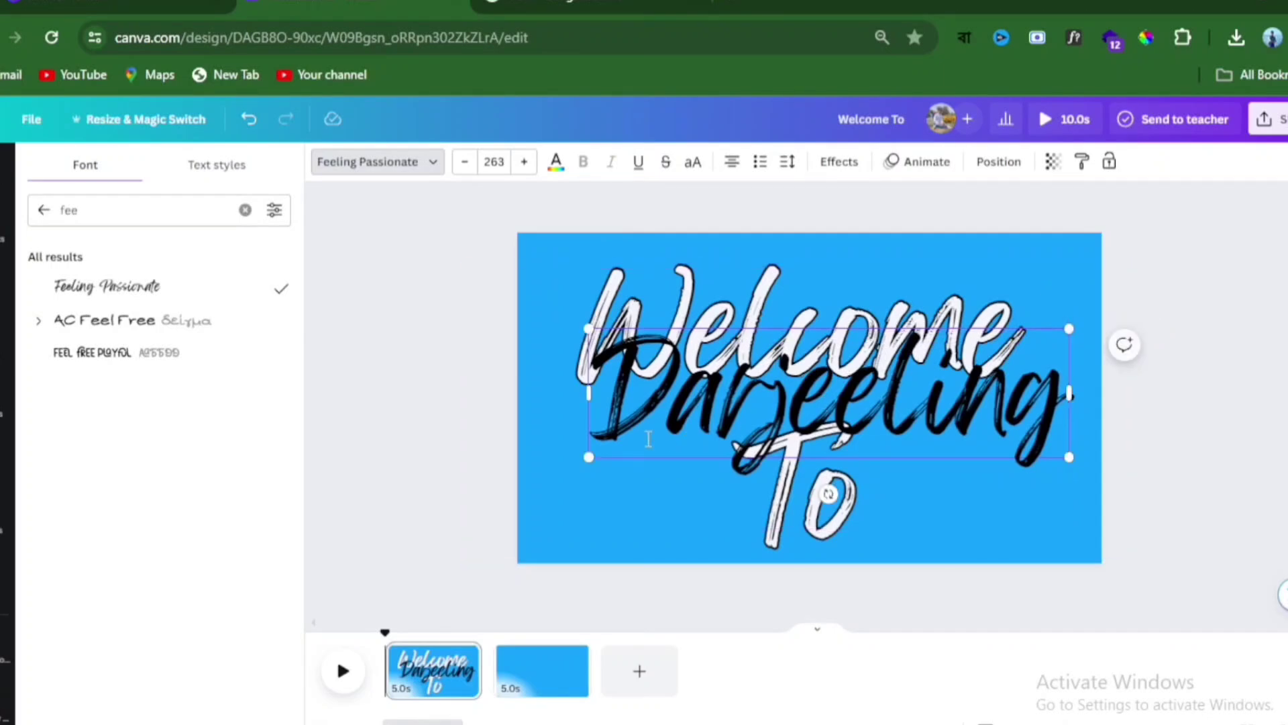
drag(585, 459, 535, 471)
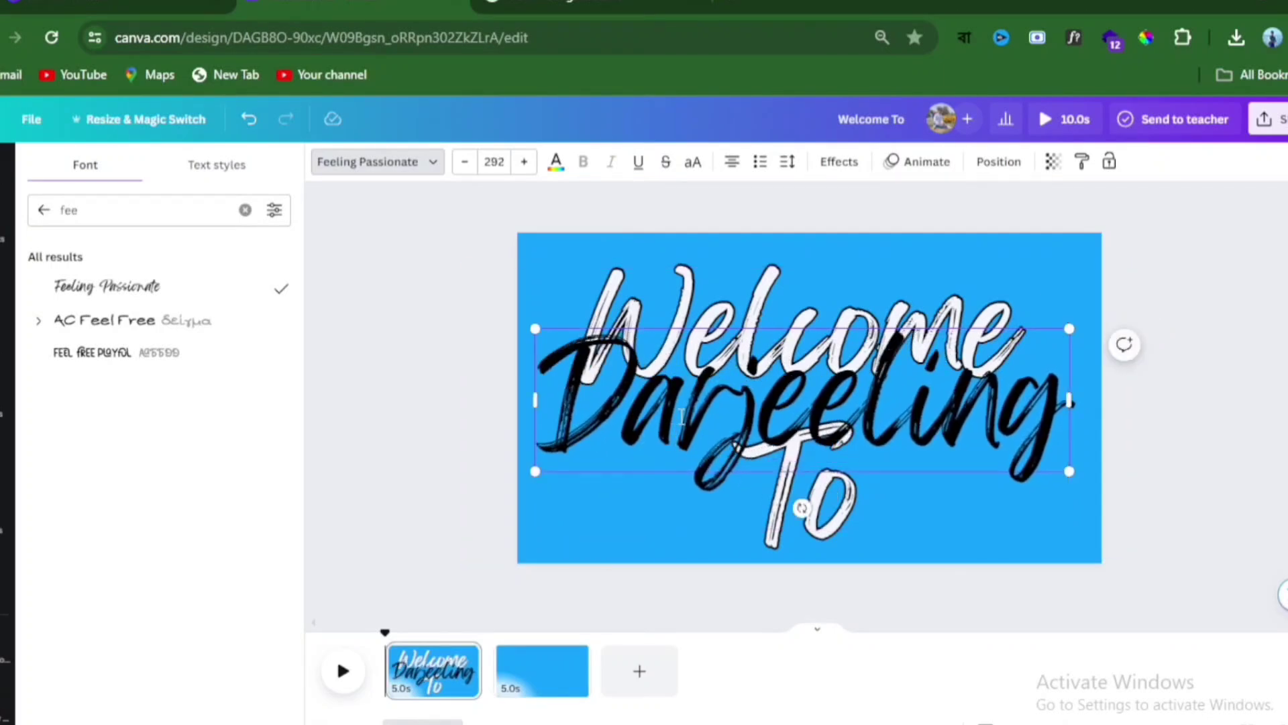
Step: Move the "Darjeeling" heading up over the word "Welcome", centred across the page
click(508, 383)
click(677, 396)
drag(616, 381, 618, 382)
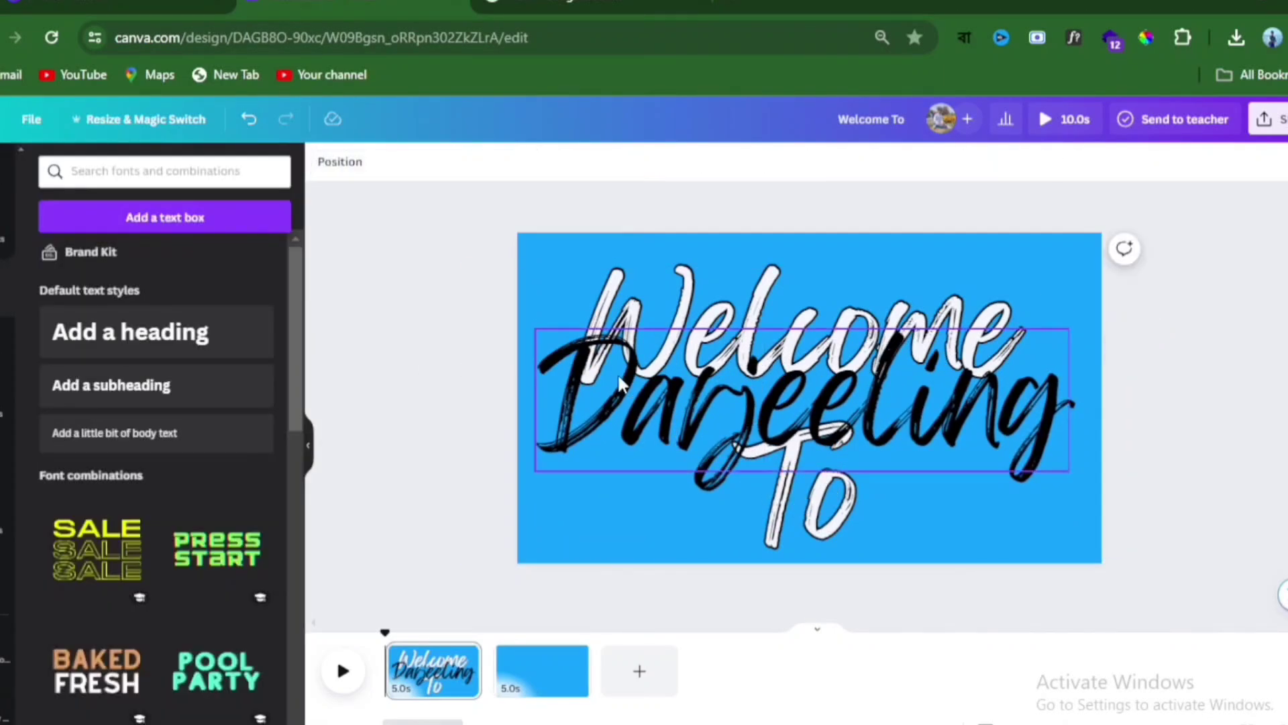
drag(881, 403, 888, 364)
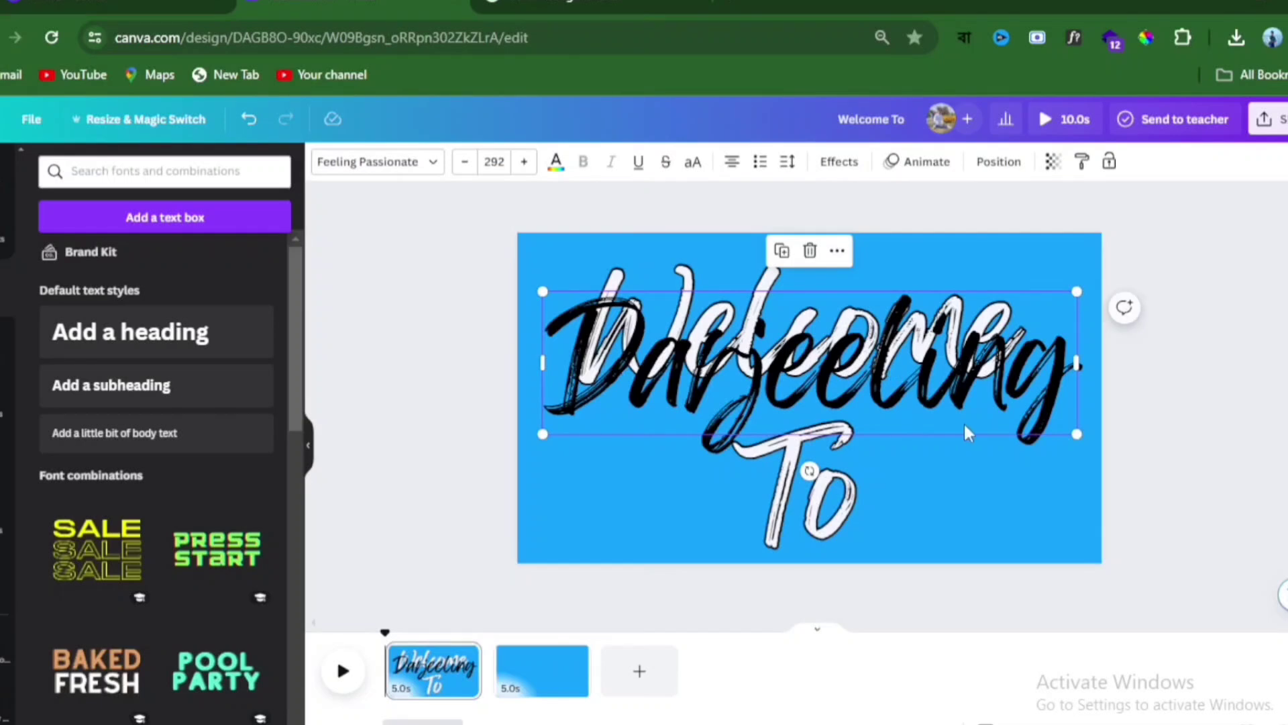
click(525, 220)
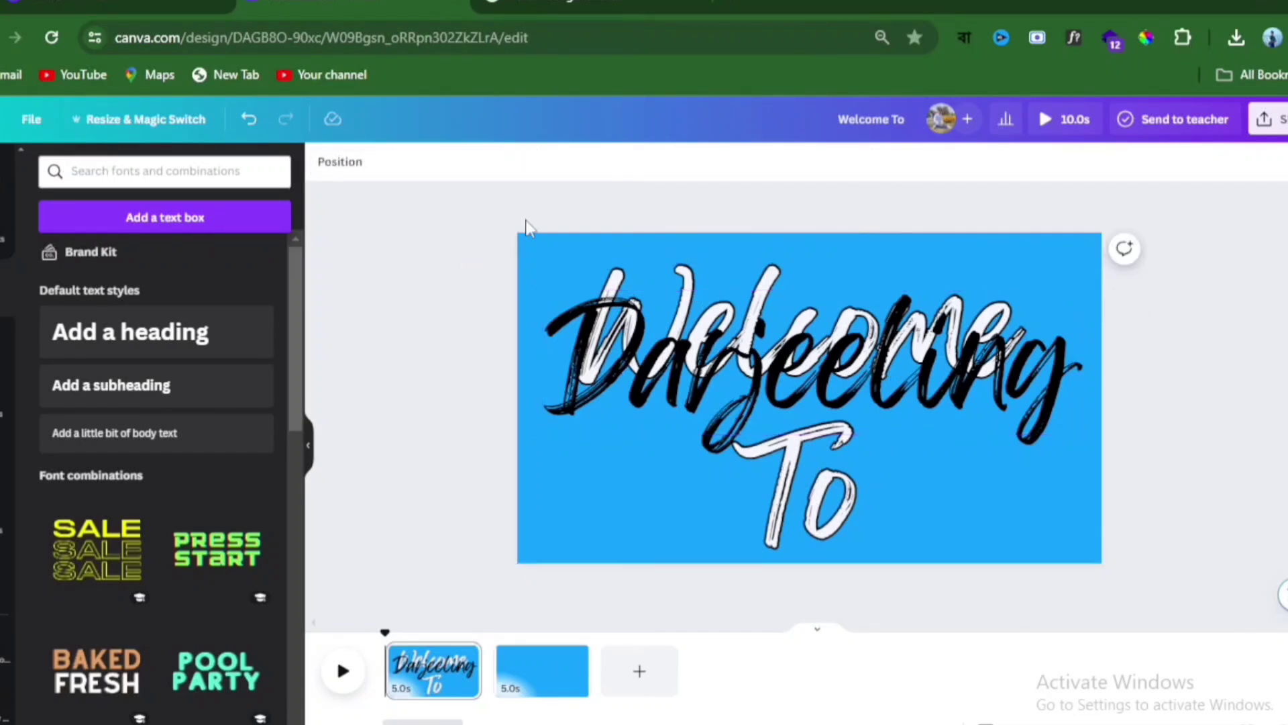
Step: Change the text colour of the "Darjeeling" heading to white, #FFFFFF
click(606, 346)
click(556, 163)
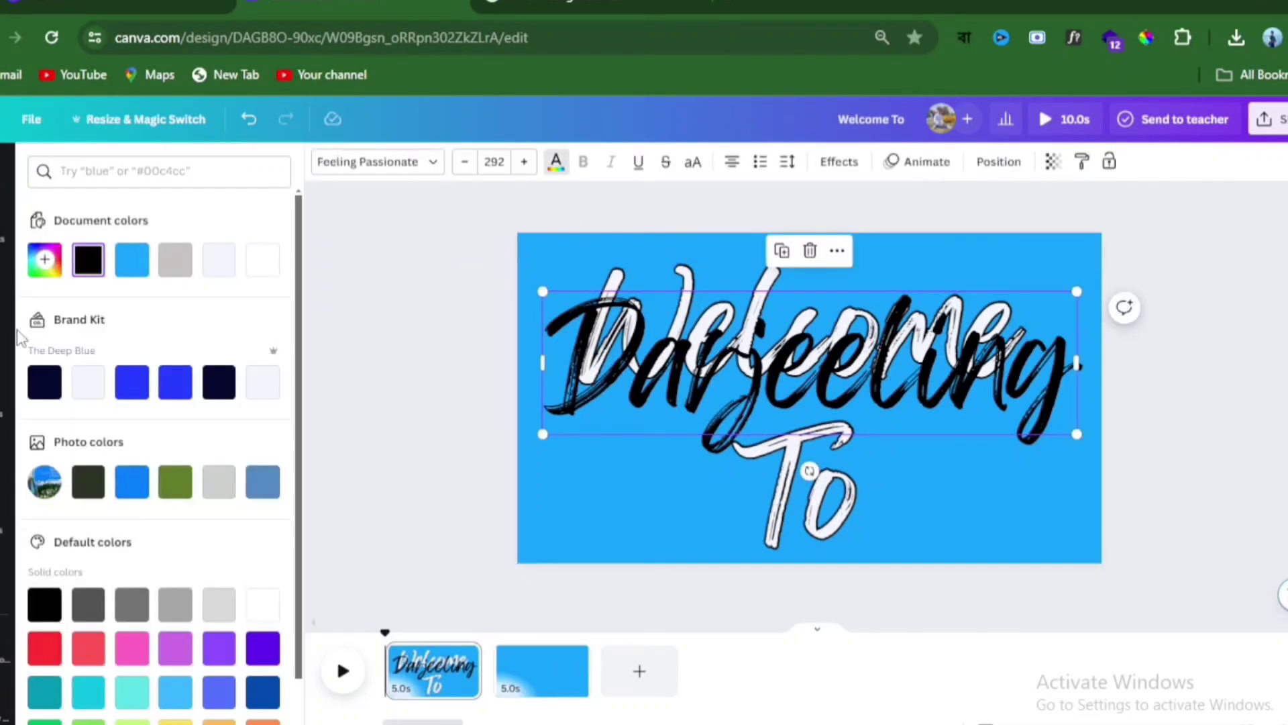
click(54, 261)
click(222, 319)
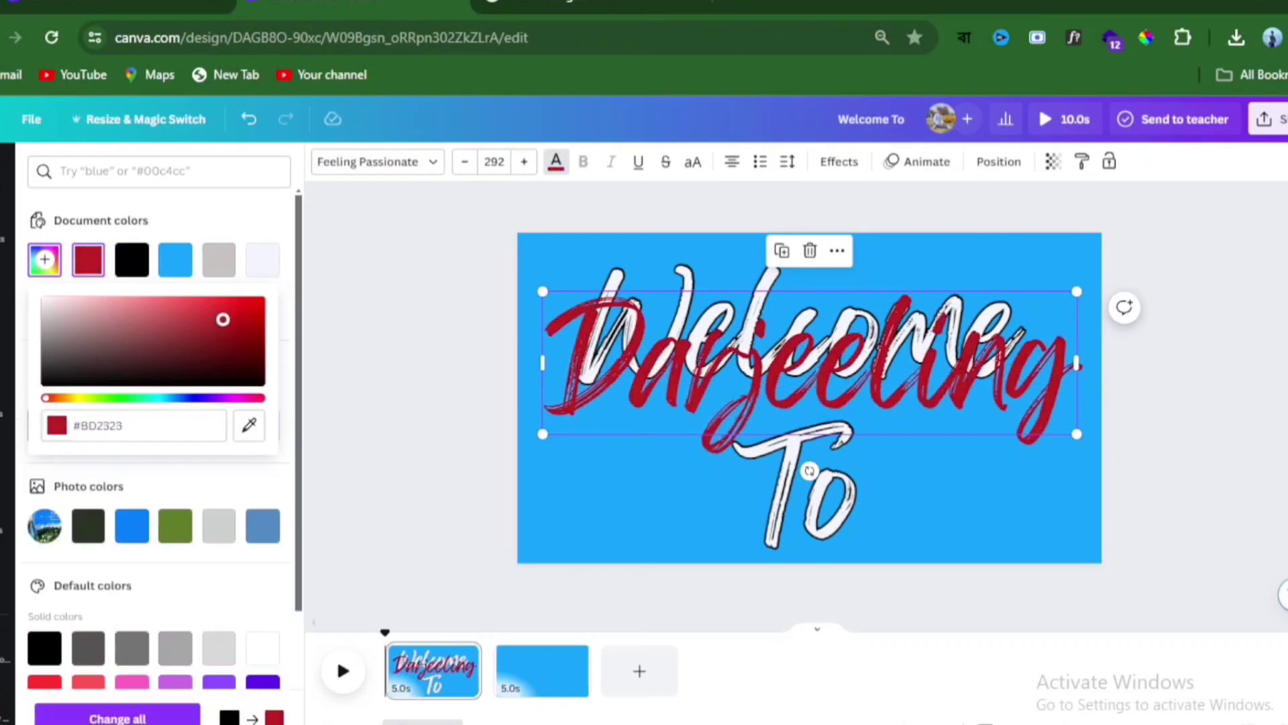
click(257, 319)
drag(47, 408, 143, 407)
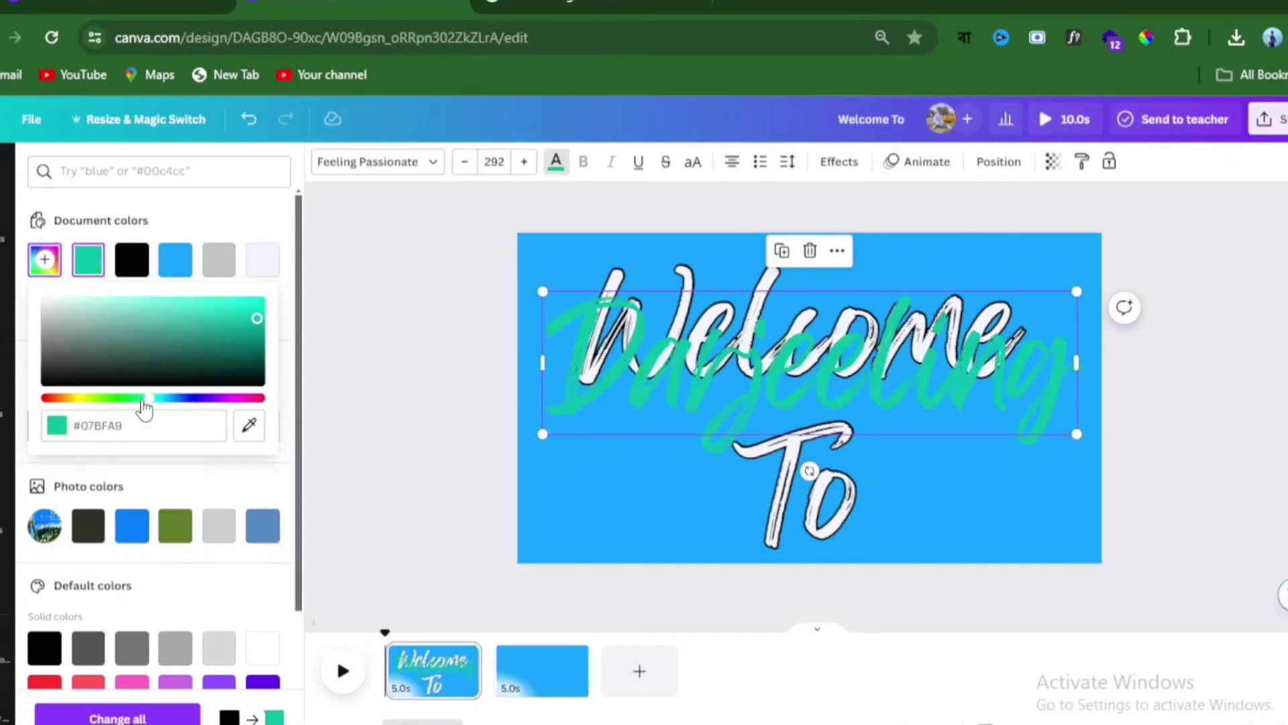
drag(117, 331, 19, 292)
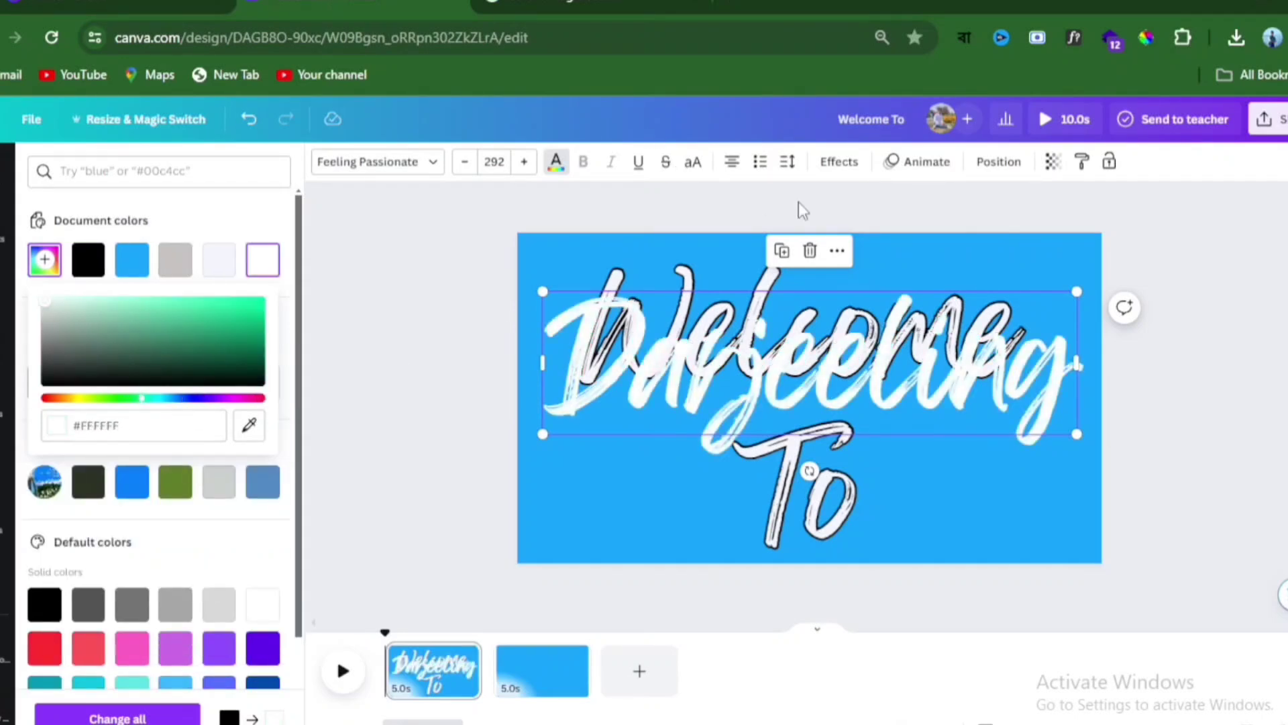
Step: Try the Shadow text effect with a black shadow colour on the "Darjeeling" heading
click(839, 164)
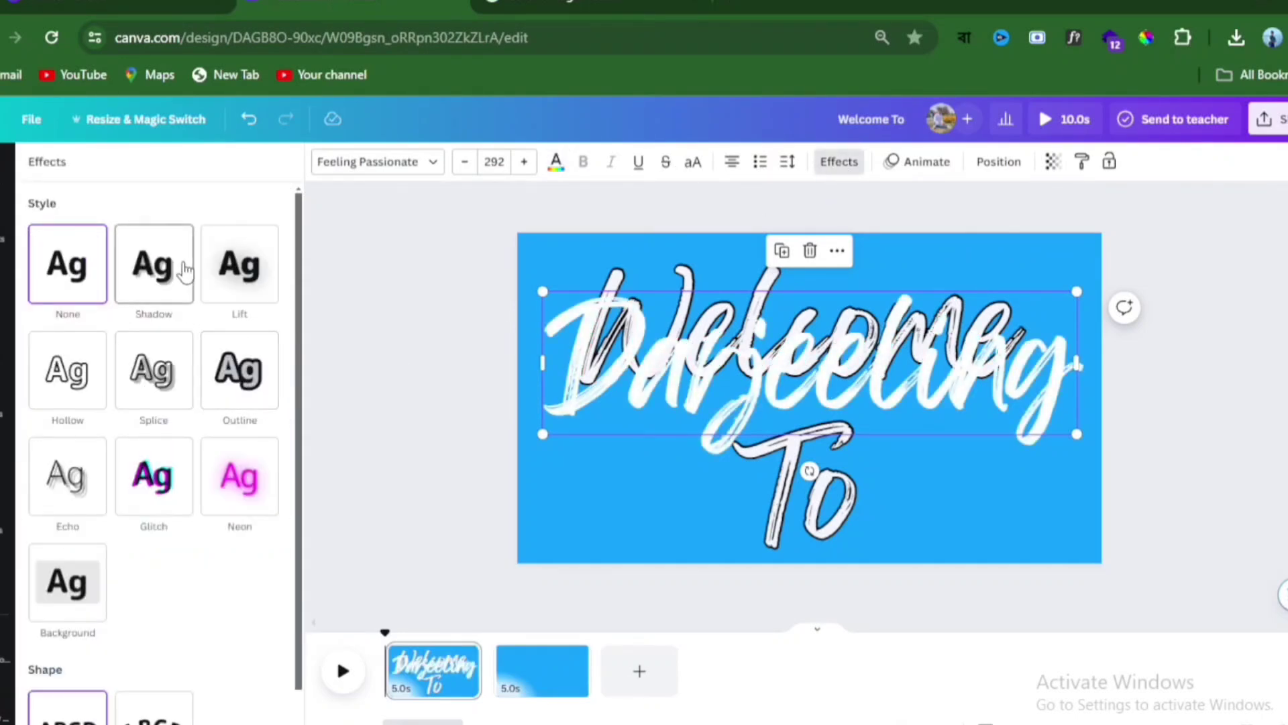
click(224, 281)
click(144, 287)
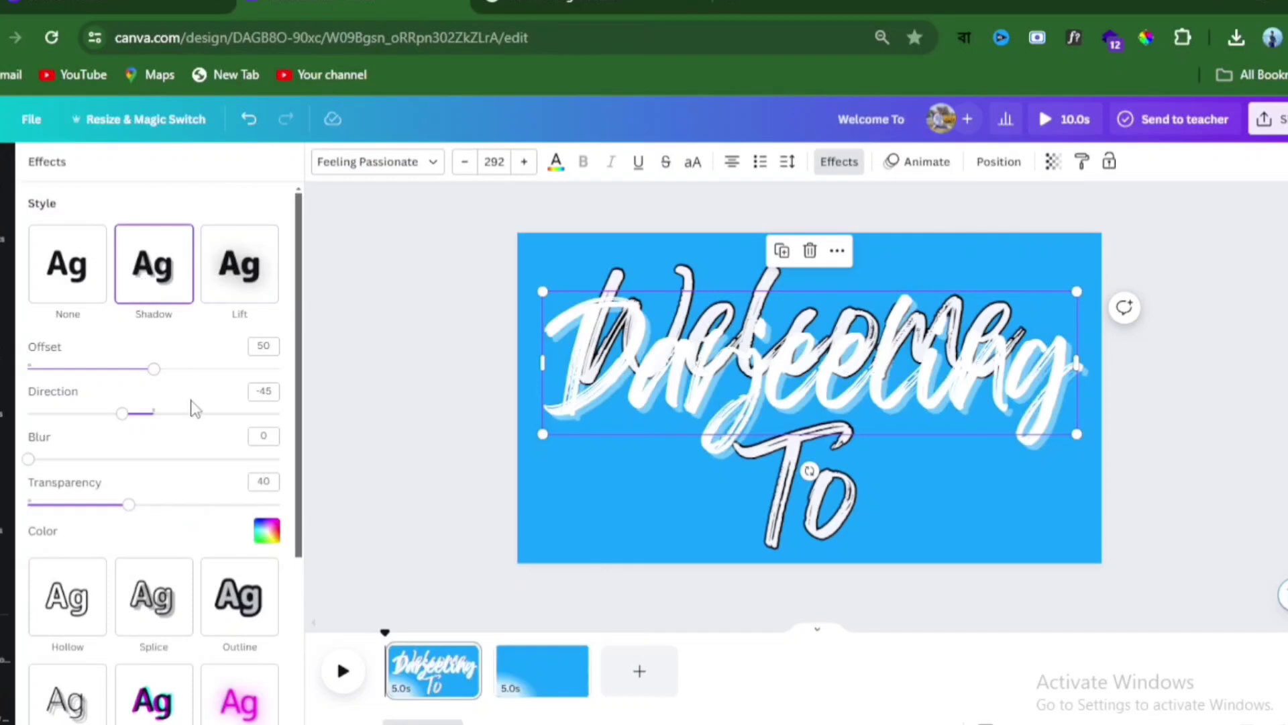
click(271, 544)
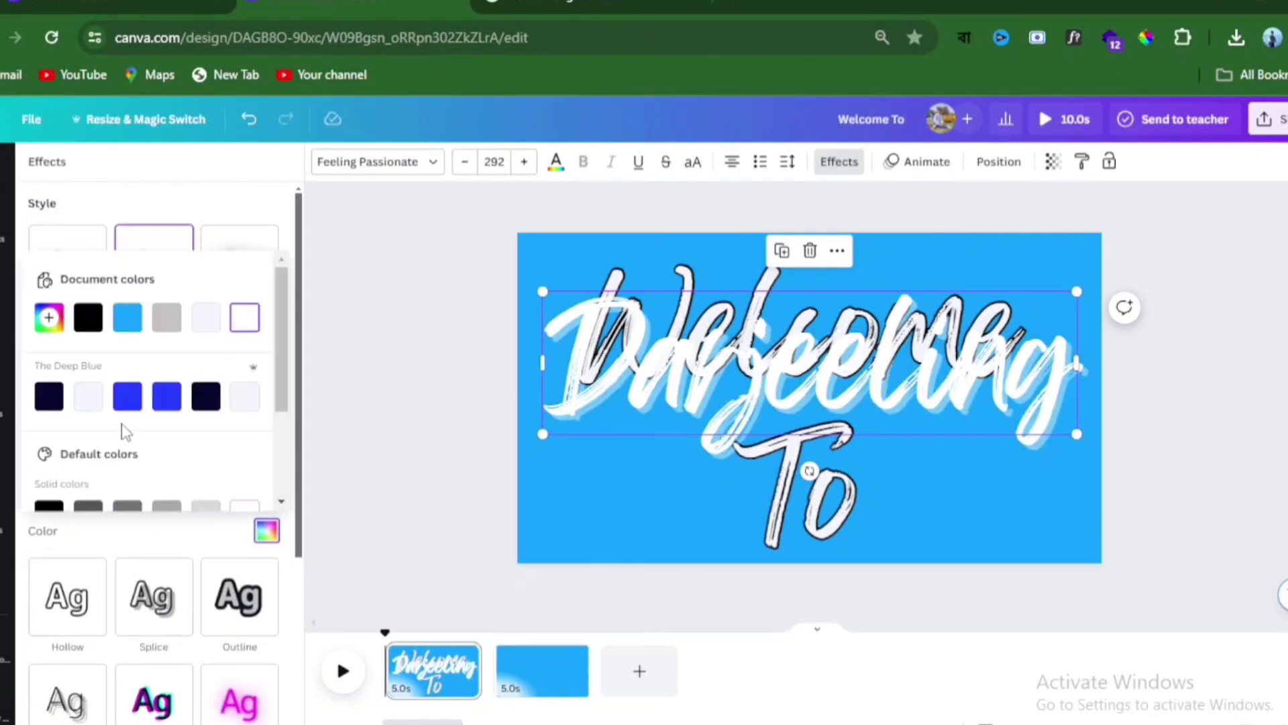
click(89, 318)
scroll(104, 357, down, 3)
scroll(104, 357, down, 1)
click(49, 405)
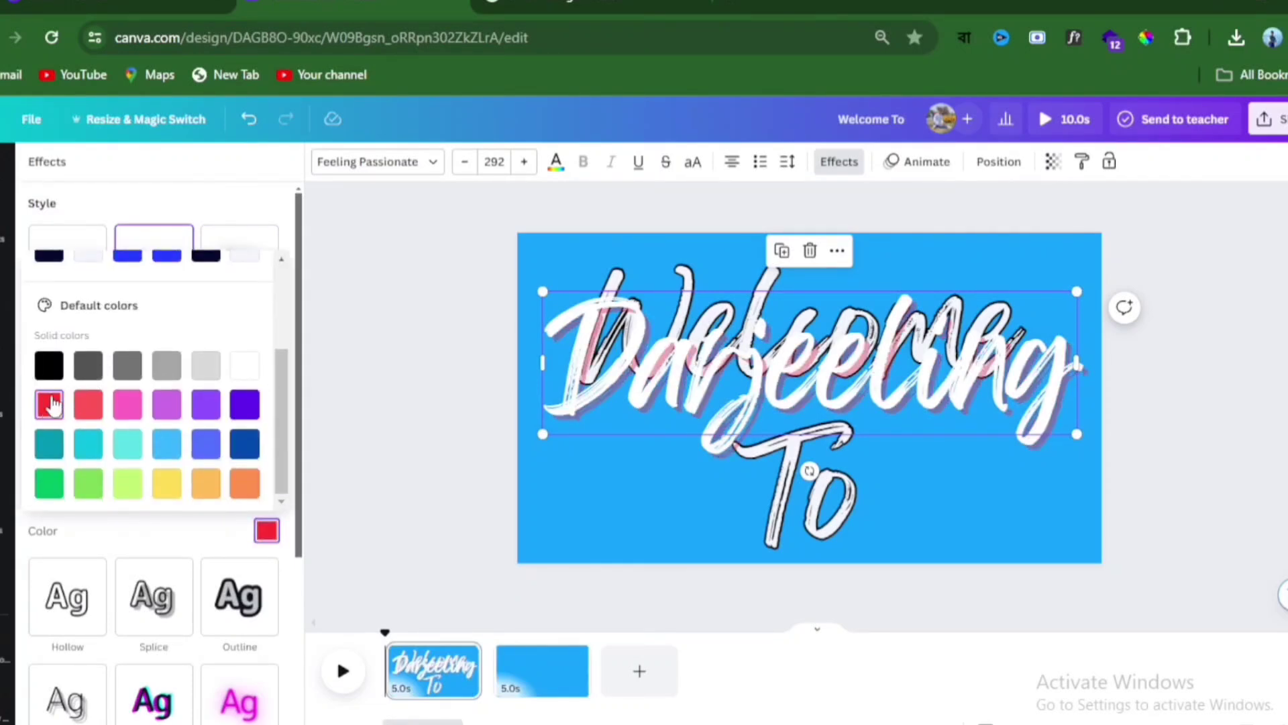
click(49, 365)
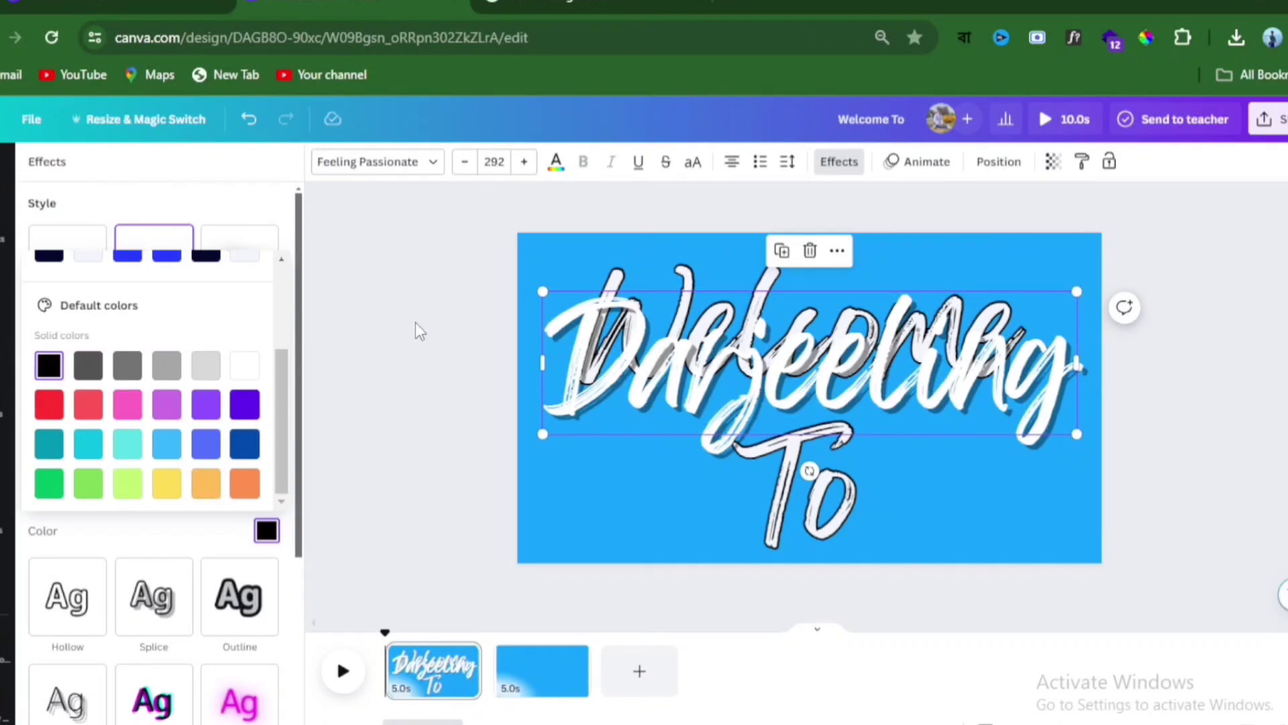
scroll(168, 312, up, 3)
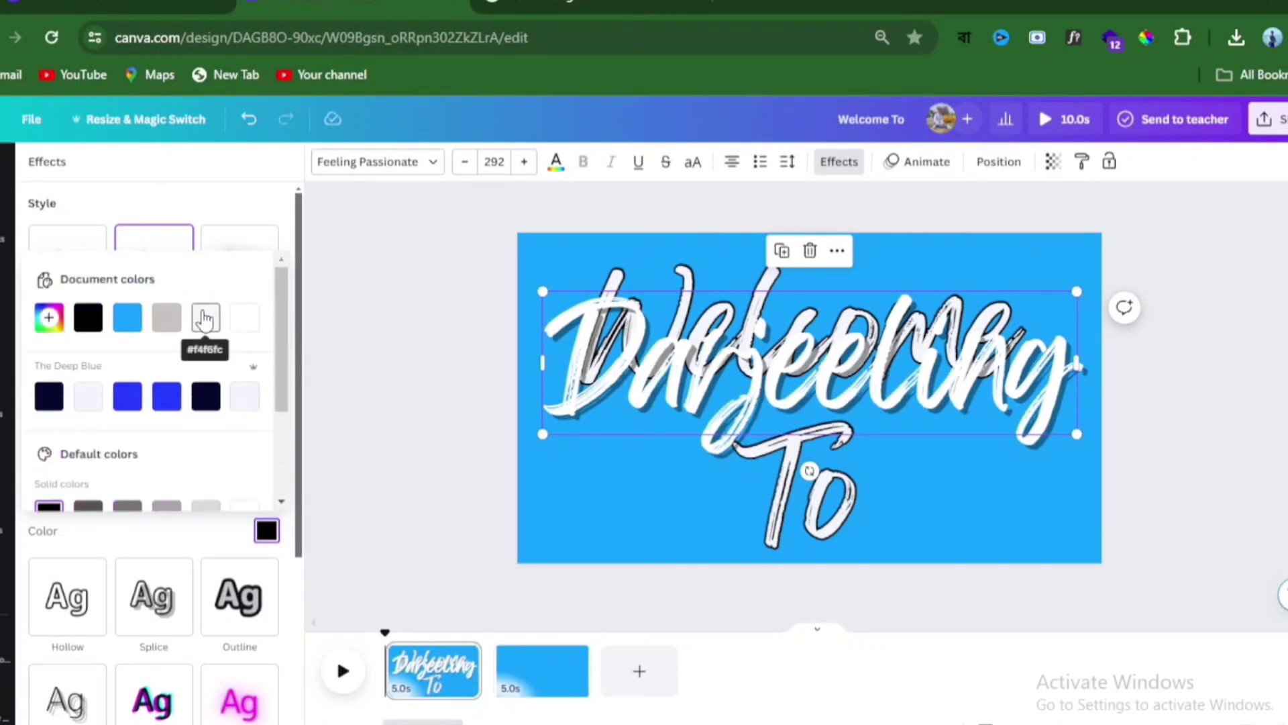
click(360, 352)
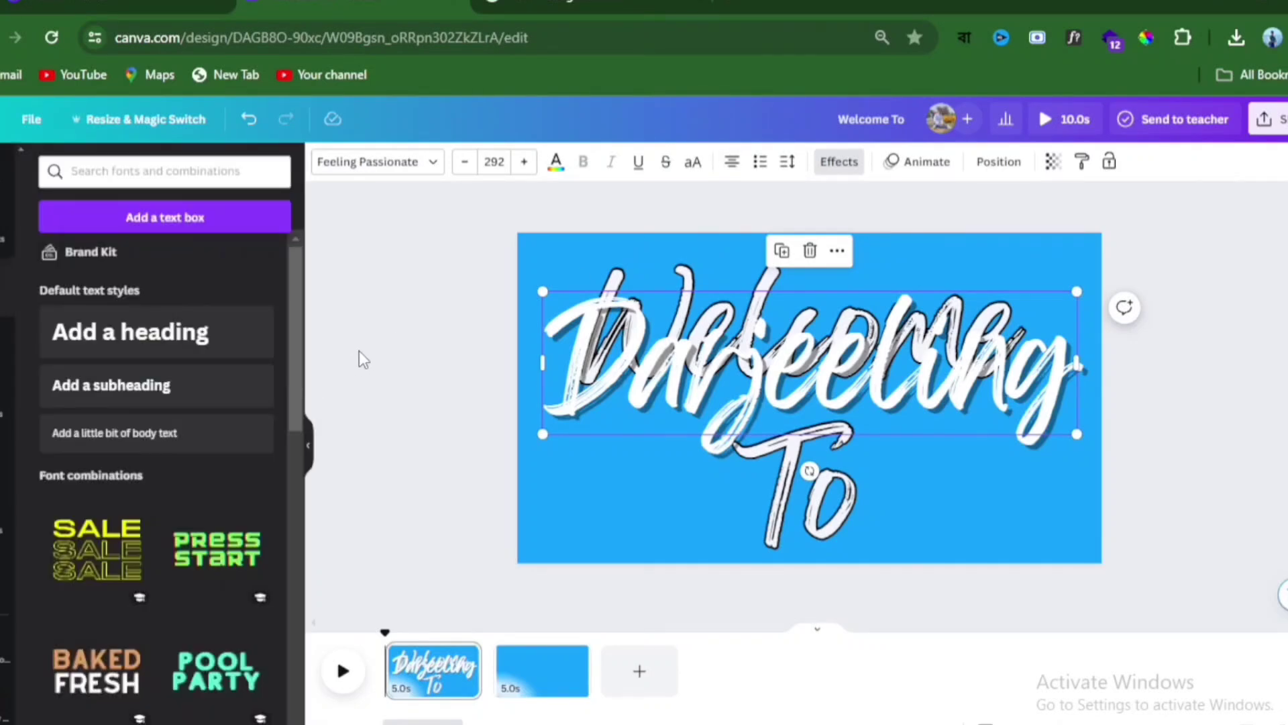
click(642, 346)
click(520, 351)
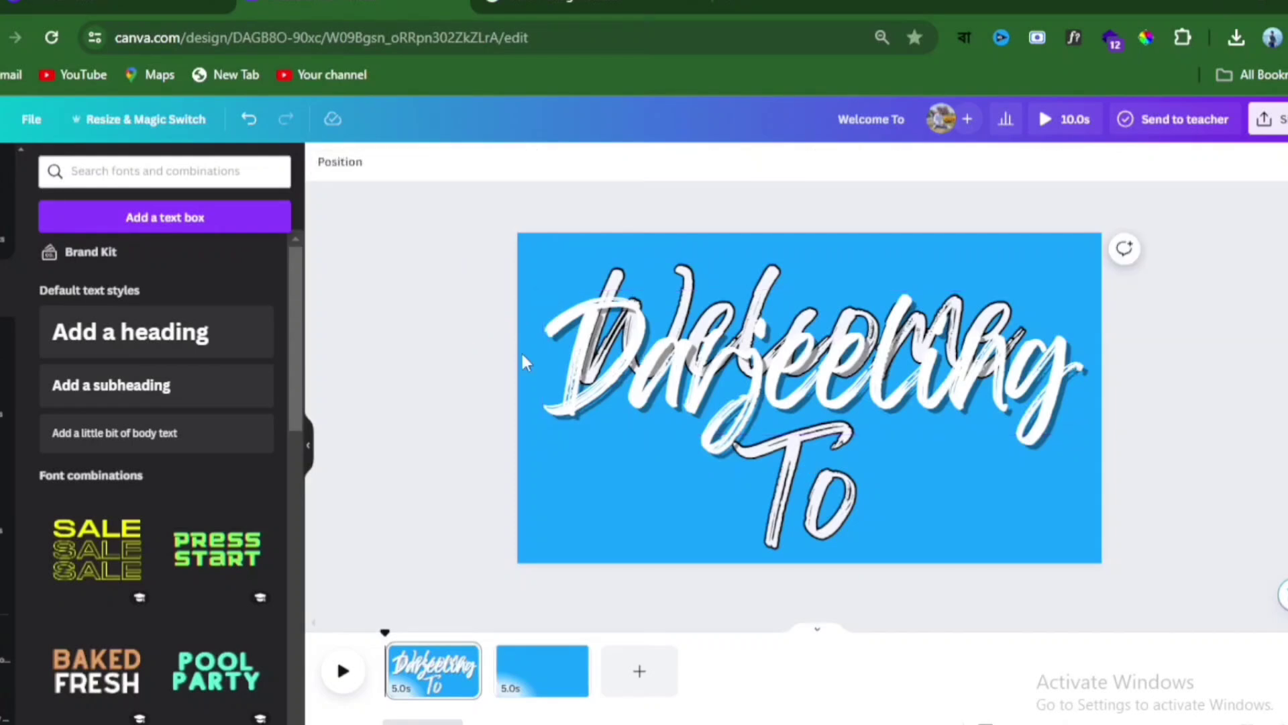
Step: Apply the Outline text effect to the "Darjeeling" heading in black with a thickness of 18
click(604, 316)
click(838, 161)
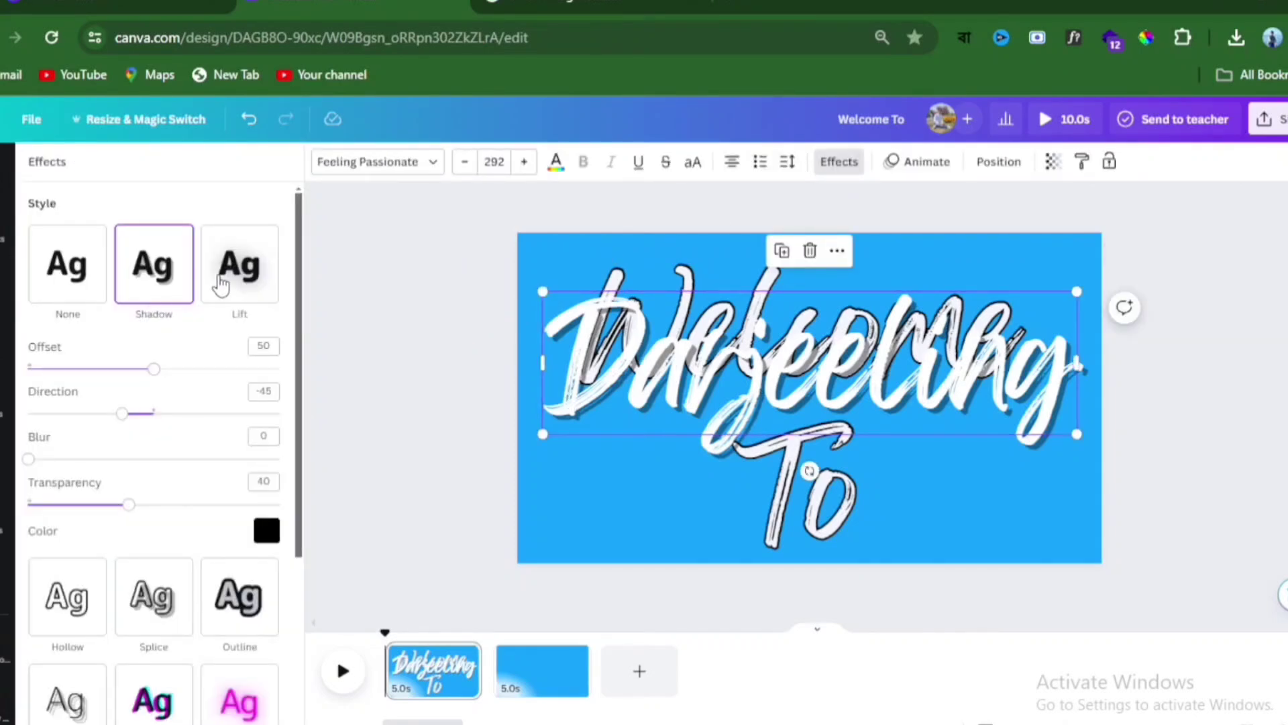
click(232, 595)
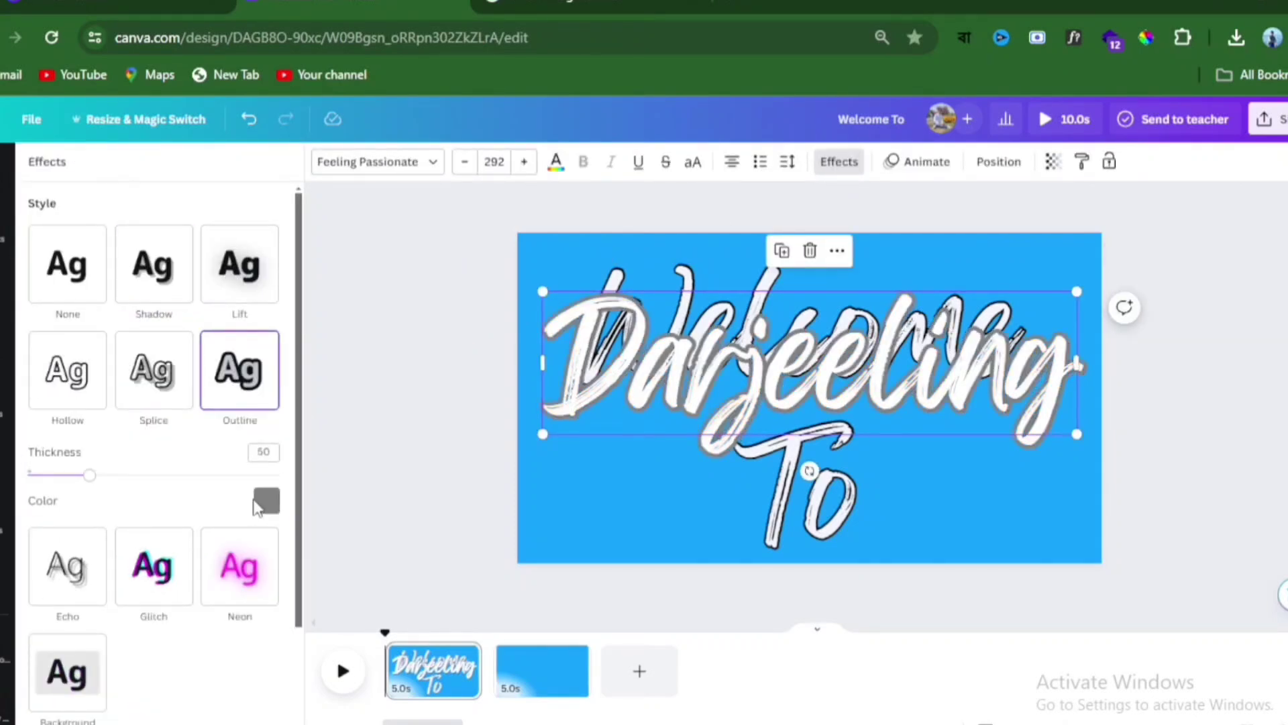
click(266, 501)
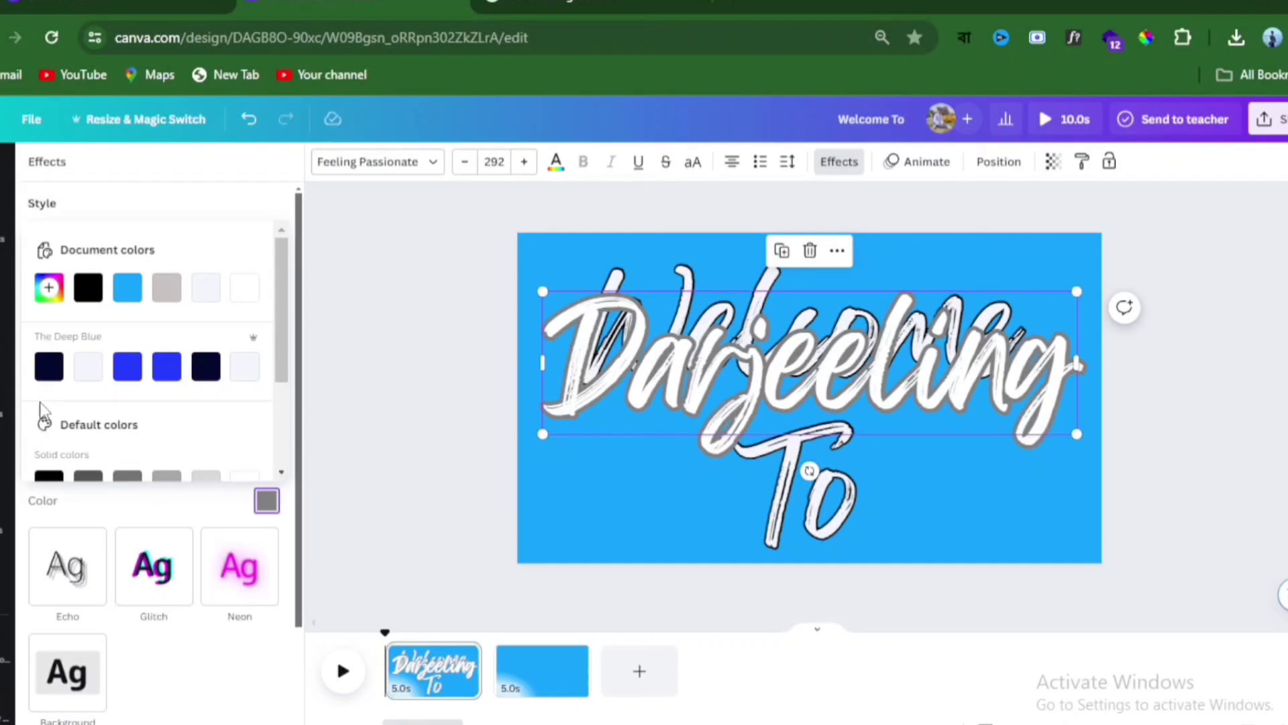
click(88, 290)
click(227, 500)
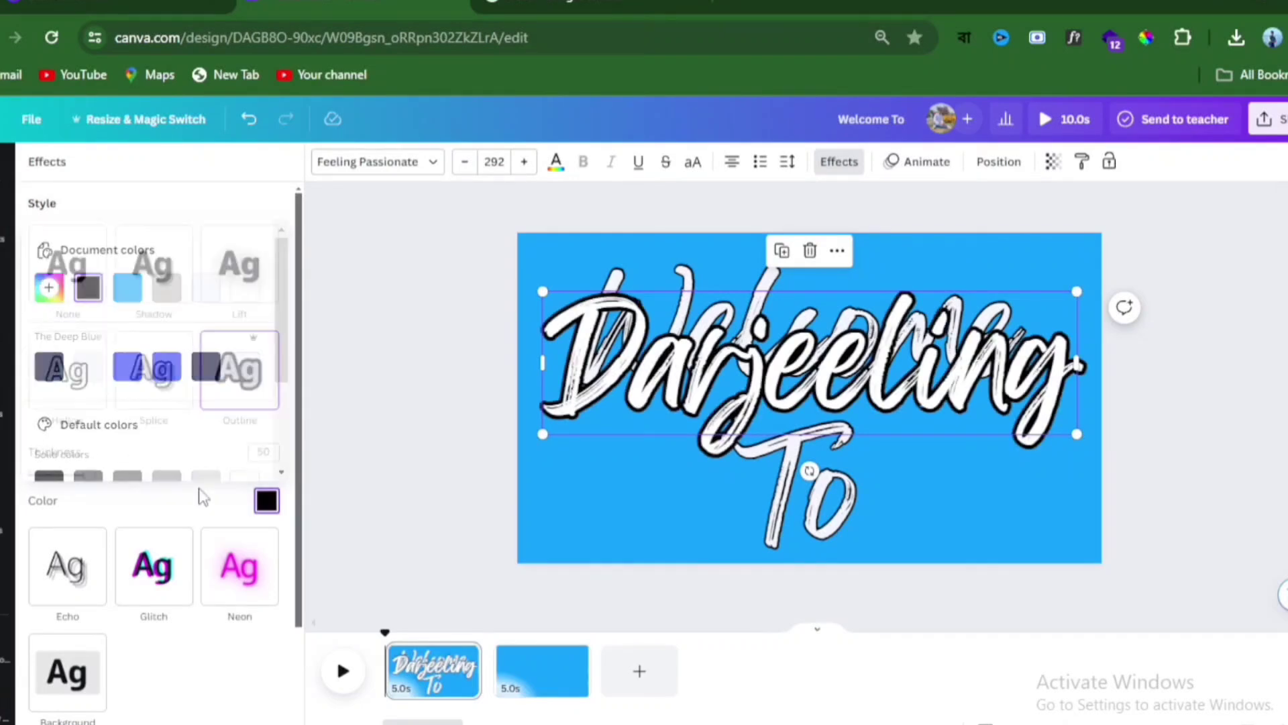
drag(86, 475, 50, 477)
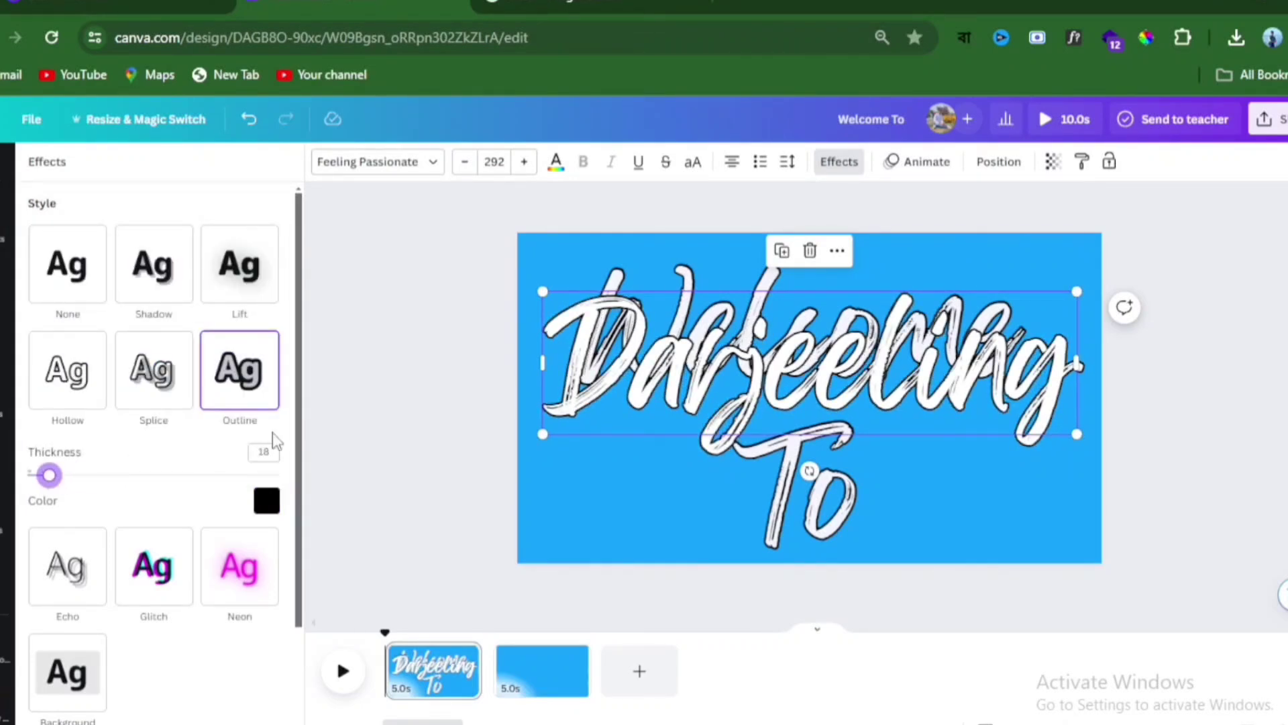
Step: Nudge the "Darjeeling" heading slightly up and to the right, and apply the Burst text animation to it
click(369, 380)
drag(619, 356, 627, 347)
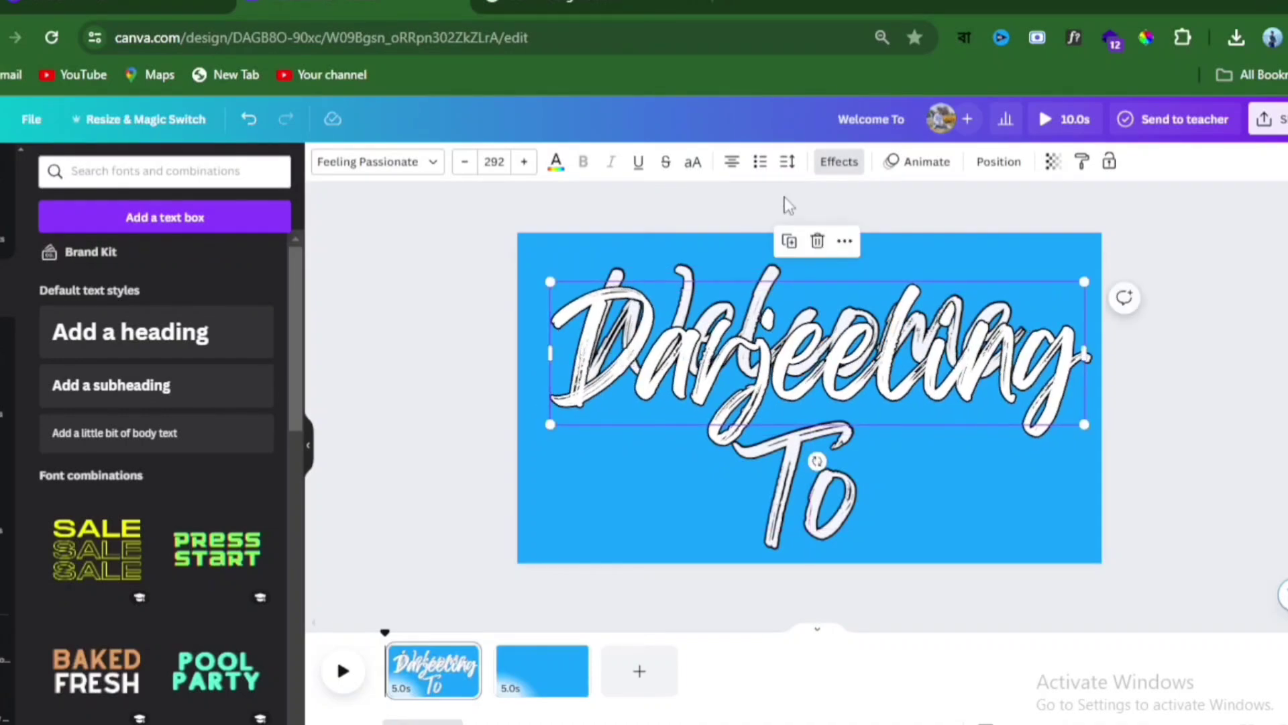
click(927, 161)
scroll(203, 503, down, 3)
scroll(201, 503, down, 3)
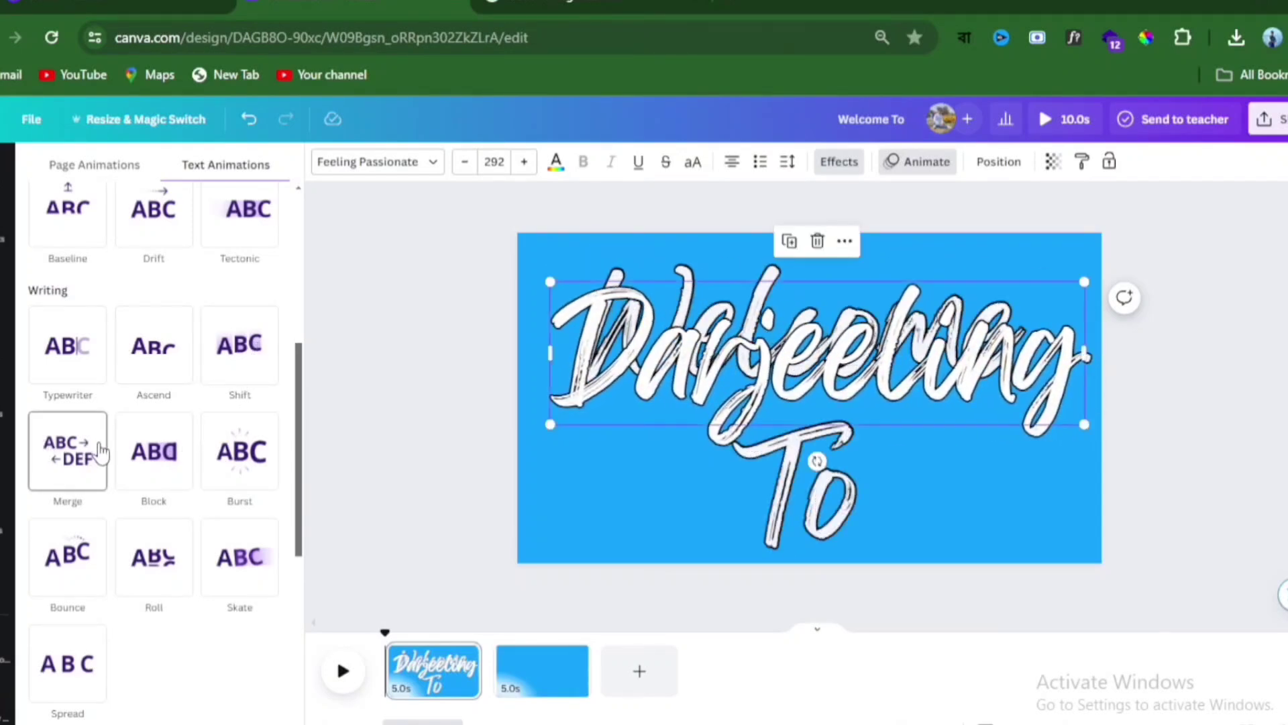
click(260, 471)
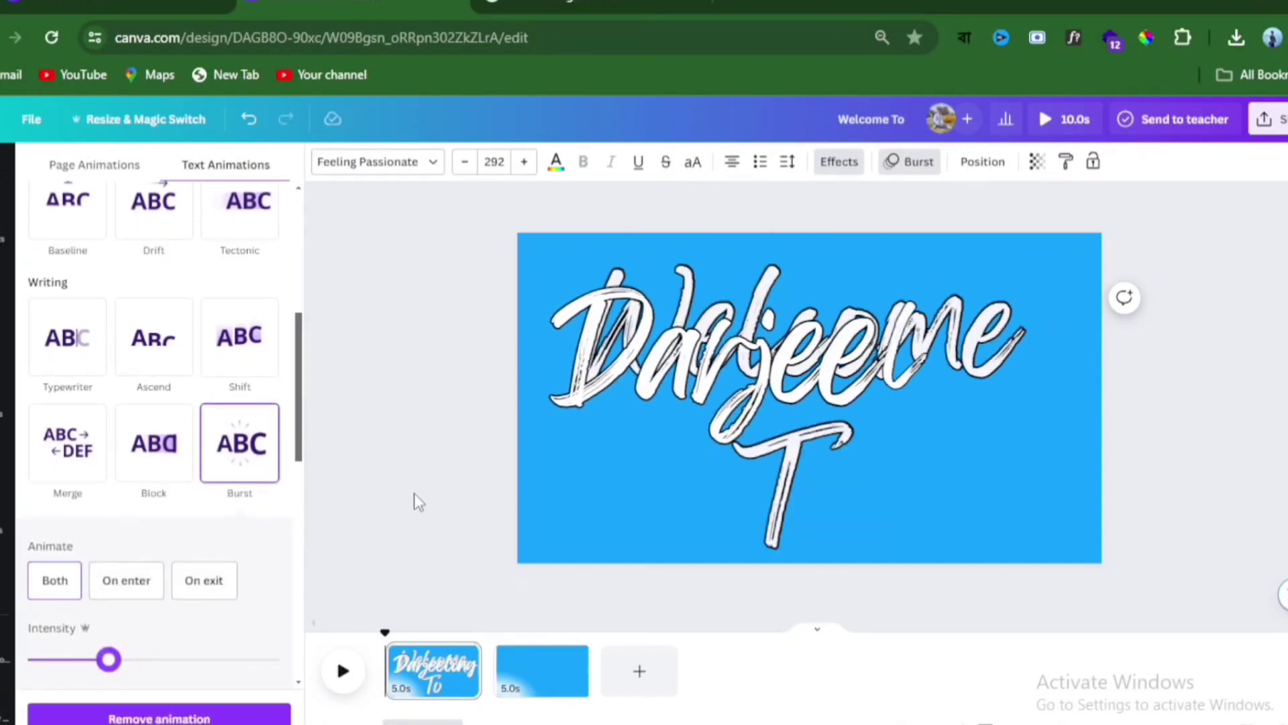
click(698, 414)
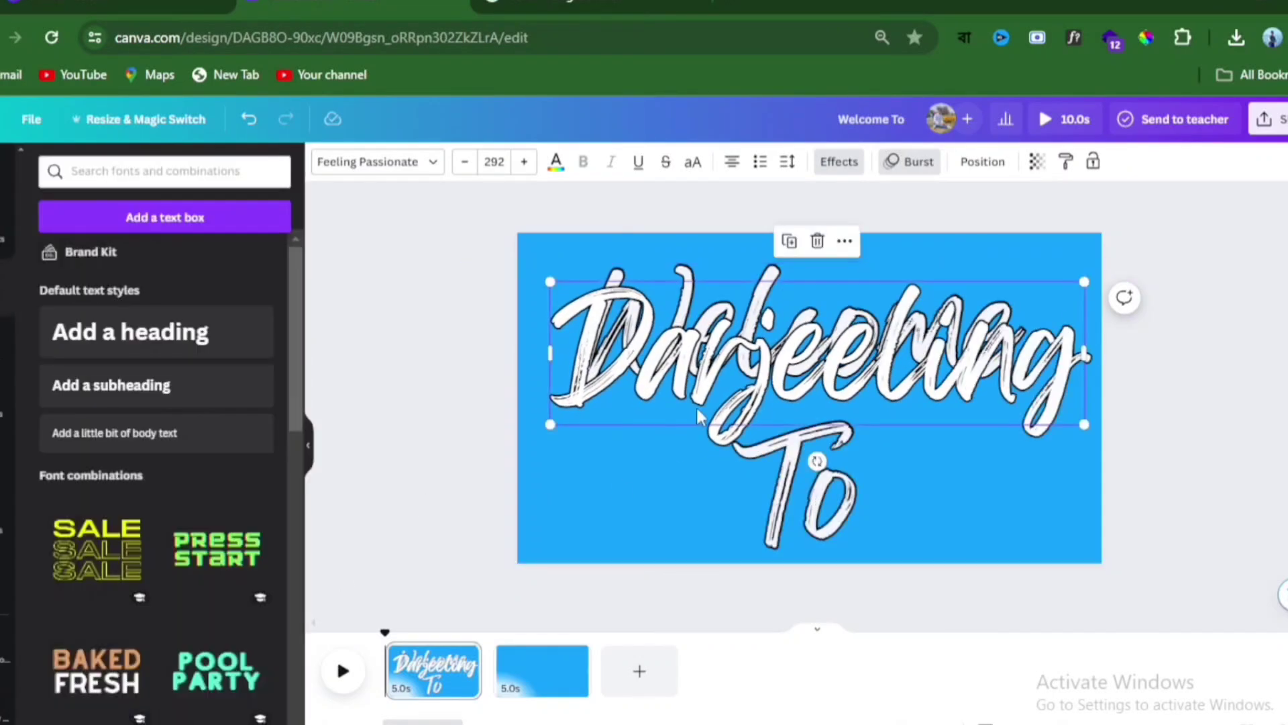
Step: Trim the "Welcome To" heading's timing to the first half of the page and start the "Darjeeling" heading where it ends
right_click(952, 367)
click(815, 522)
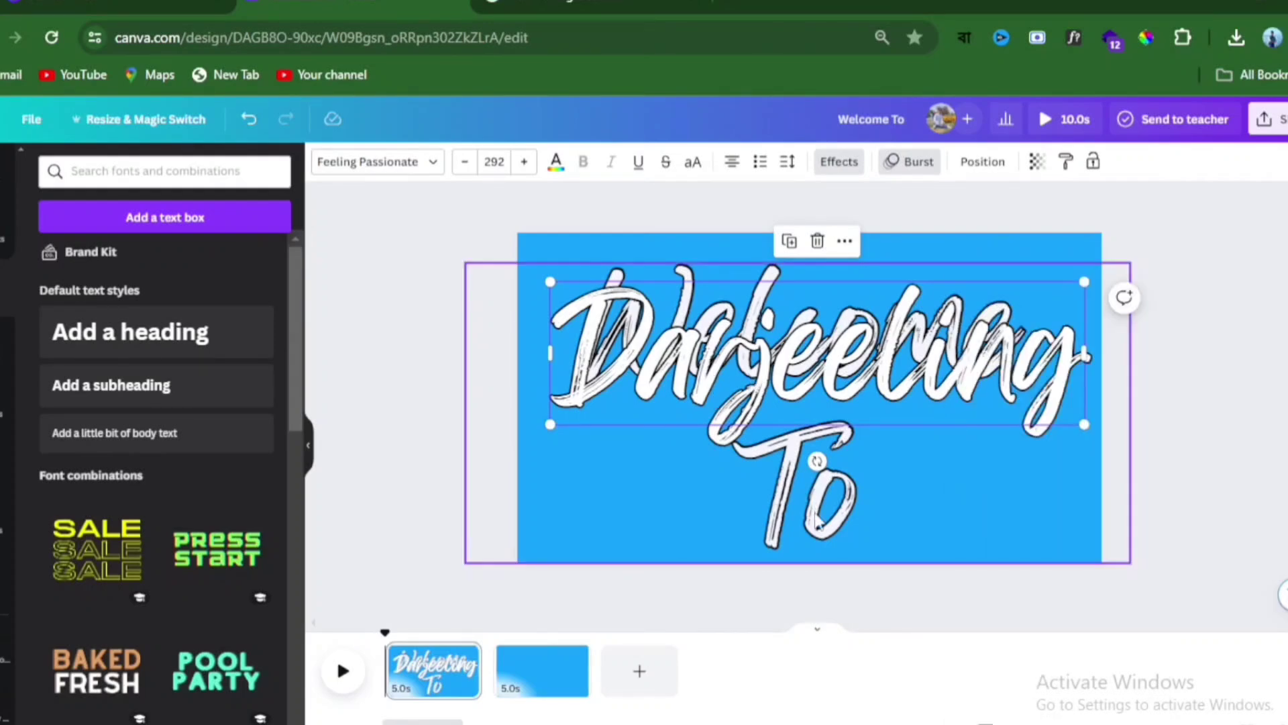
right_click(815, 521)
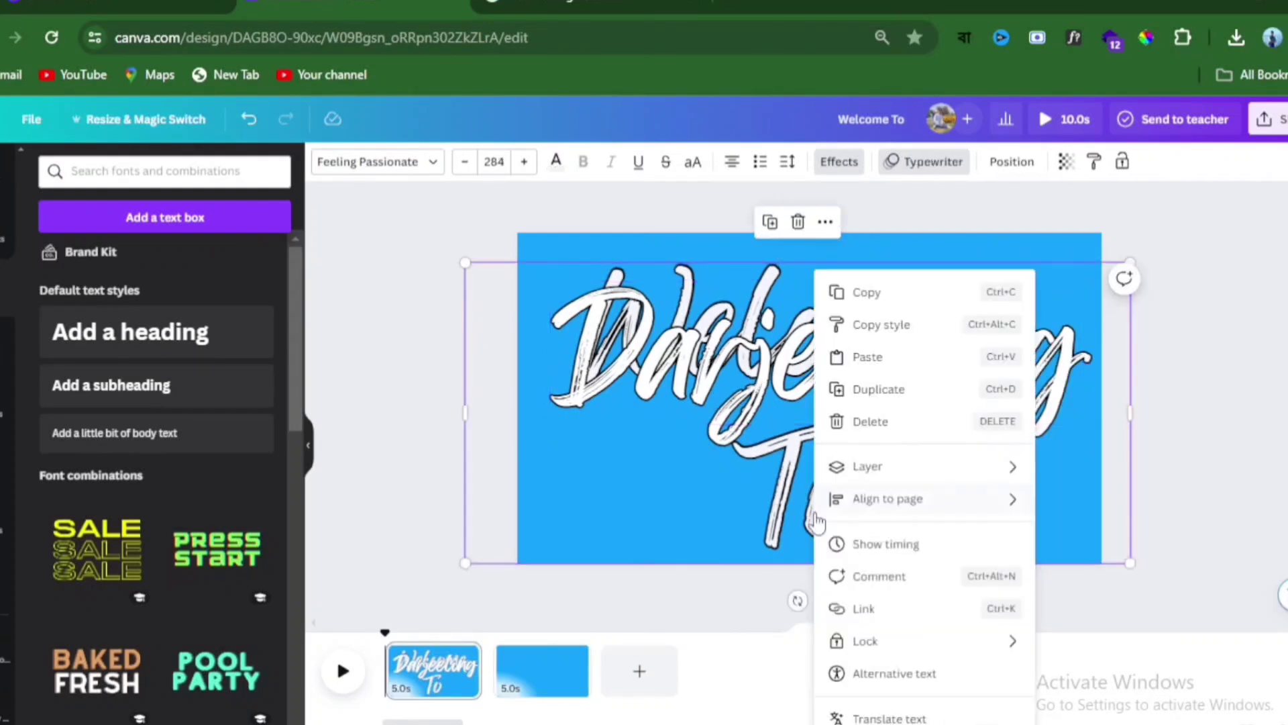
click(872, 543)
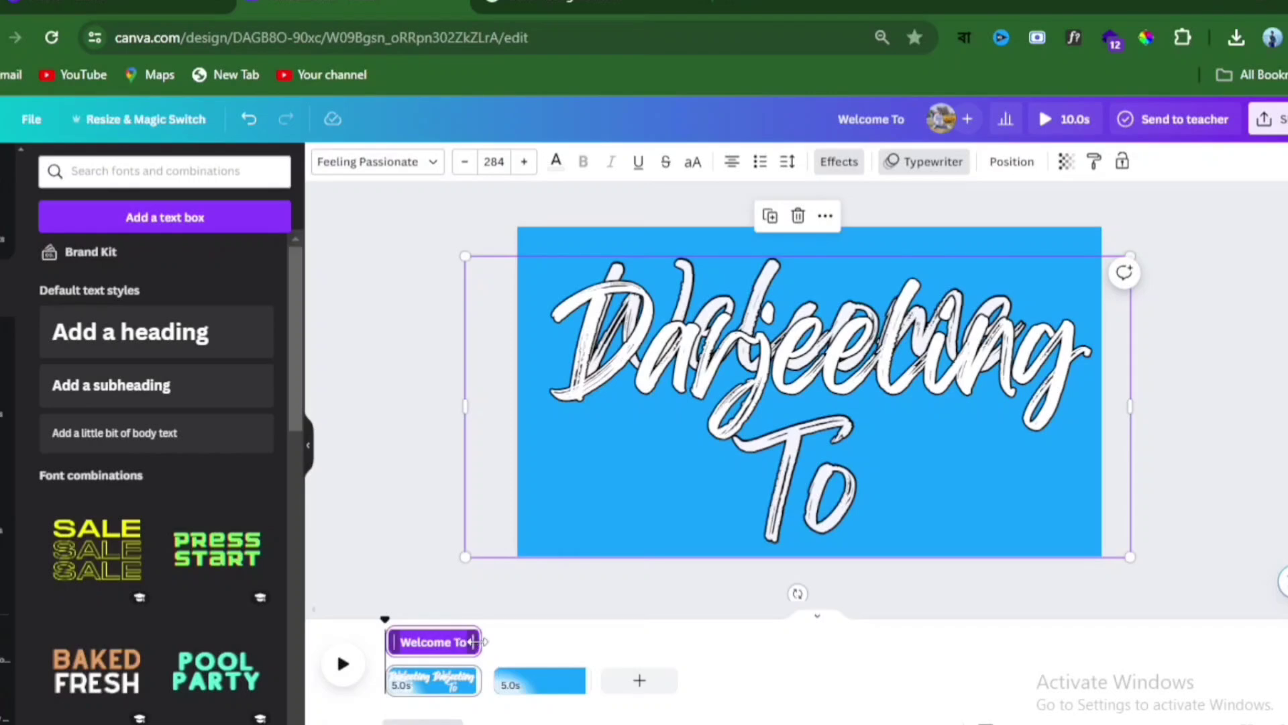
drag(475, 641, 436, 628)
click(748, 384)
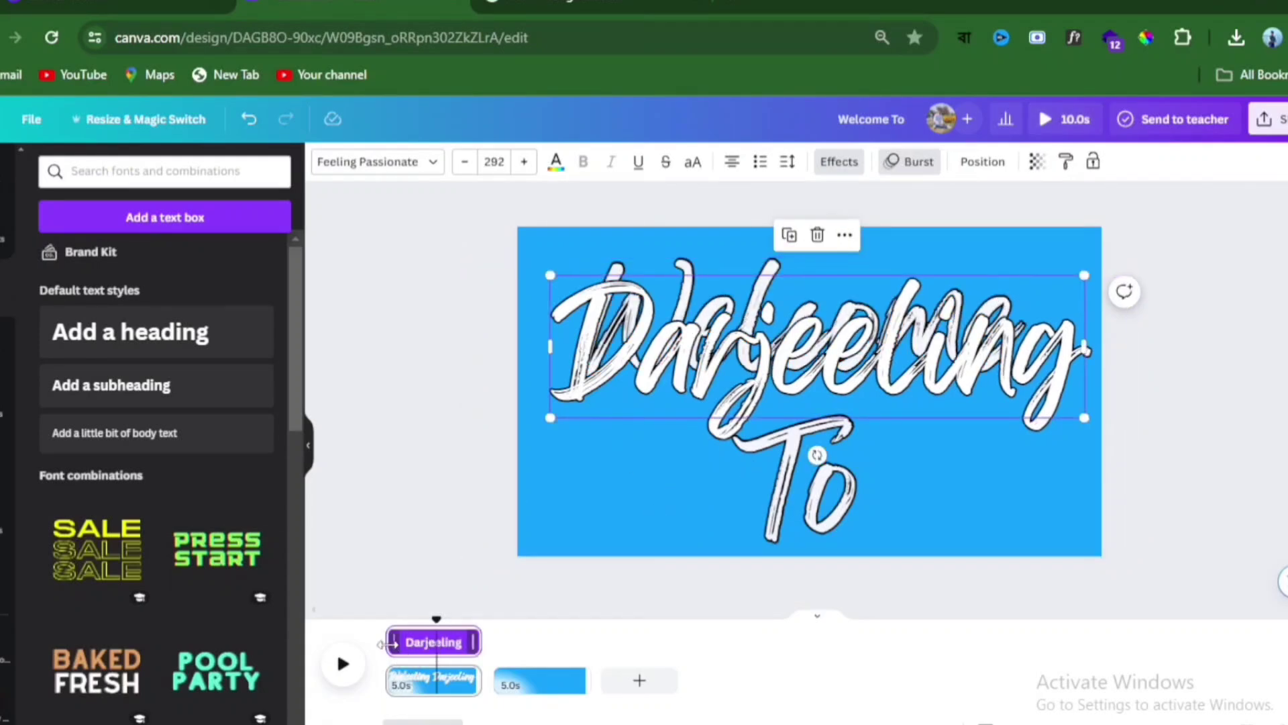
drag(381, 644, 431, 644)
Step: Play the video from the start to check the timing of both headings
drag(431, 619, 384, 618)
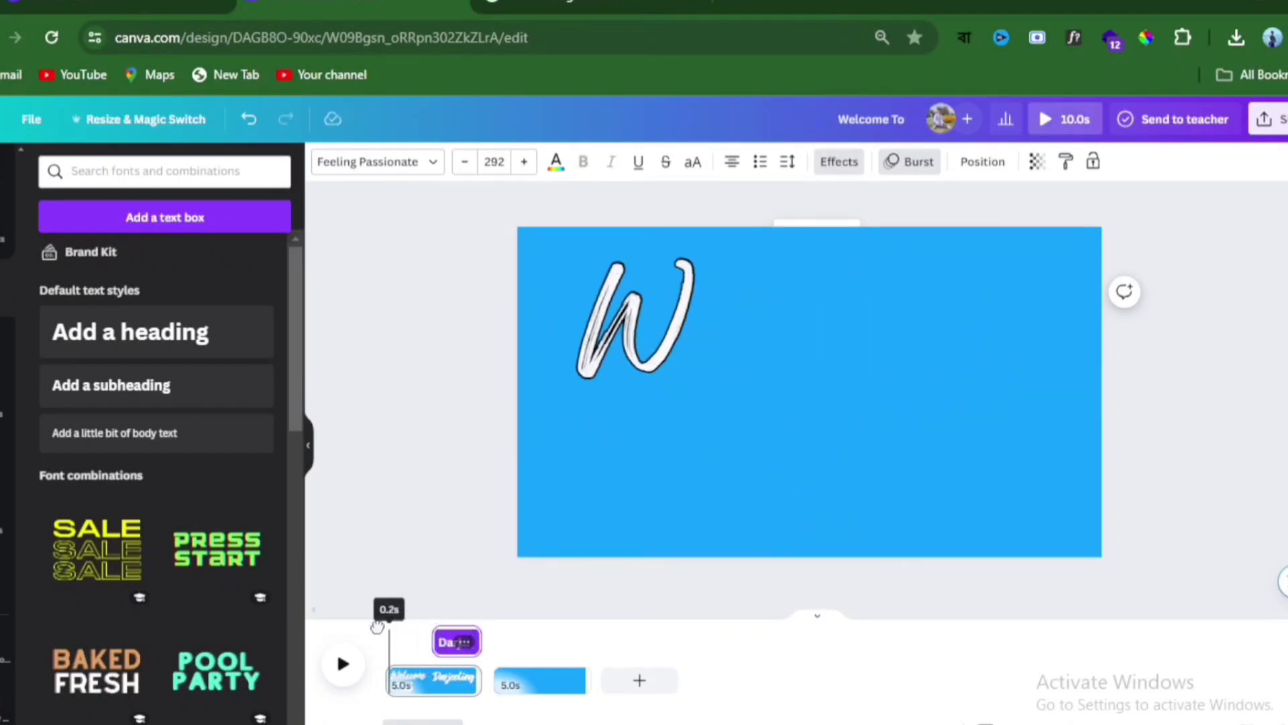
click(343, 664)
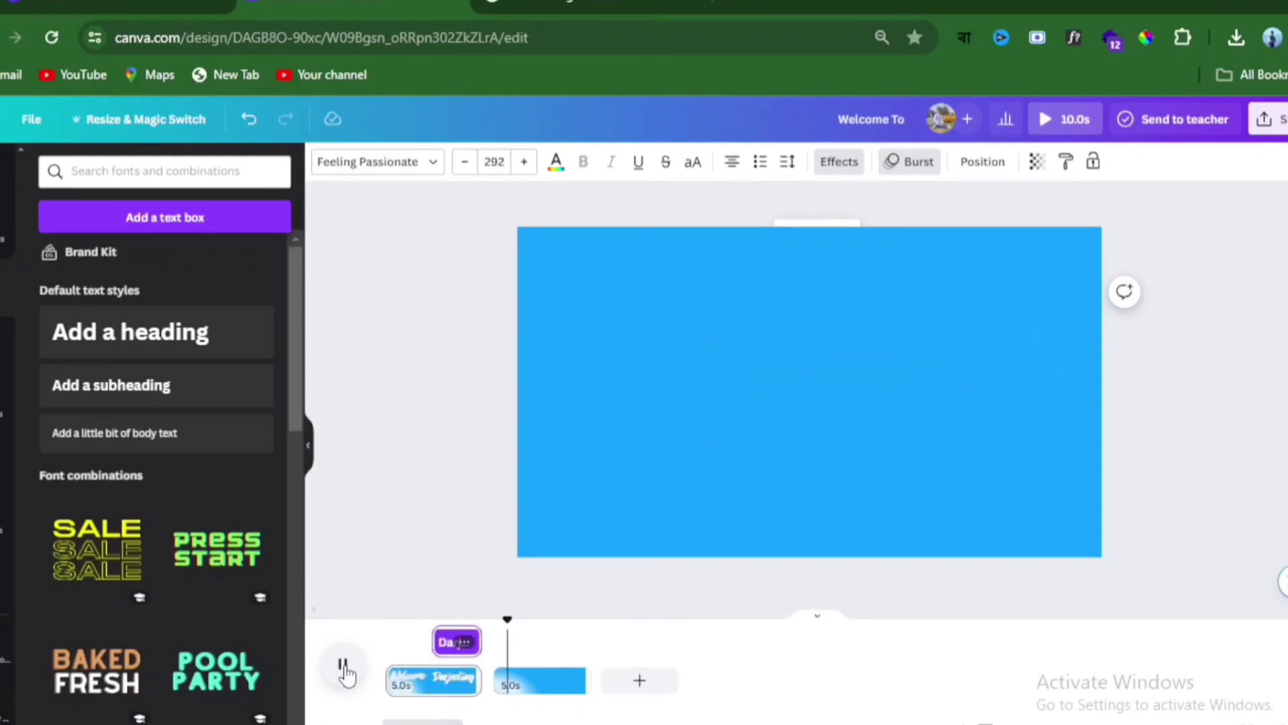
click(342, 671)
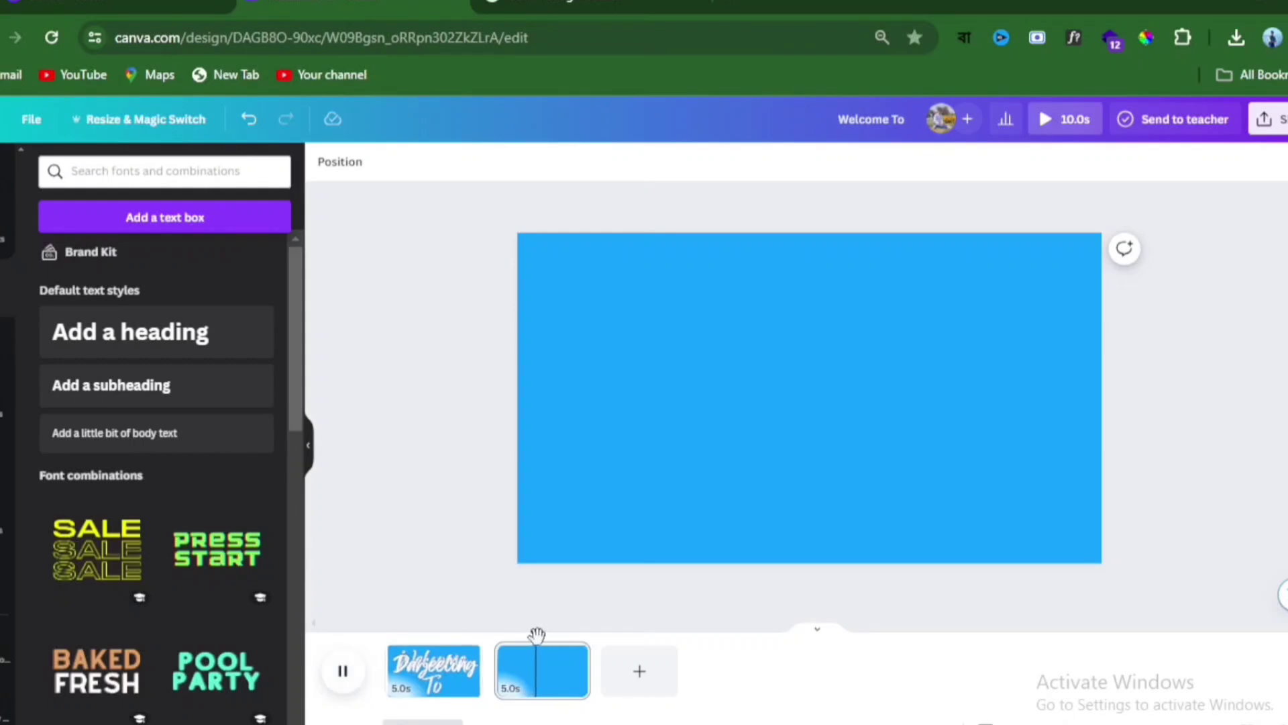
click(395, 642)
Step: Add a Match & Move transition between the first and second pages
click(496, 676)
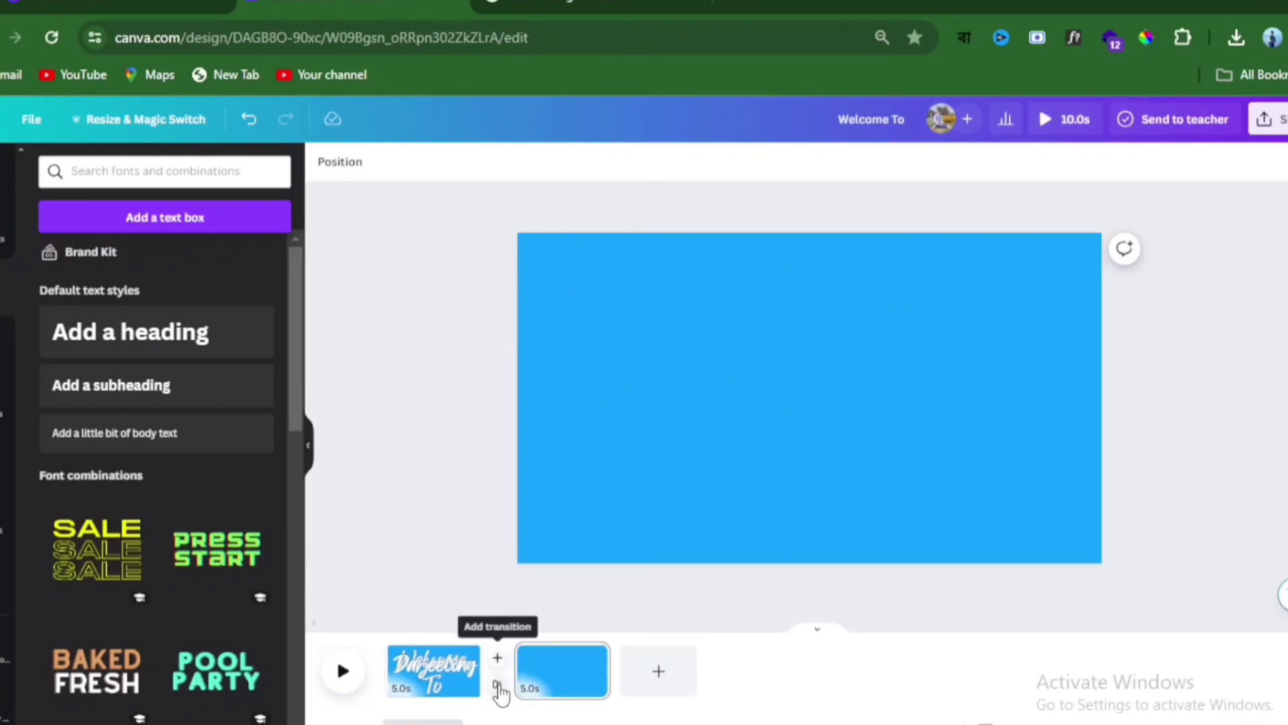
click(495, 685)
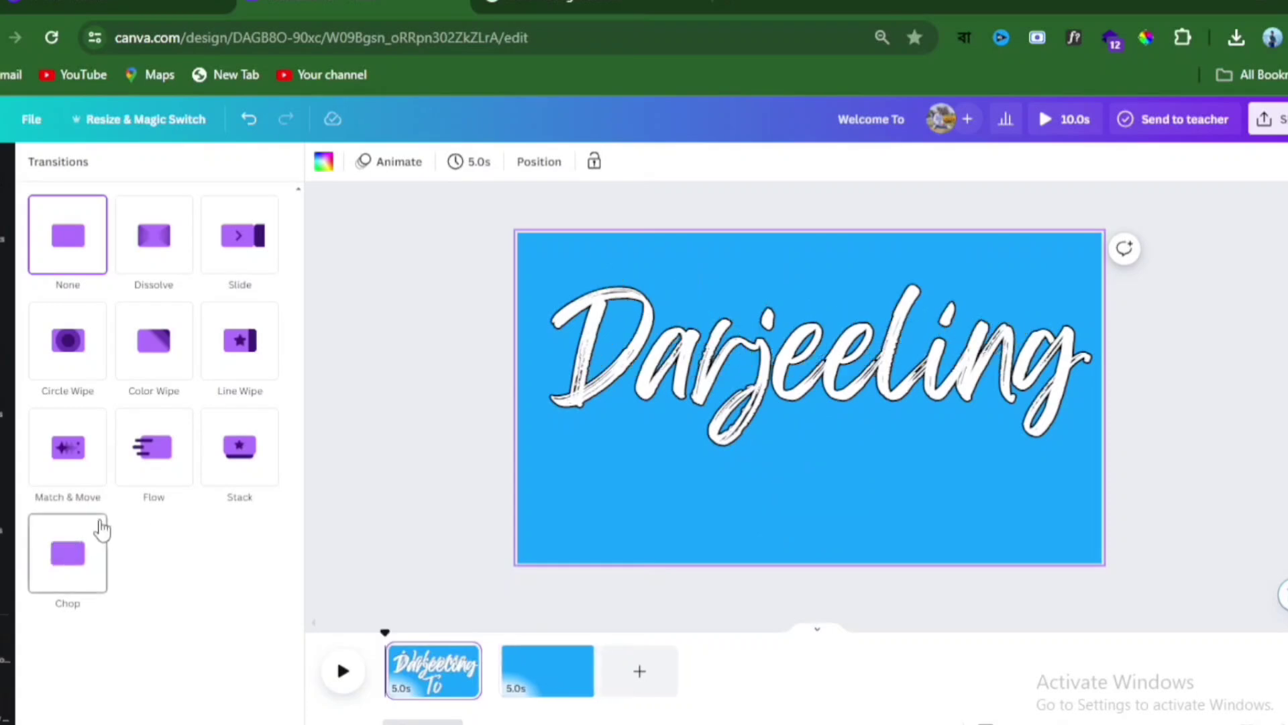
click(77, 450)
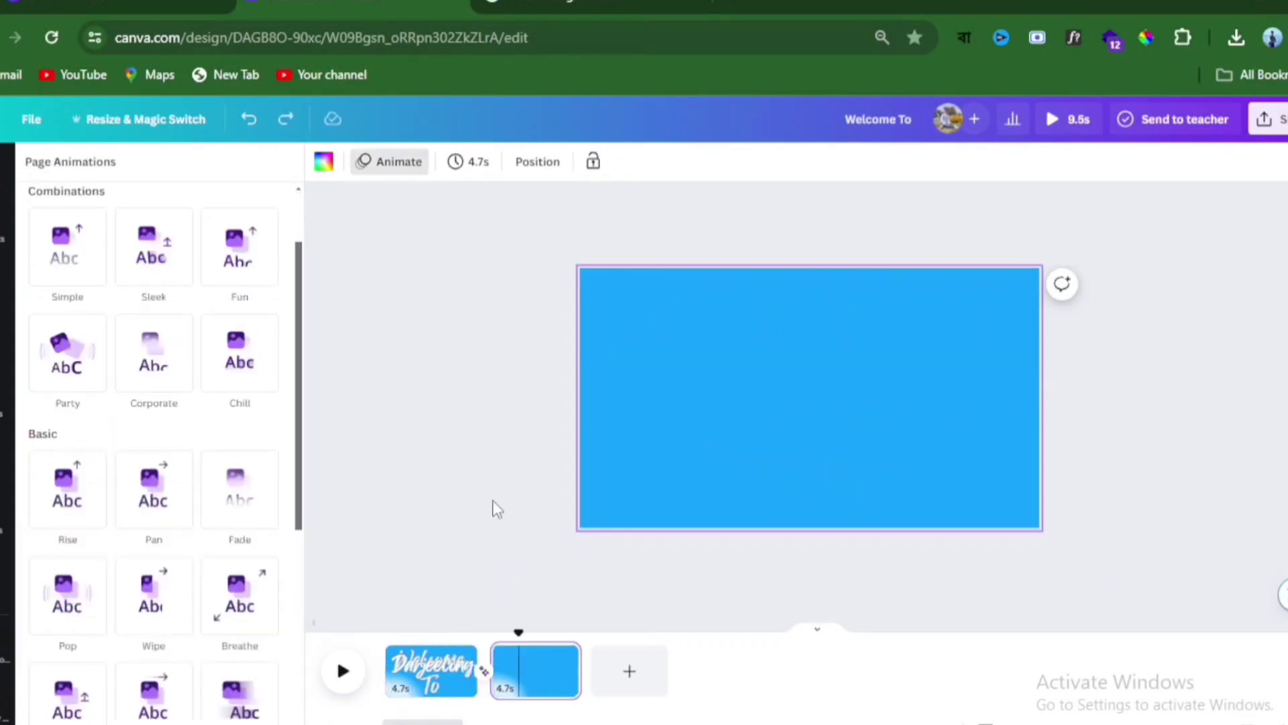
click(495, 514)
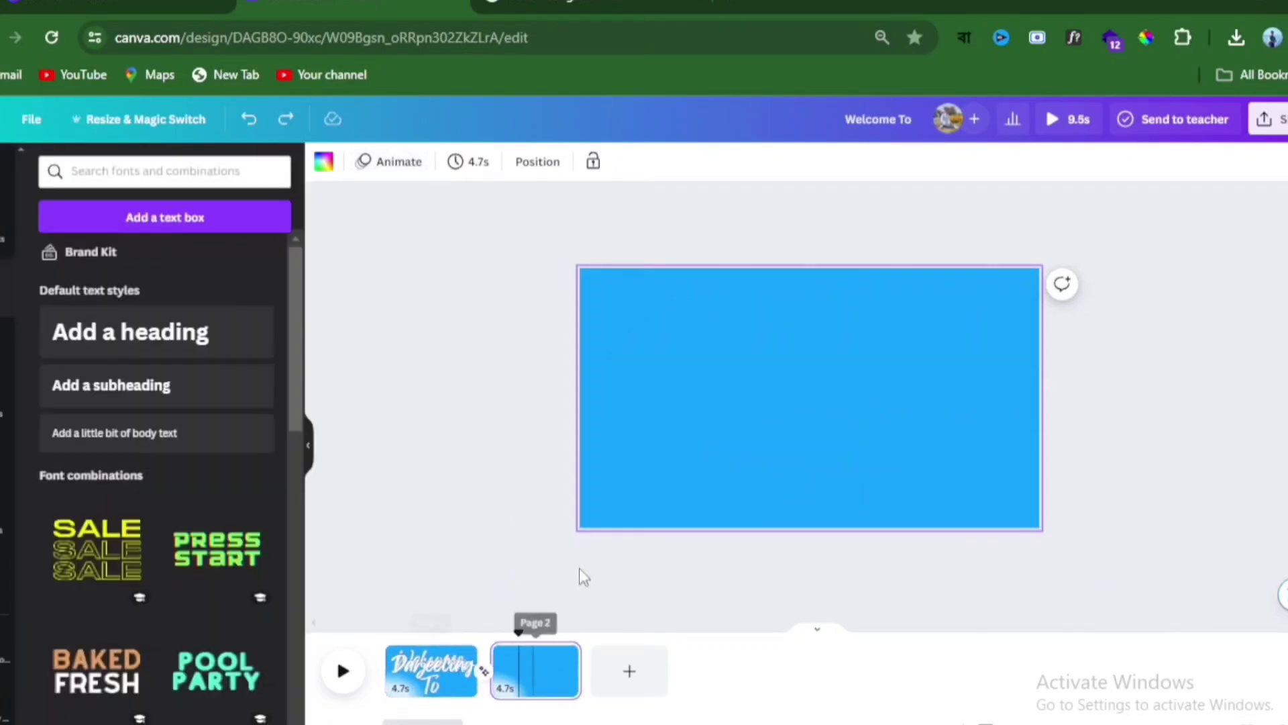
Step: Move the grouped blue shapes on the second page past its right edge to uncover the Darjeeling background
click(667, 397)
drag(687, 401, 1285, 403)
click(612, 362)
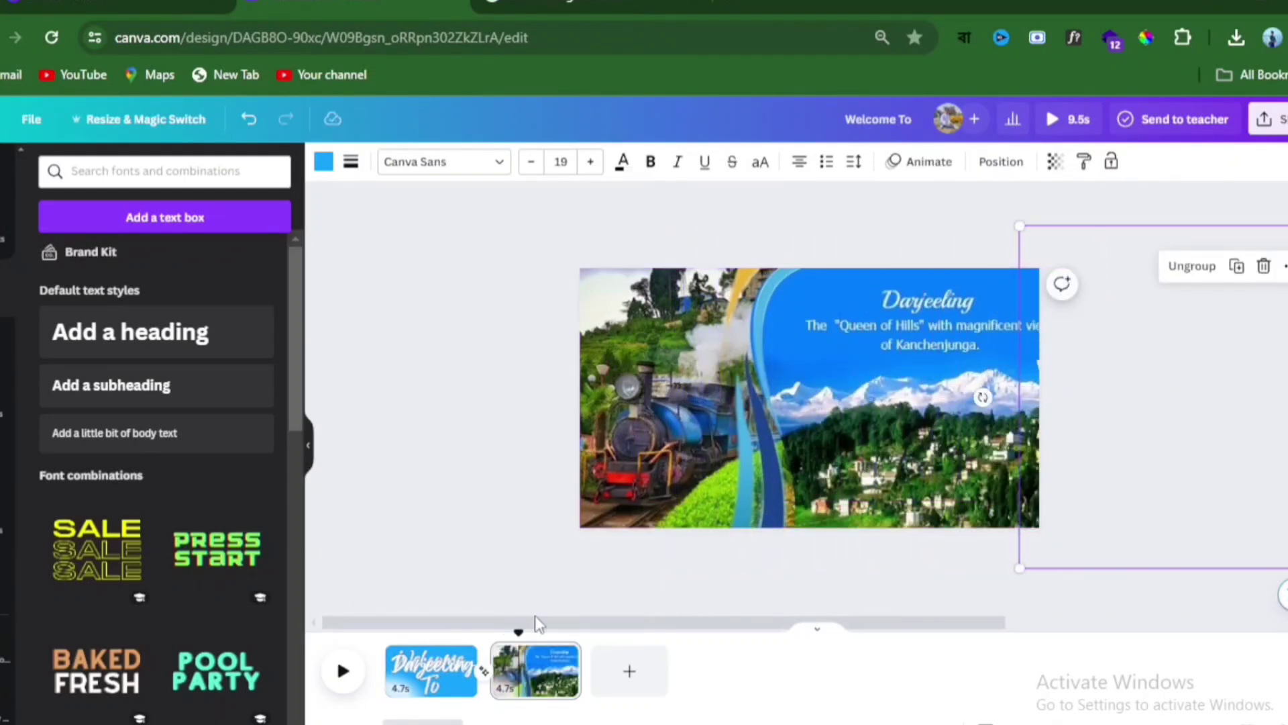
Step: Try Match & Move transition durations of 0.2 and 1.7 seconds between the two pages, playing the video to compare them
click(342, 671)
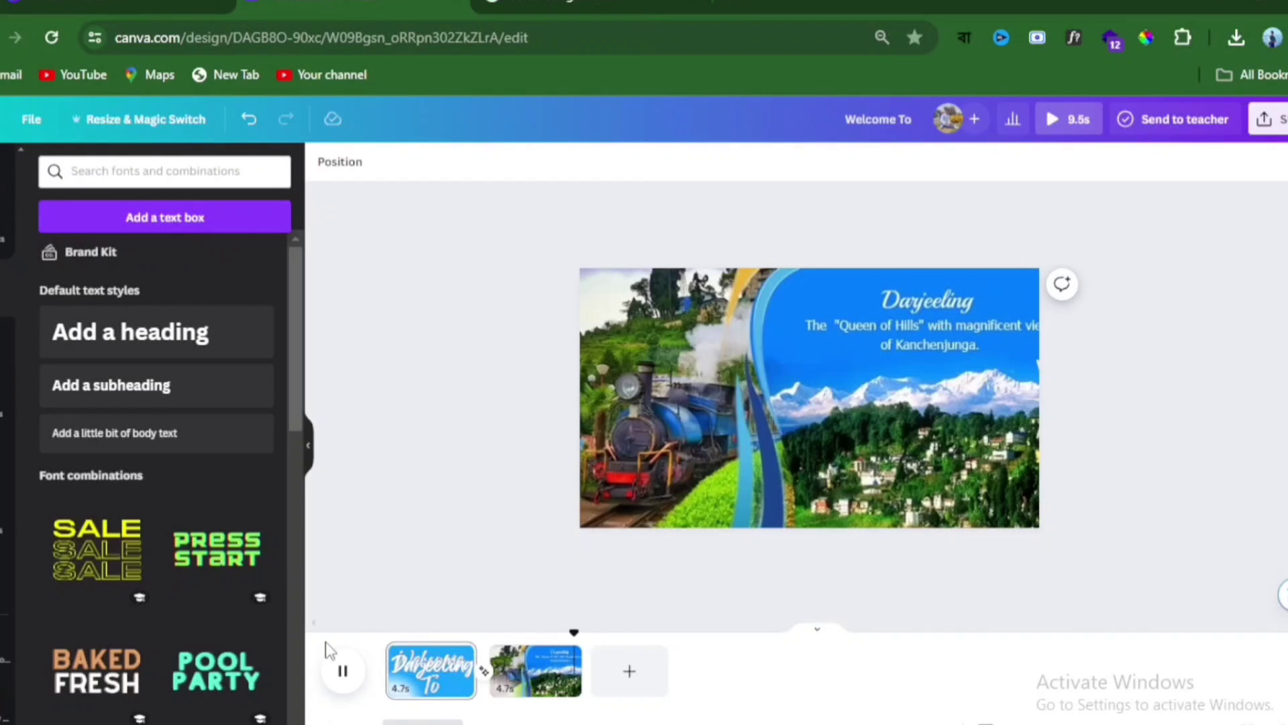
click(485, 671)
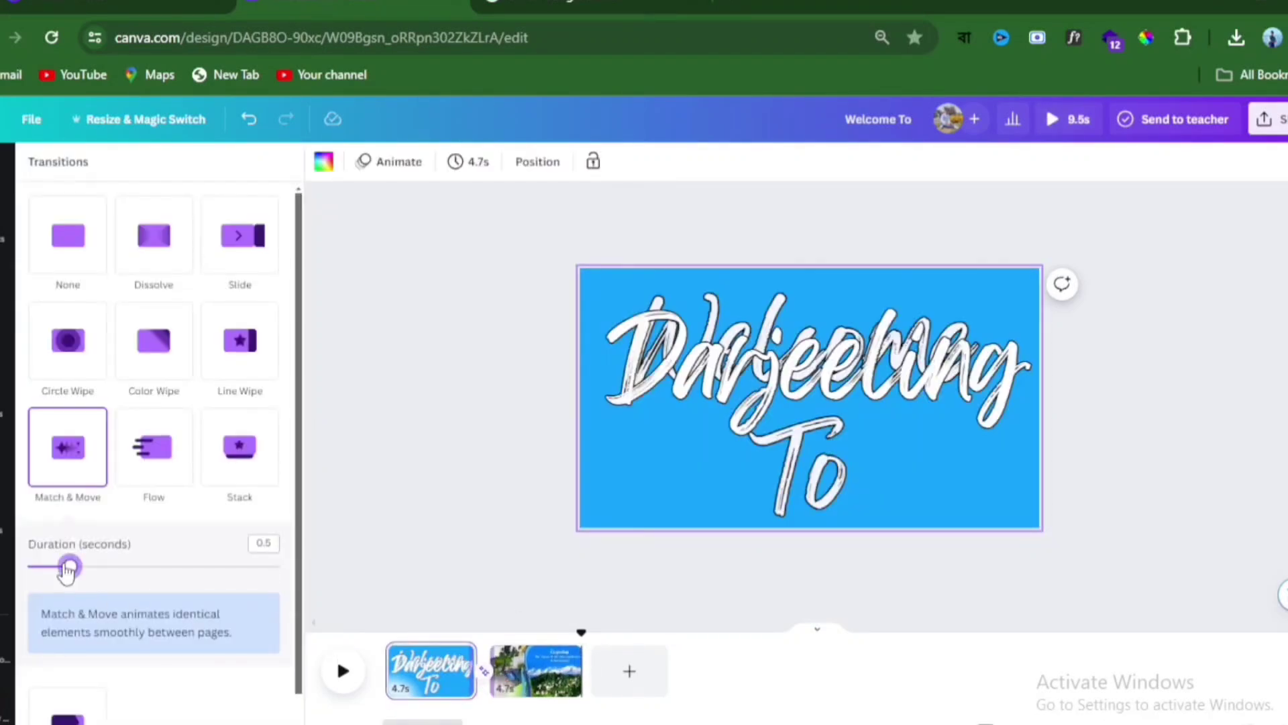
click(343, 671)
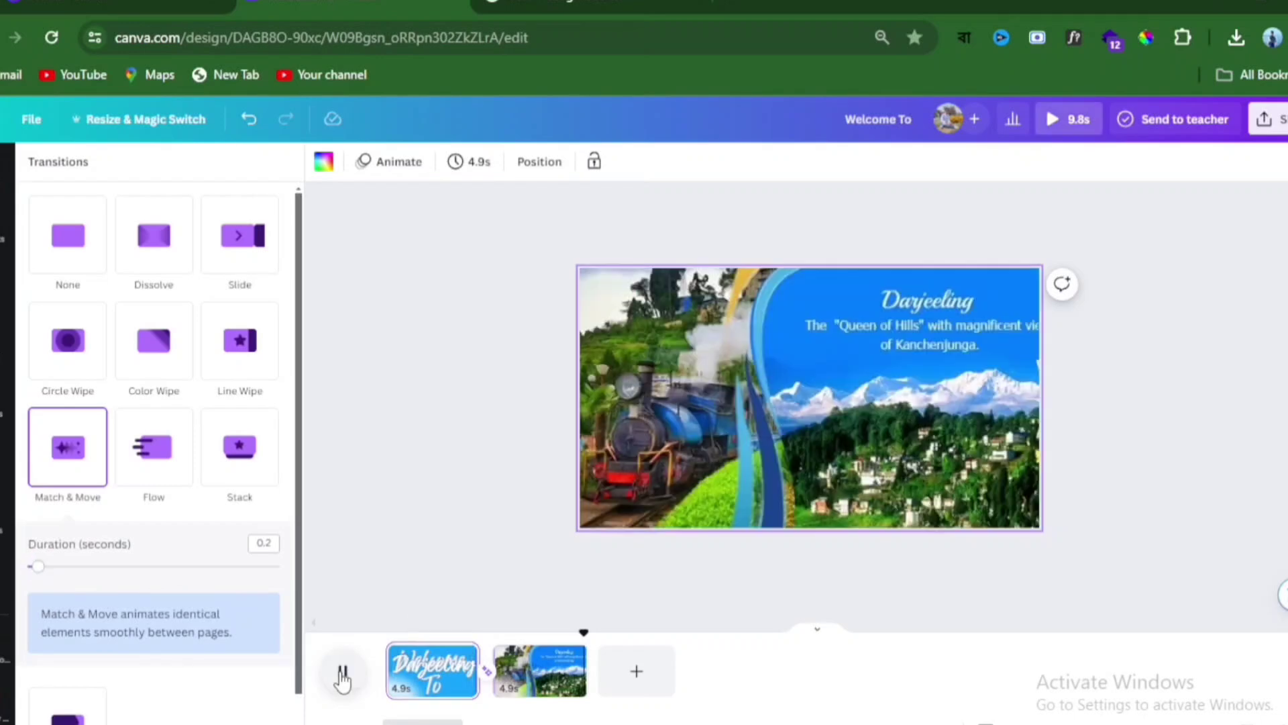
click(343, 673)
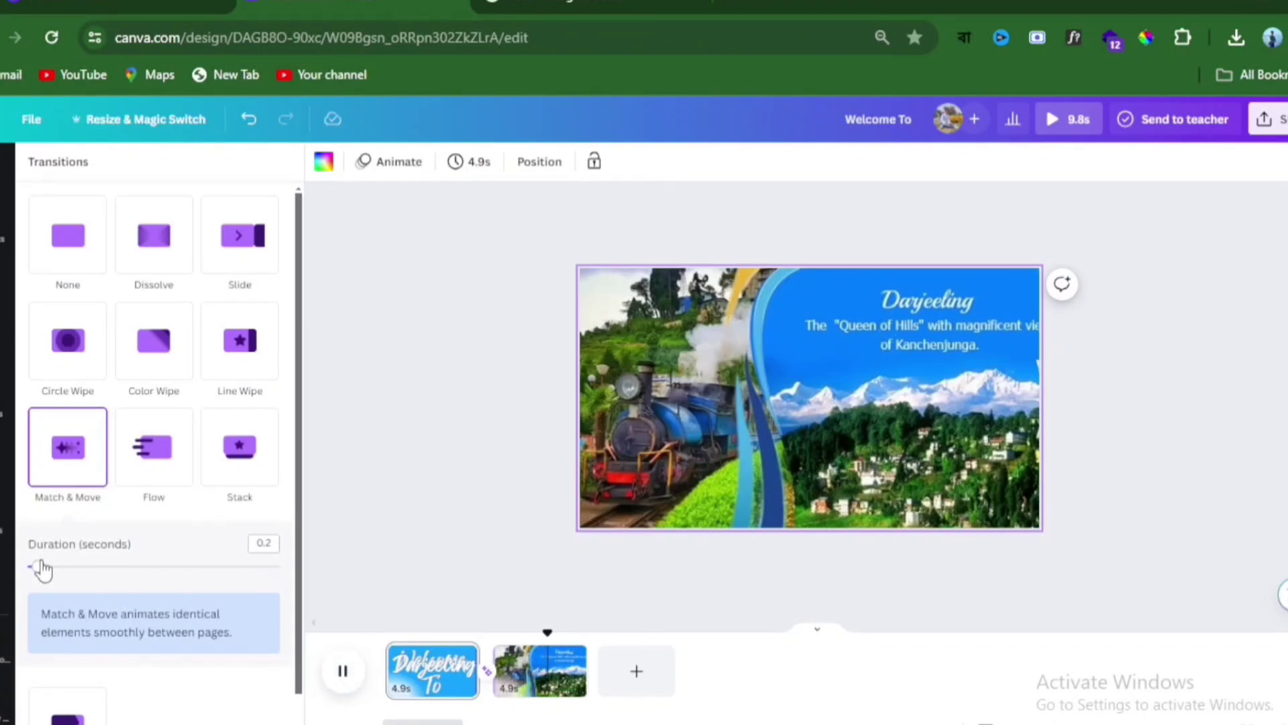
drag(41, 569, 195, 567)
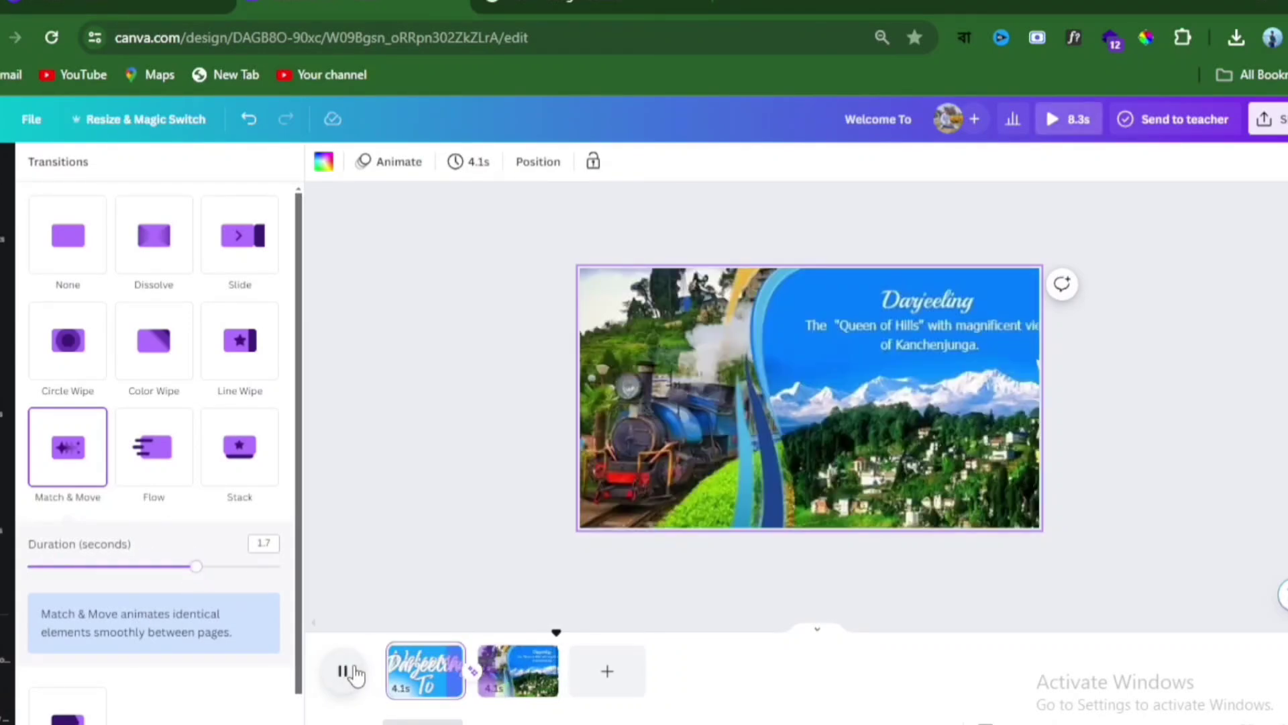
click(354, 671)
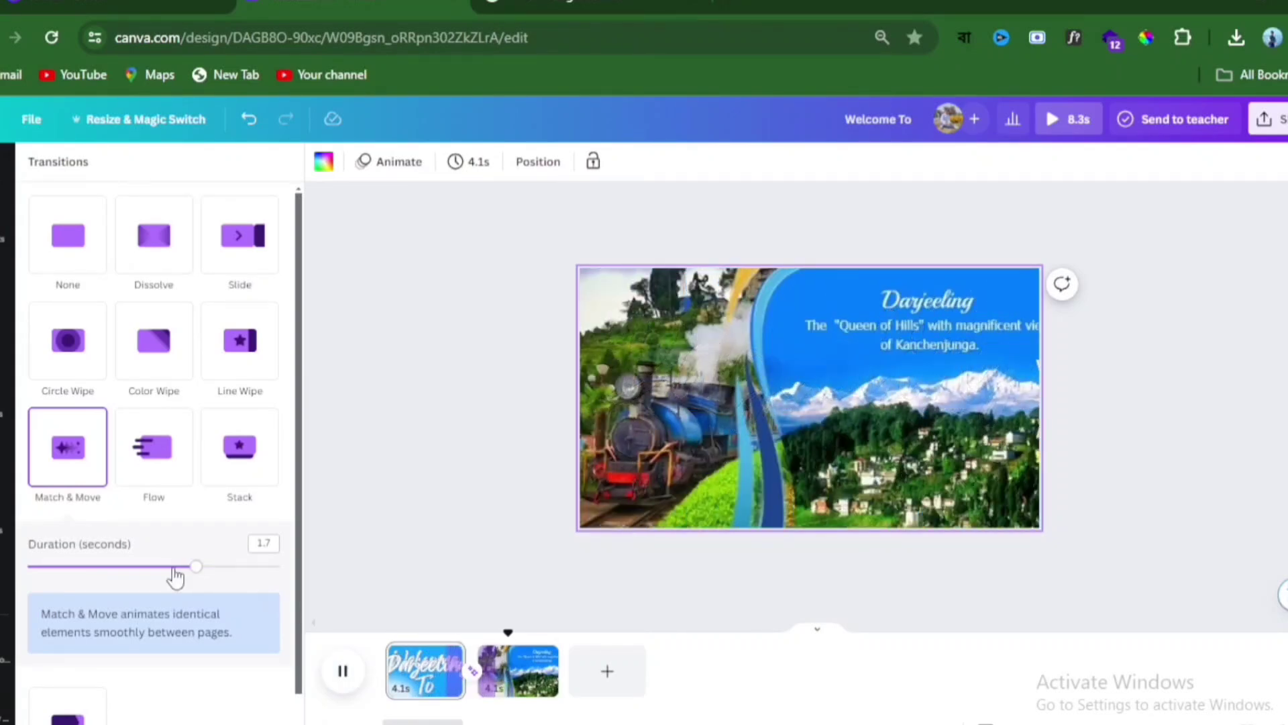
Step: Set the Match & Move transition's duration to 1.9 seconds and play the video to check the reveal
click(198, 569)
drag(210, 572, 216, 568)
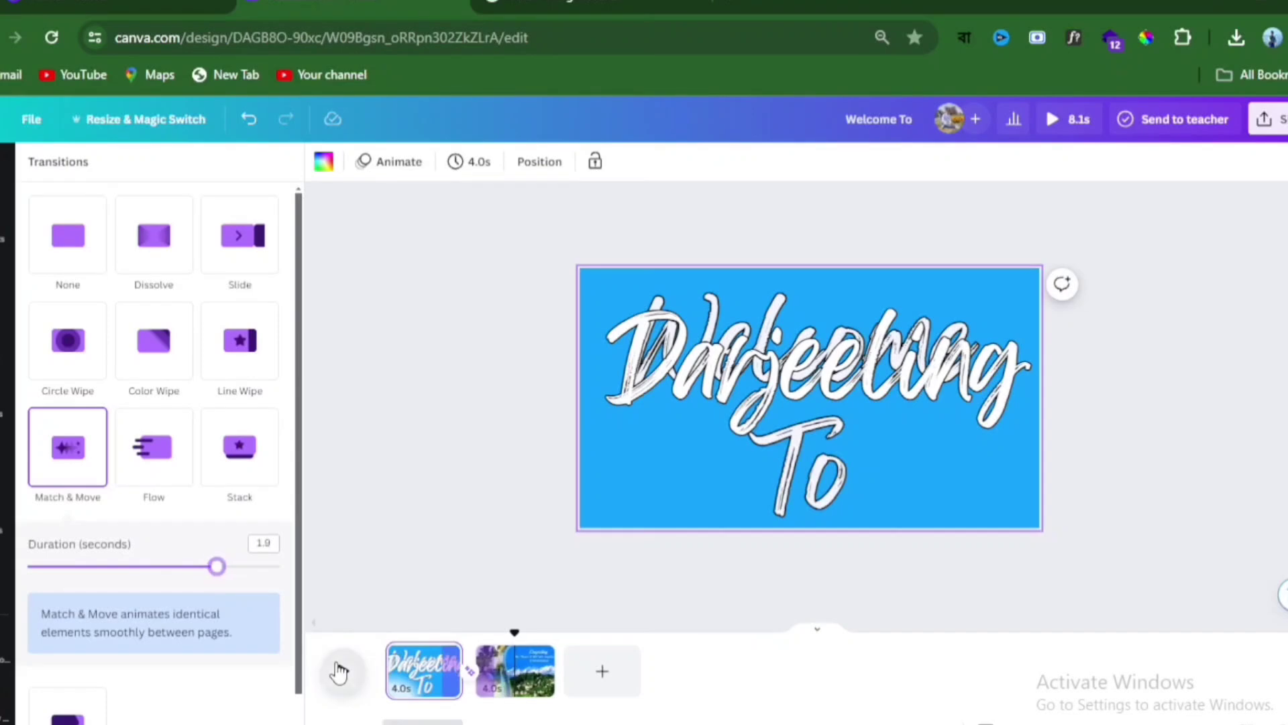
click(340, 669)
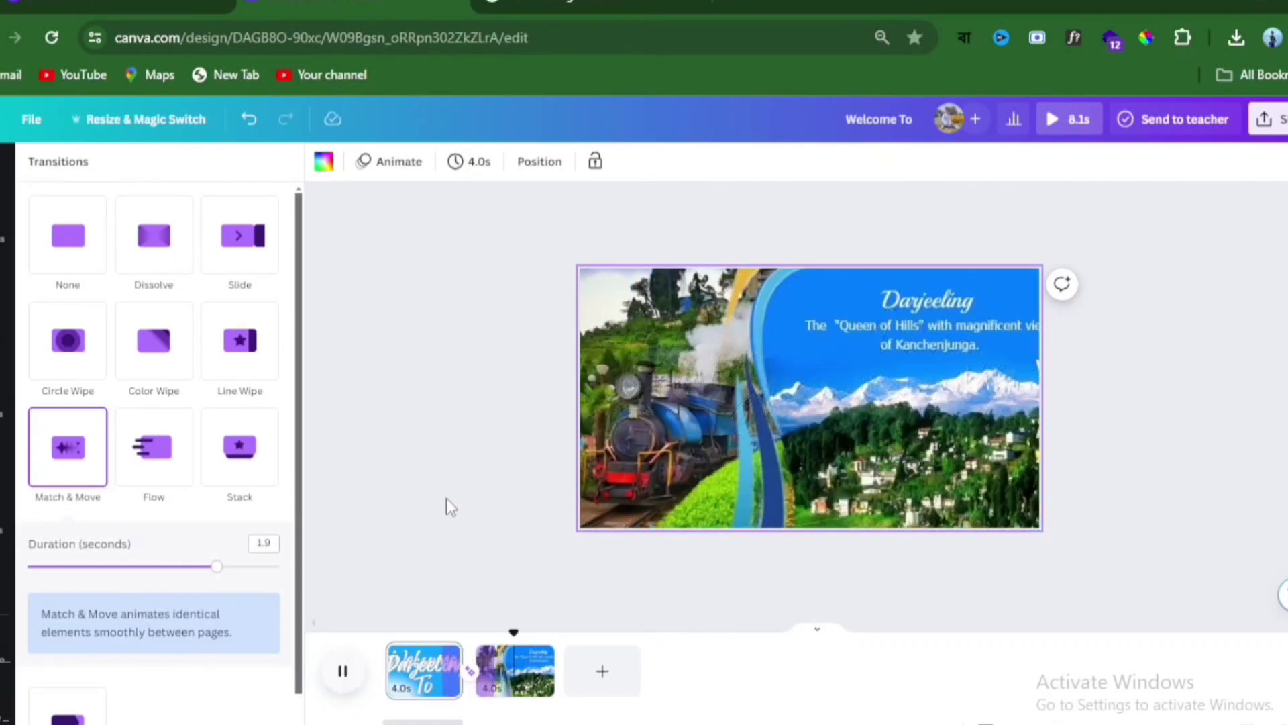
Step: Download all pages of the design as an MP4 video at 1080p quality
click(1268, 119)
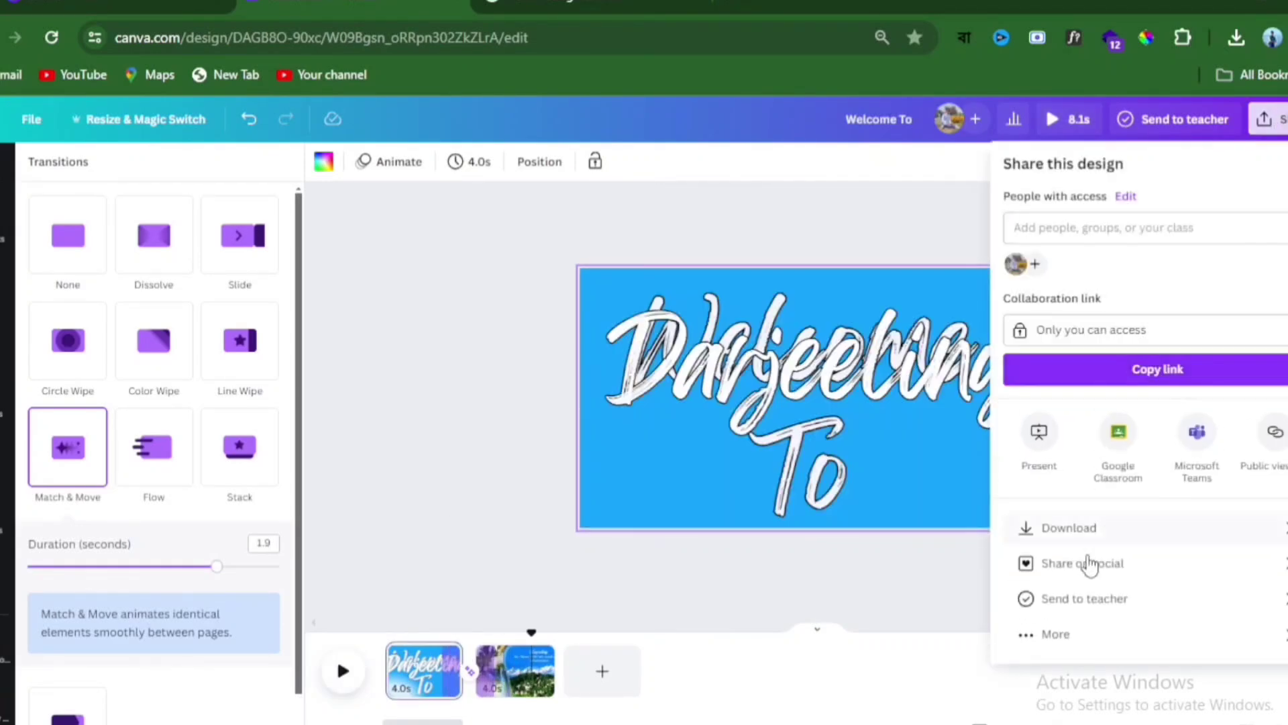
click(1077, 531)
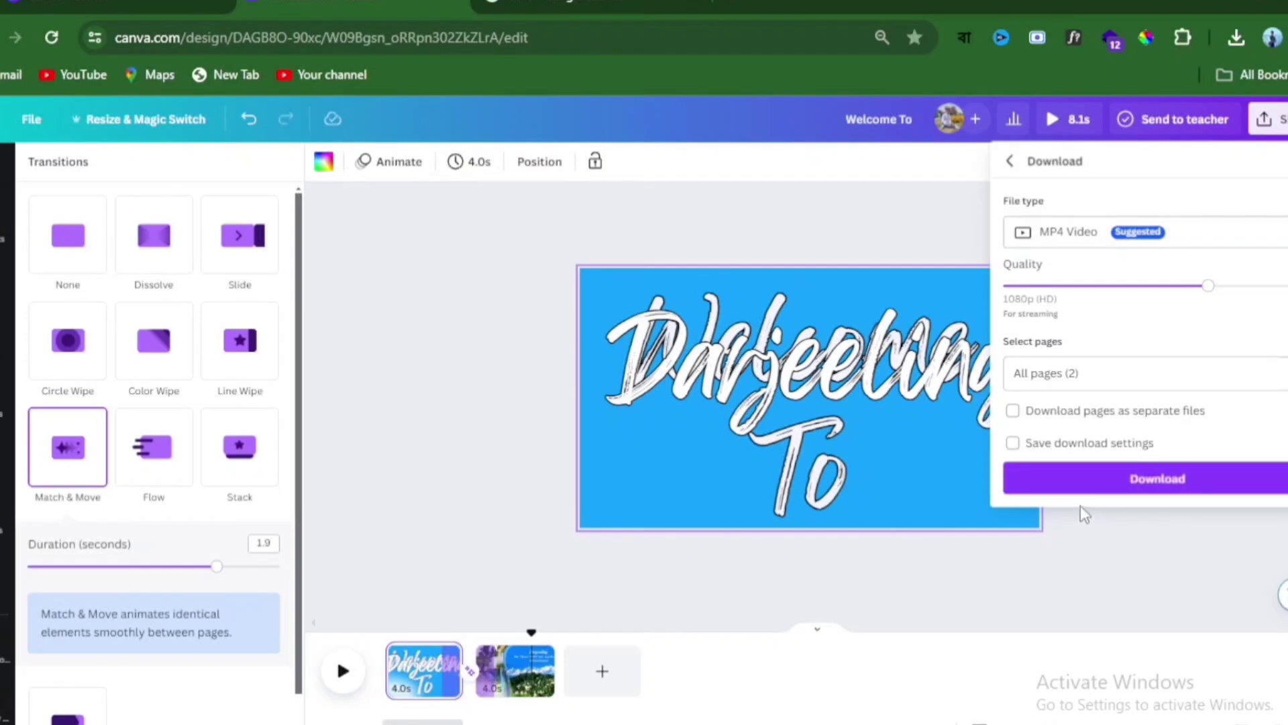
click(1101, 495)
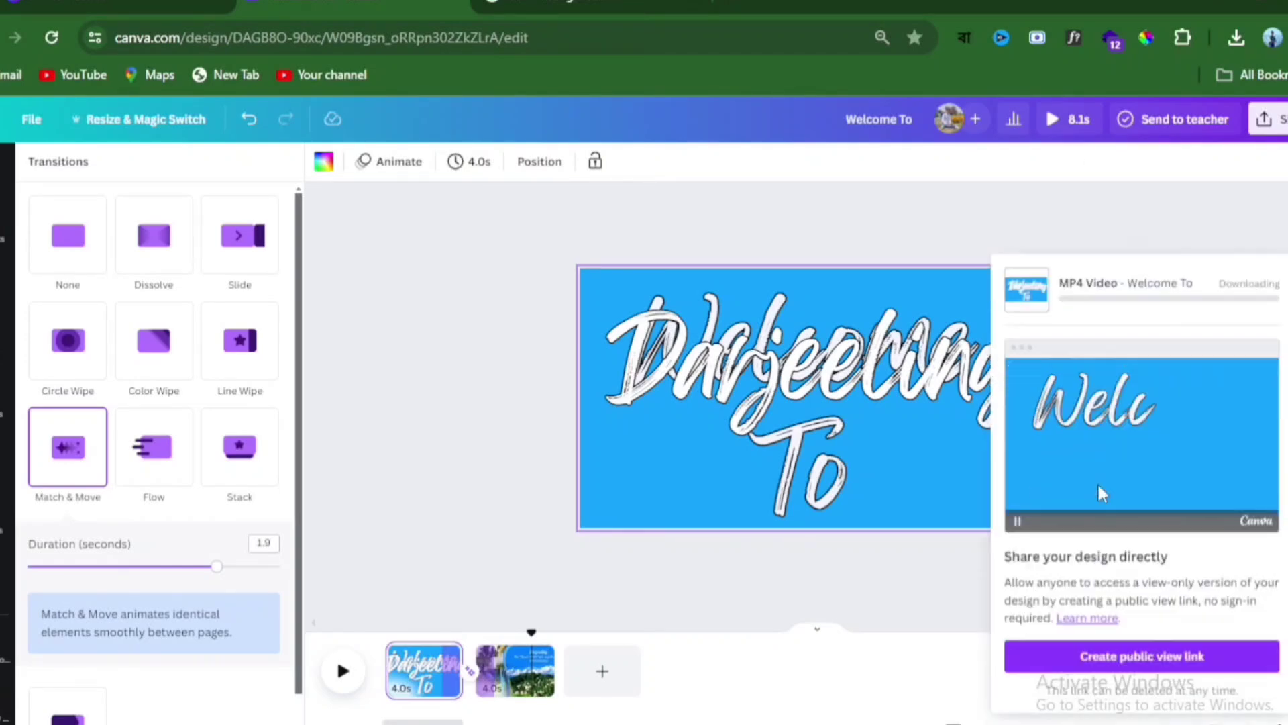